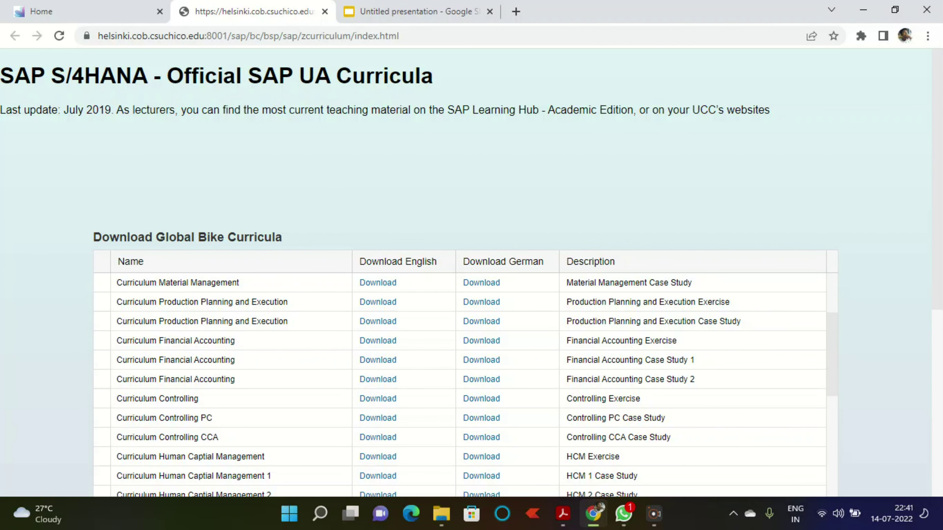
Step: View the Sales and Distribution case study PDF, then close the curricula download page
scroll(460, 341, "up", 4)
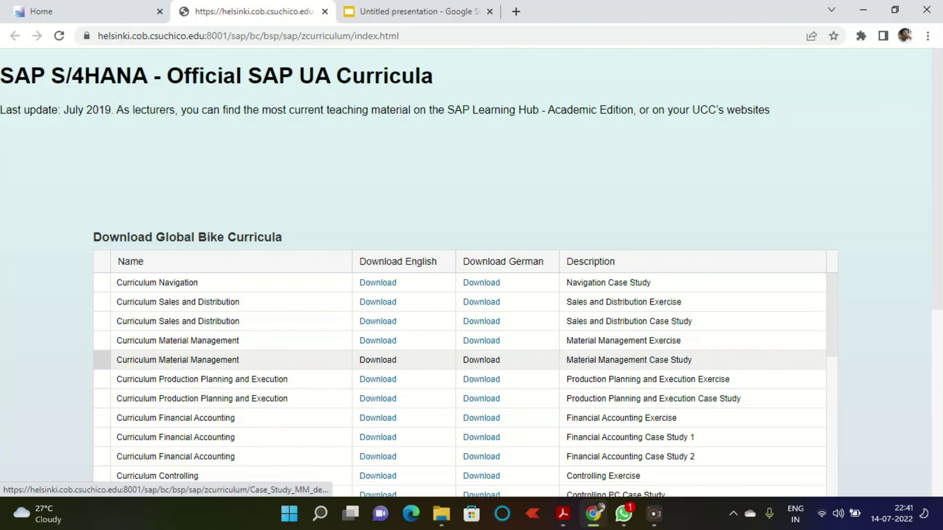
left_click(564, 514)
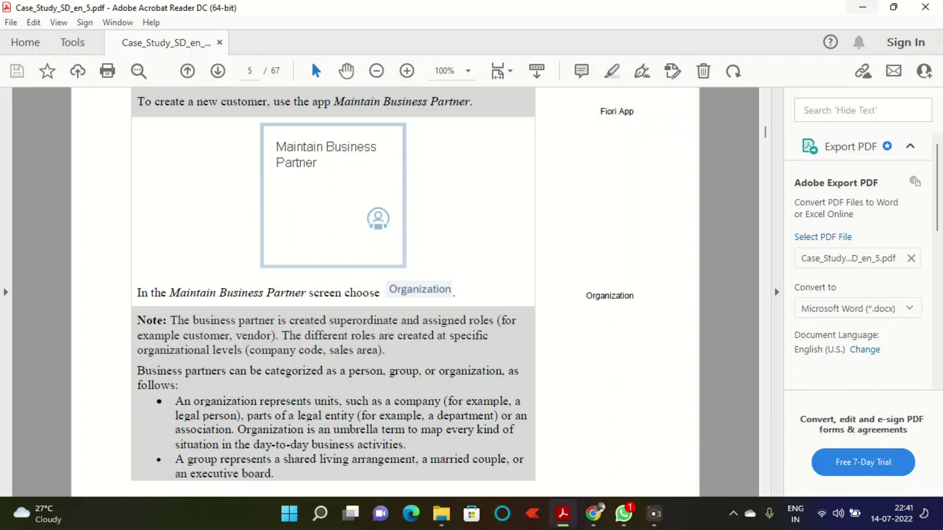
key("alt+Tab")
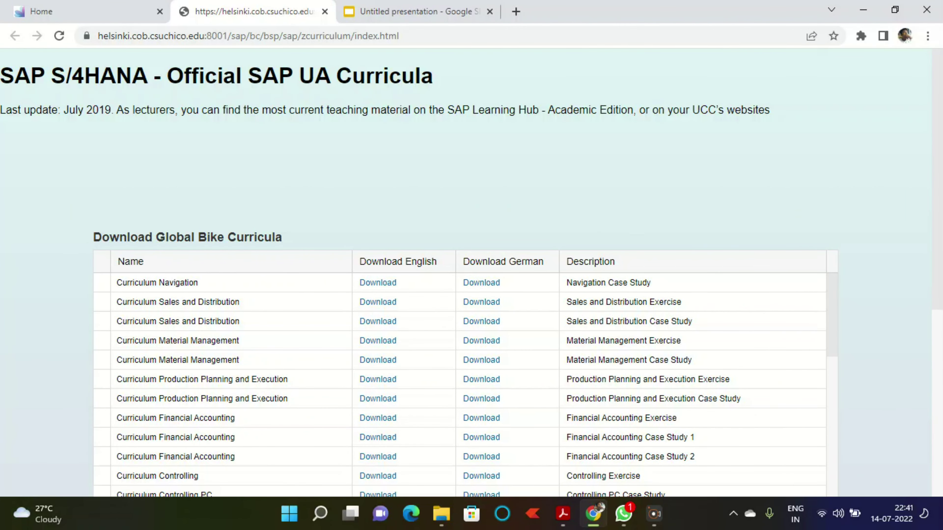
left_click(325, 11)
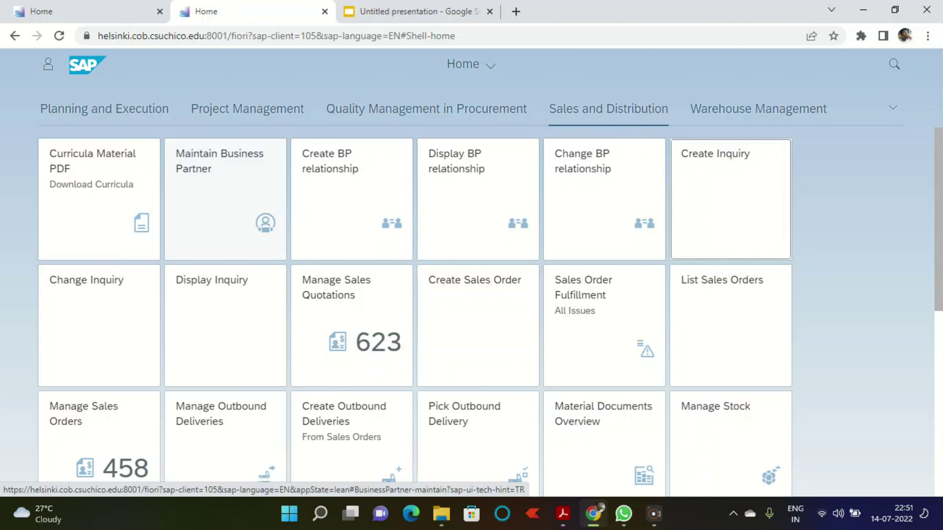
Step: Open Maintain Business Partner and start a new Organization
left_click(225, 199)
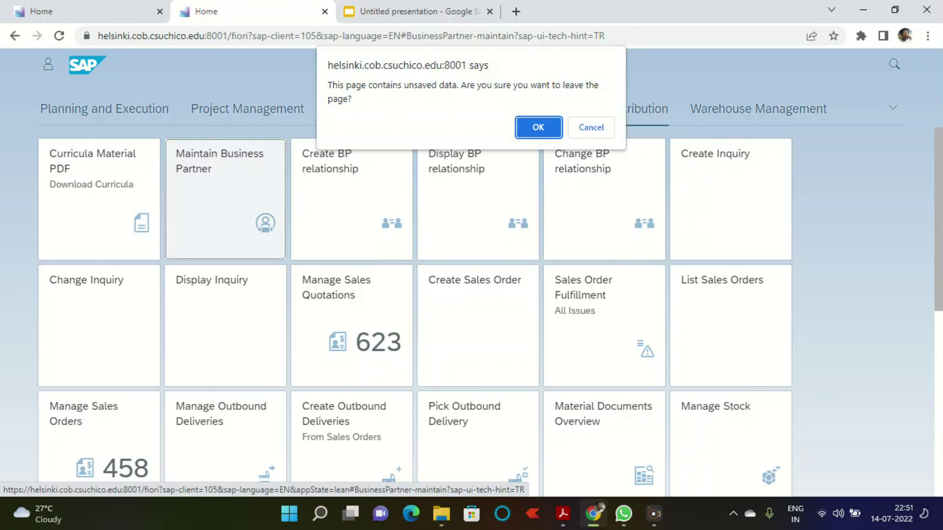
key("Return")
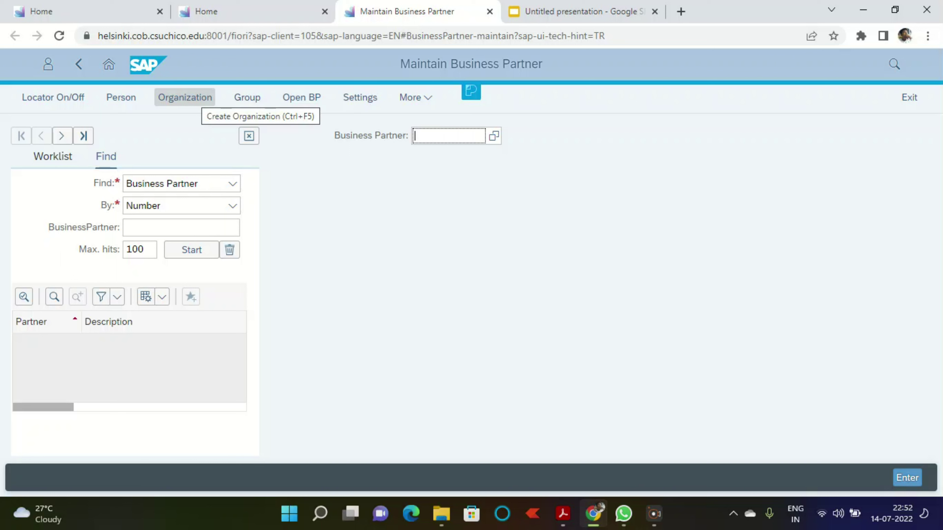
left_click(185, 97)
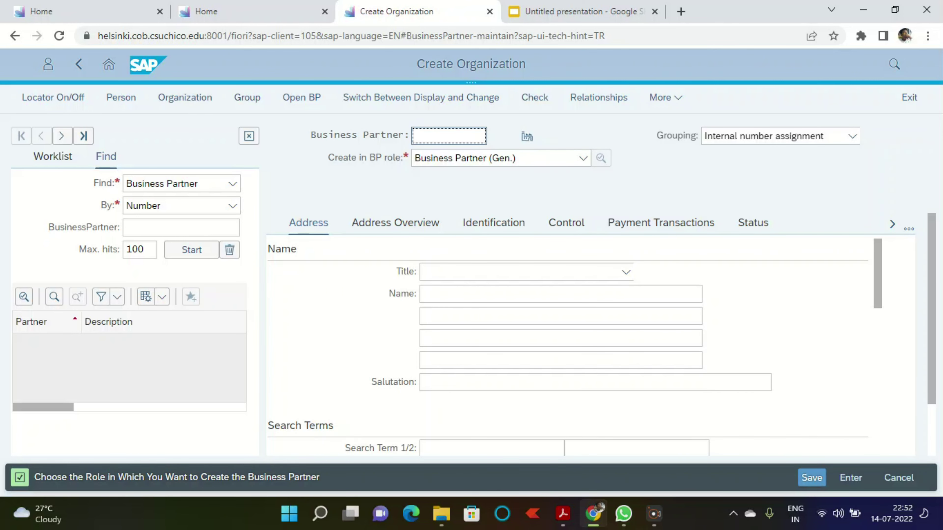
Step: Create the organization in BP role FI Customer with title Company
left_click(584, 159)
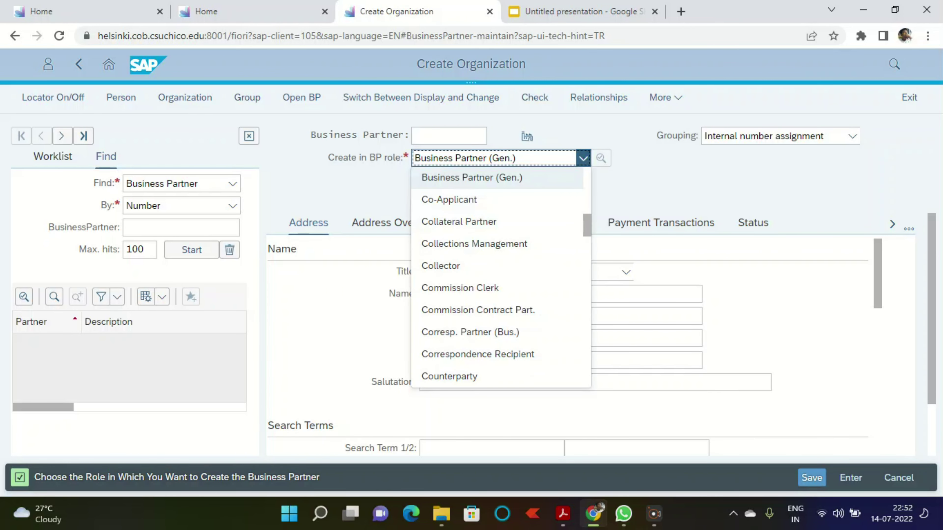
key("f")
key("i")
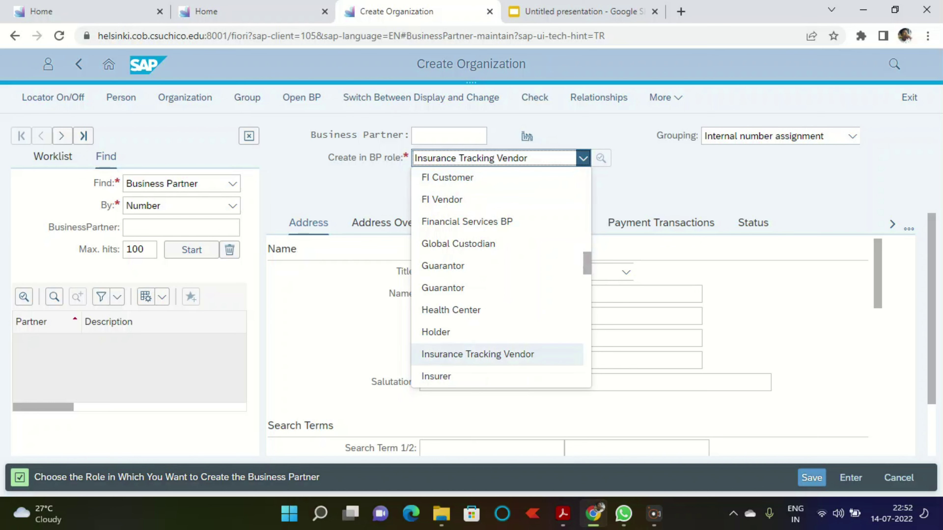
left_click(448, 177)
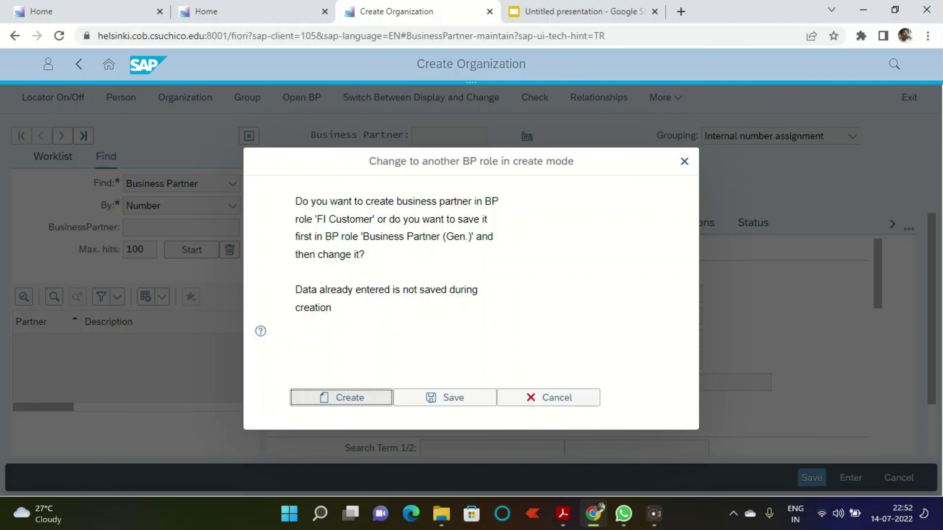
left_click(341, 398)
left_click(520, 272)
left_click(516, 292)
left_click(516, 294)
Step: Name the organization The Bike Zone with RA on the second name line
type("the")
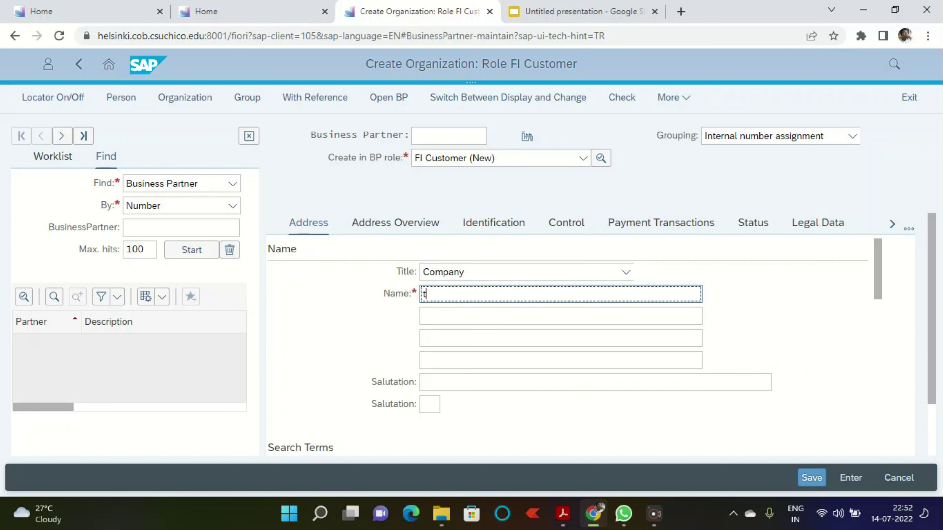
key("BackSpace")
key("BackSpace")
key("BackSpace")
type("THE")
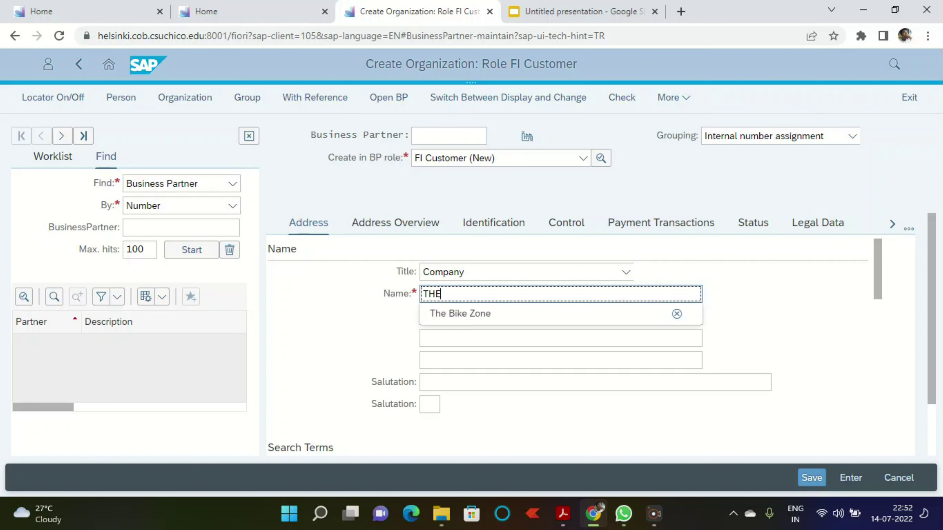
key("Down")
key("Return")
left_click(423, 316)
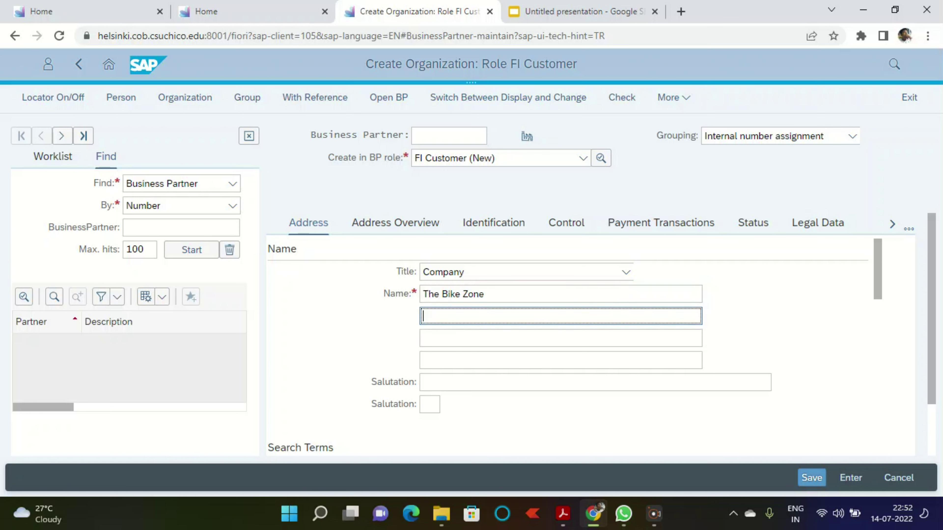
type("rK")
key("BackSpace")
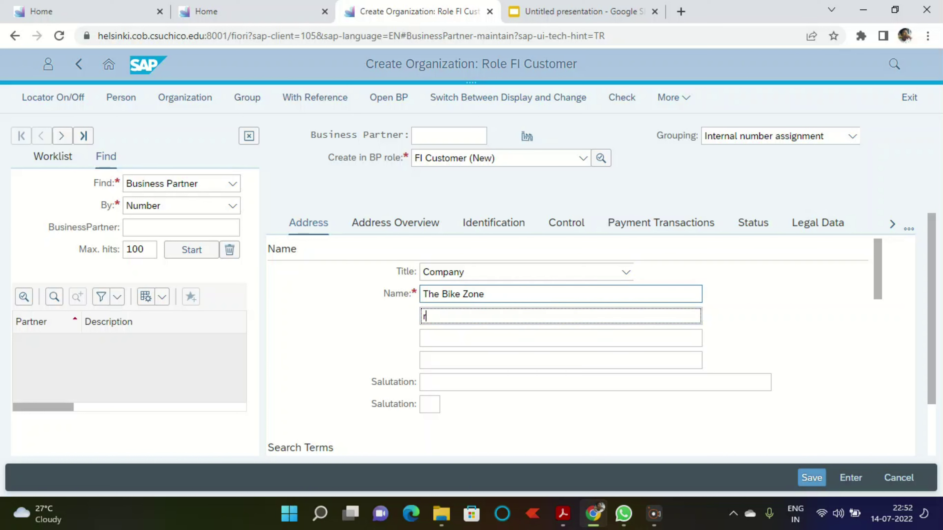
key("BackSpace")
type("RA")
Step: Set Search Term 1 to ### and move to the street field
scroll(571, 346, "down", 2)
scroll(572, 345, "down", 5)
left_click(492, 263)
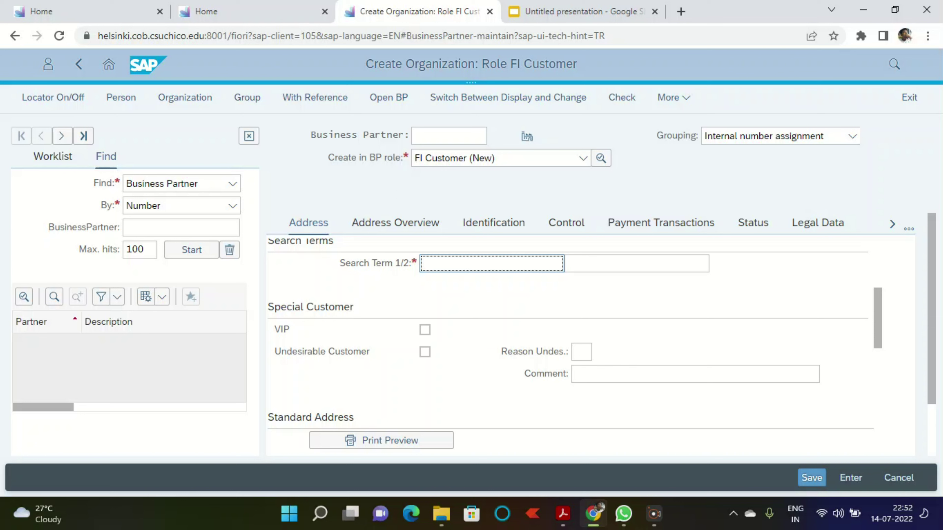
type("3")
key("BackSpace")
type("###")
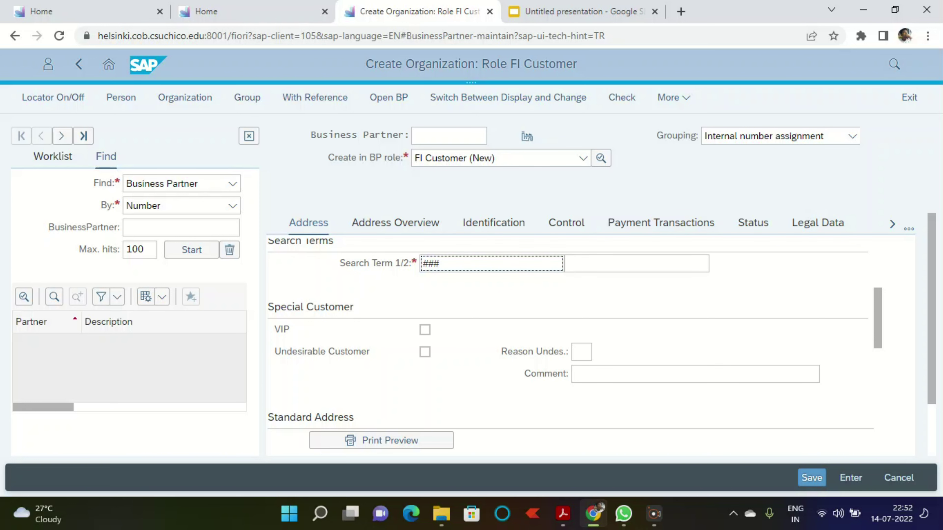
scroll(571, 348, "down", 5)
left_click(540, 278)
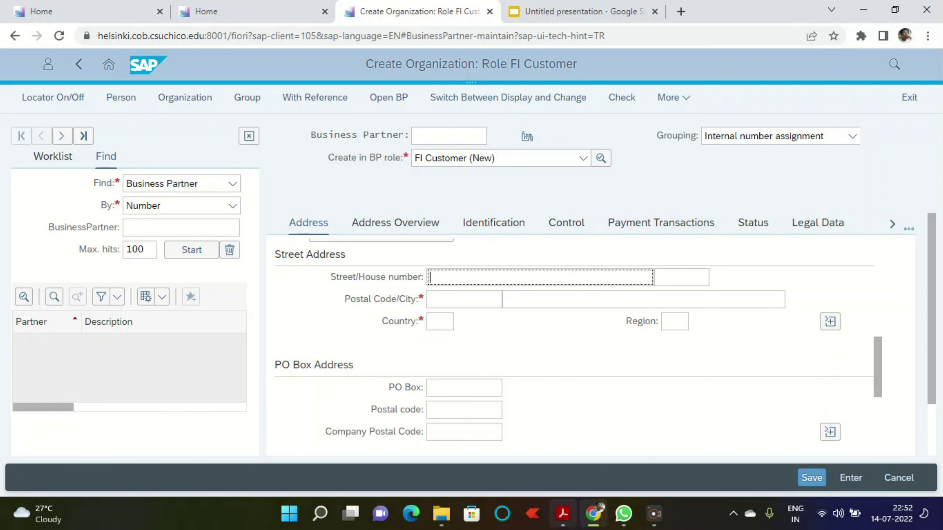
left_click(563, 514)
Step: Copy the street 2144 N Orange Ave from the case study into the Street field
scroll(416, 292, "down", 1)
scroll(416, 292, "down", 10)
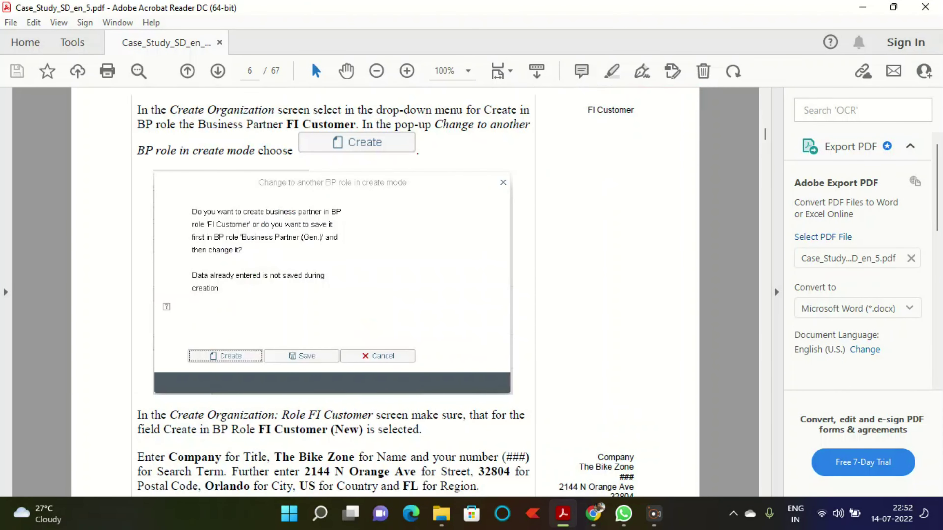
left_click_drag(304, 284, 416, 284)
key("ctrl+c")
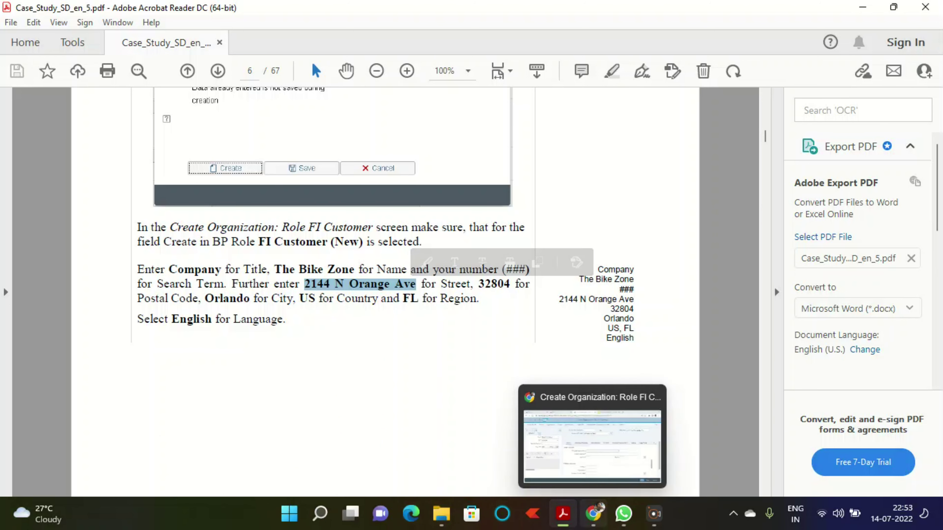
left_click(593, 514)
key("ctrl+v")
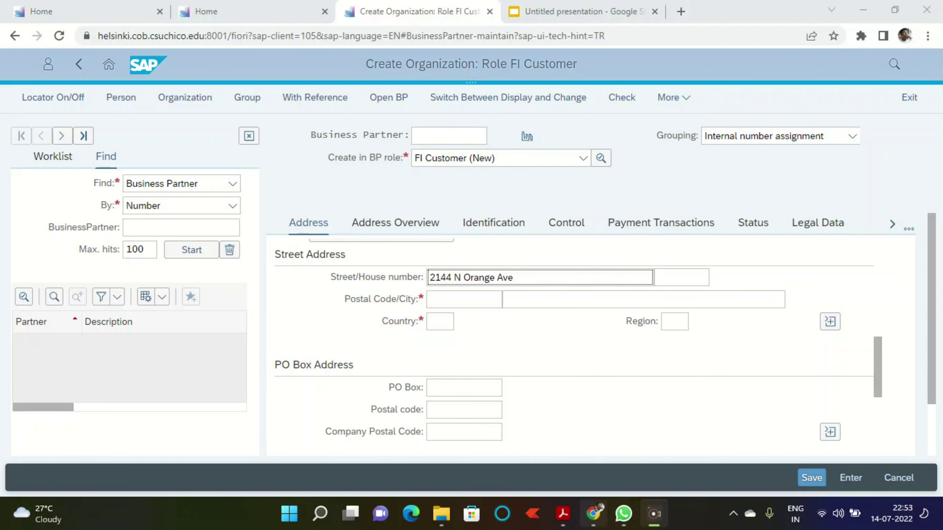
Step: Copy postal code 32804 from the case study into the Postal Code field
left_click(563, 514)
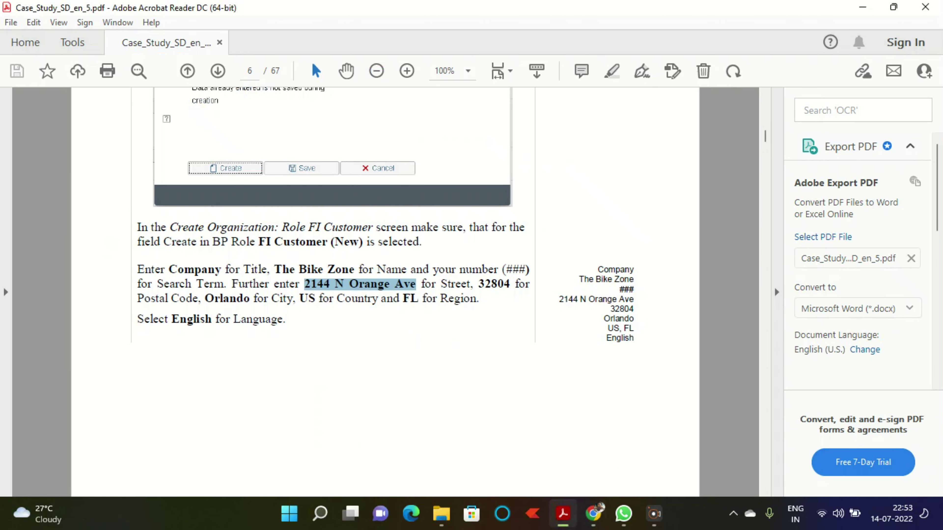
left_click_drag(478, 284, 516, 285)
key("ctrl+c")
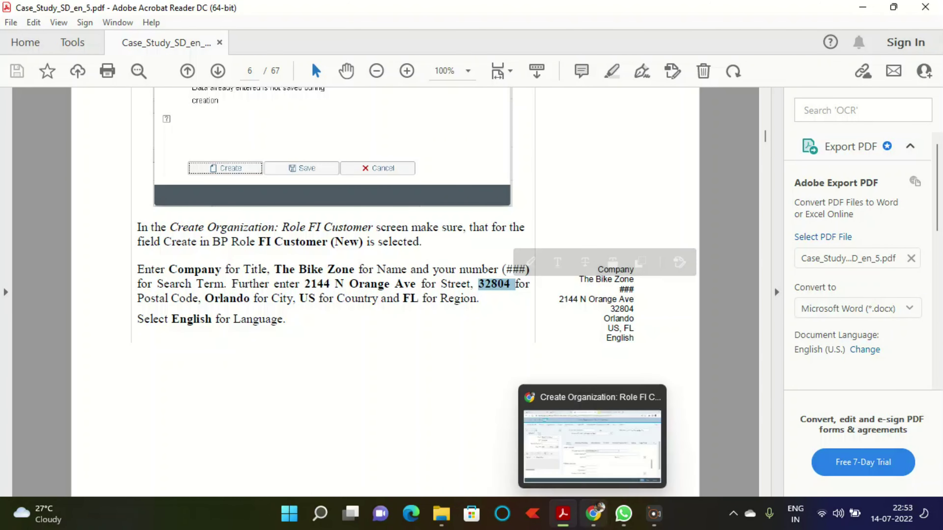
key("alt+Tab")
left_click(464, 299)
key("ctrl+v")
Step: Copy the city Orlando from the case study and select the City field
key("alt+Tab")
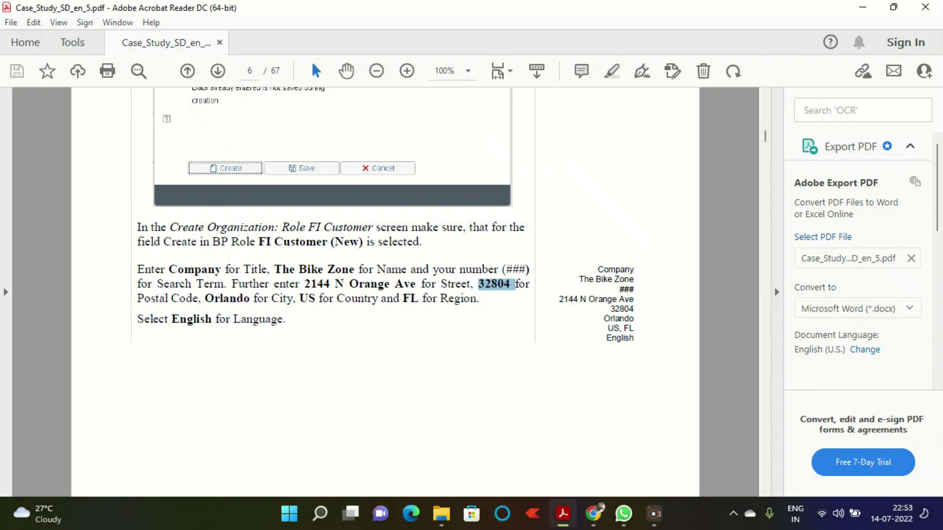
left_click_drag(204, 299, 250, 299)
key("ctrl+c")
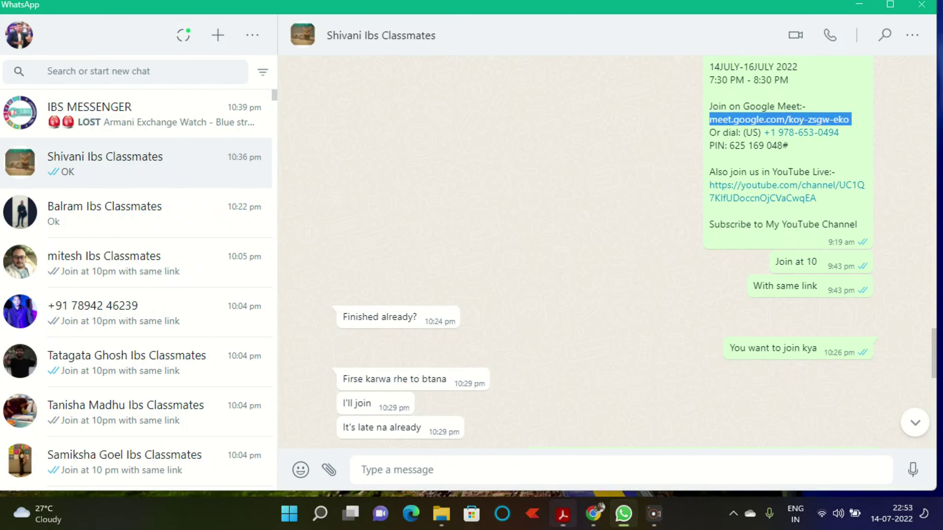
left_click(624, 514)
left_click(563, 514)
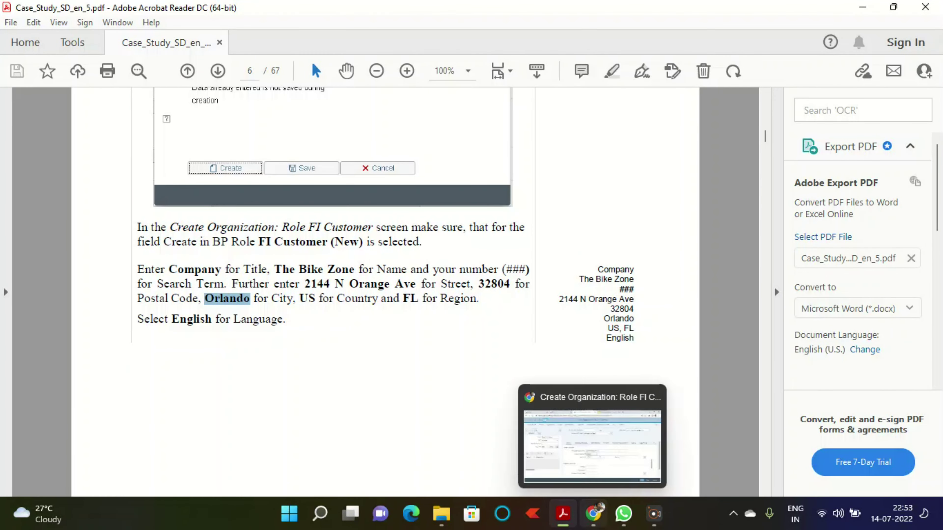
left_click(593, 514)
left_click(594, 300)
Step: Enter city Orlando, country US and region FL in the address
key("ctrl+v")
key("Tab")
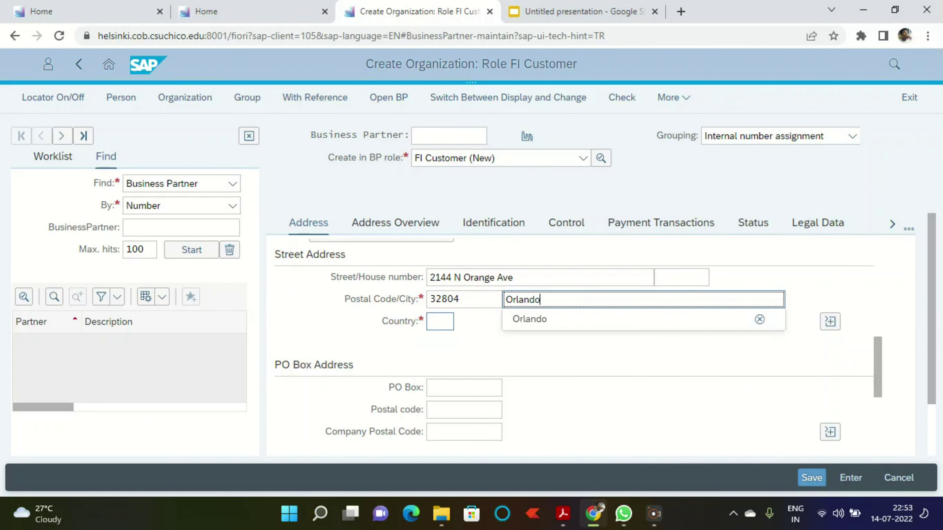
type("us")
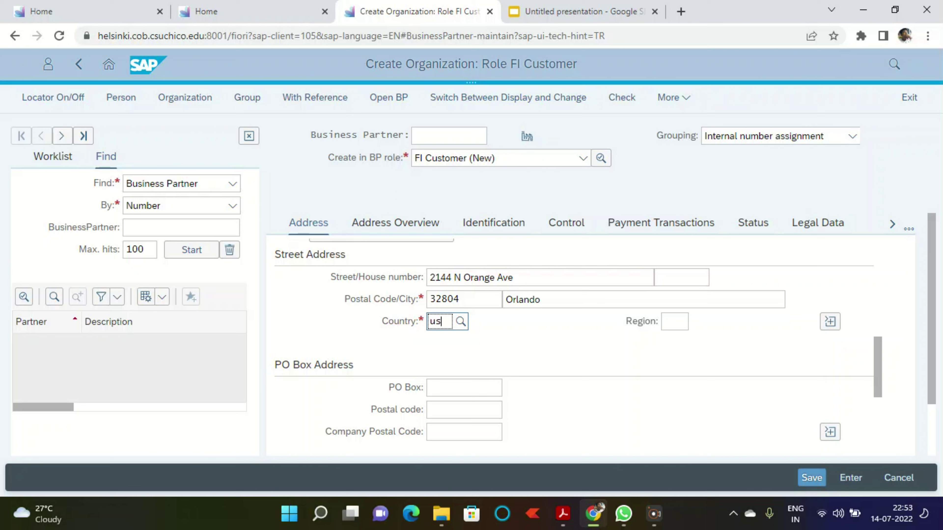
key("Tab")
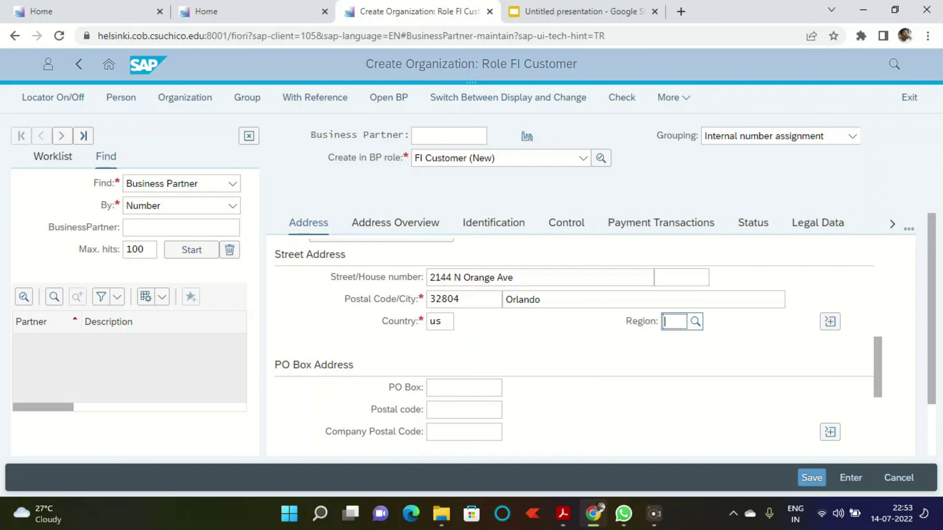
type("FL")
Step: Set the communication language to English
scroll(465, 384, "down", 4)
scroll(464, 383, "up", 5)
scroll(571, 346, "up", 8)
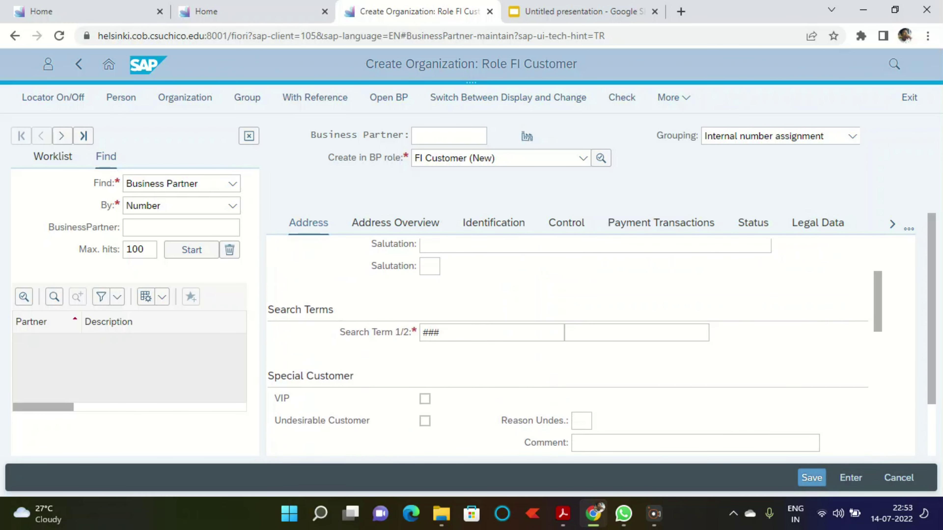
scroll(571, 345, "down", 7)
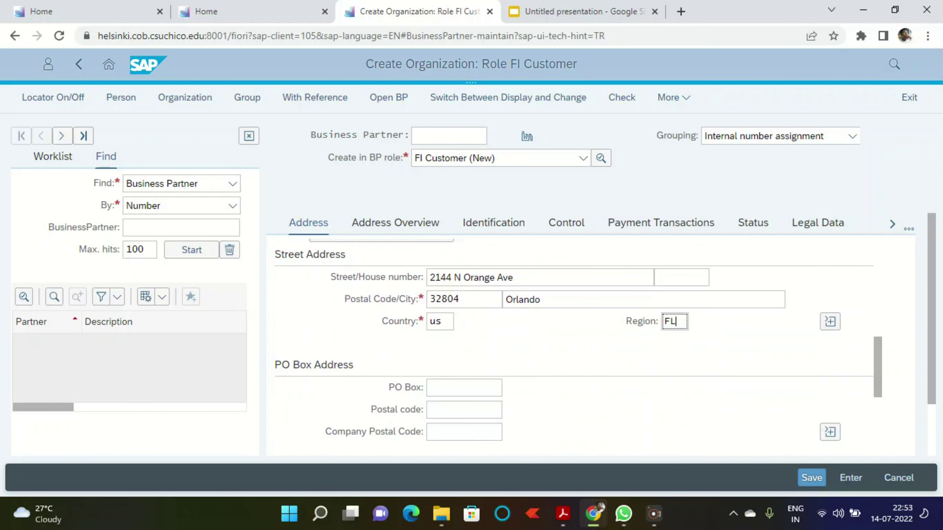
scroll(534, 350, "down", 6)
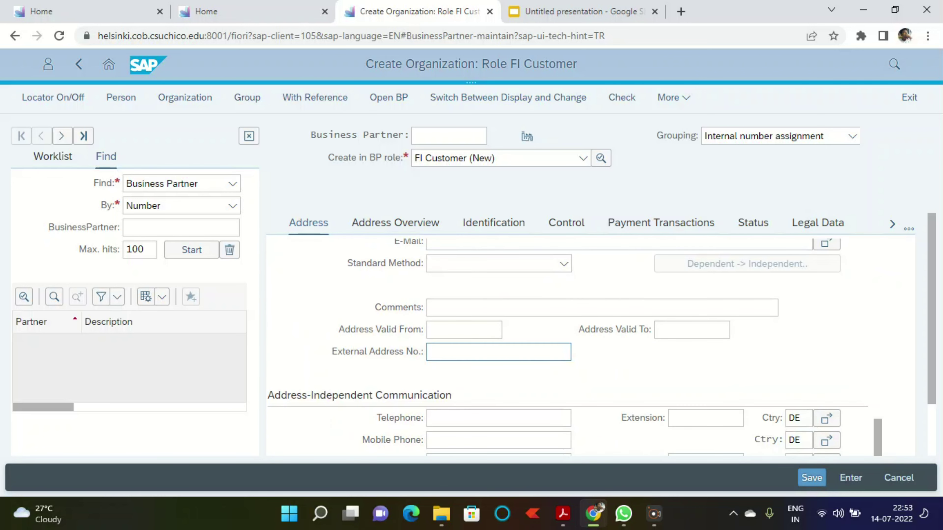
scroll(497, 351, "down", 2)
scroll(497, 351, "up", 5)
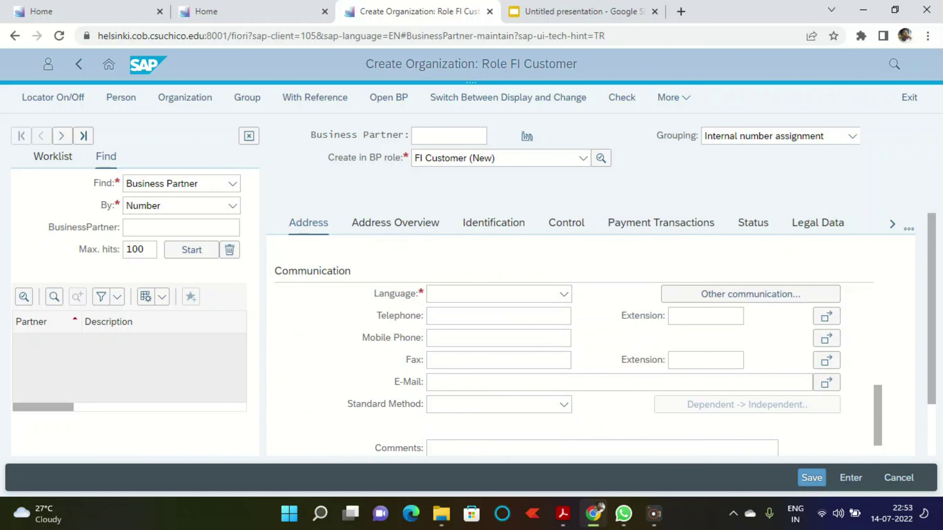
left_click(563, 294)
type("English")
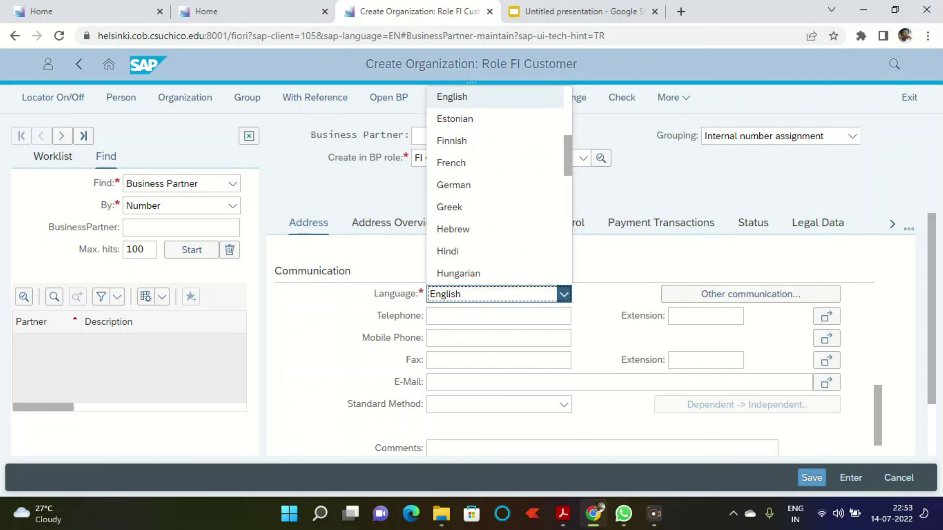
key("Return")
scroll(483, 302, "up", 4)
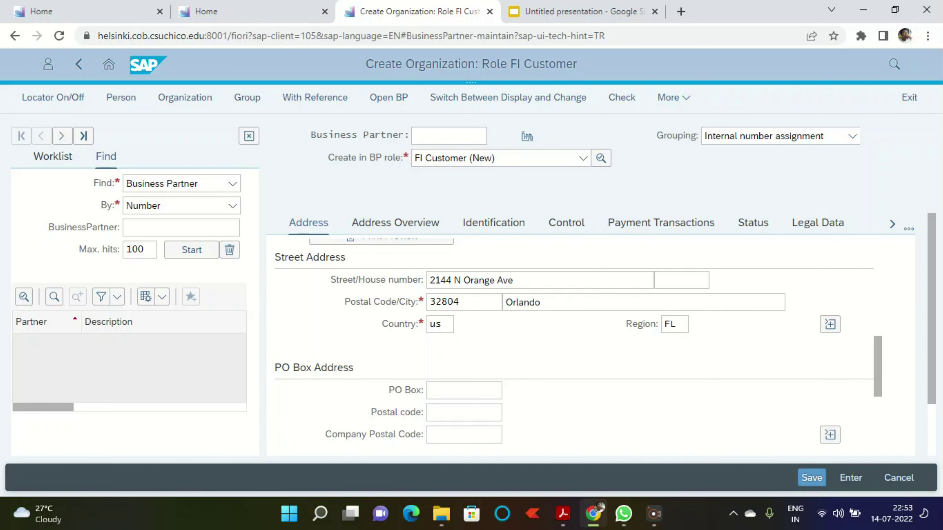
left_click(830, 324)
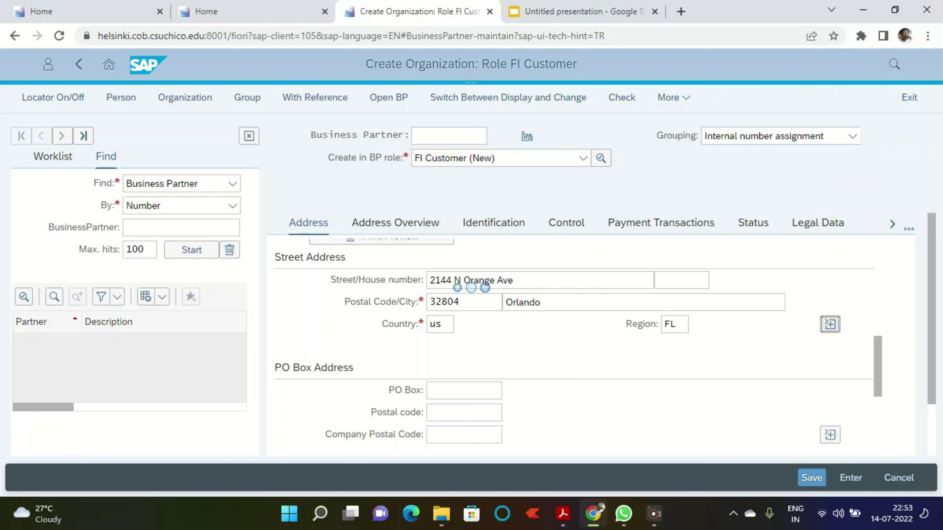
scroll(482, 289, "down", 3)
scroll(475, 328, "up", 2)
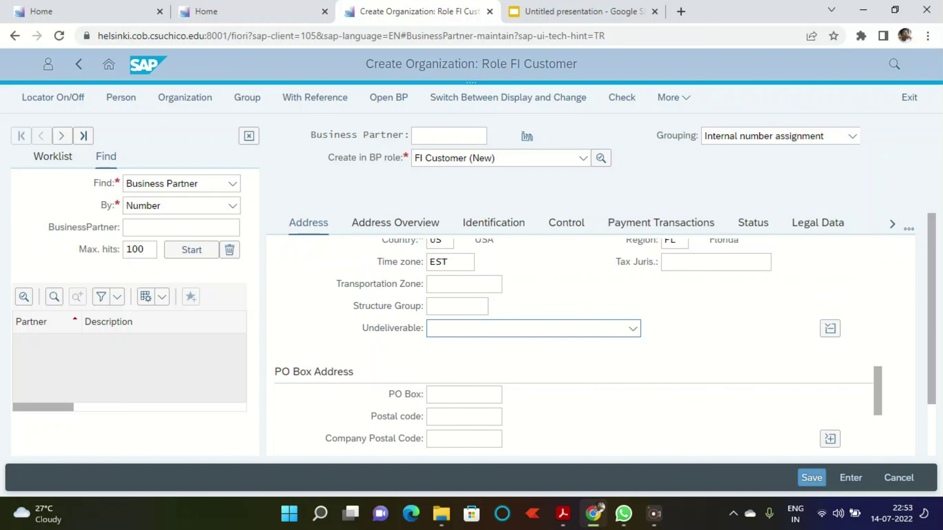
left_click(465, 284)
type("01")
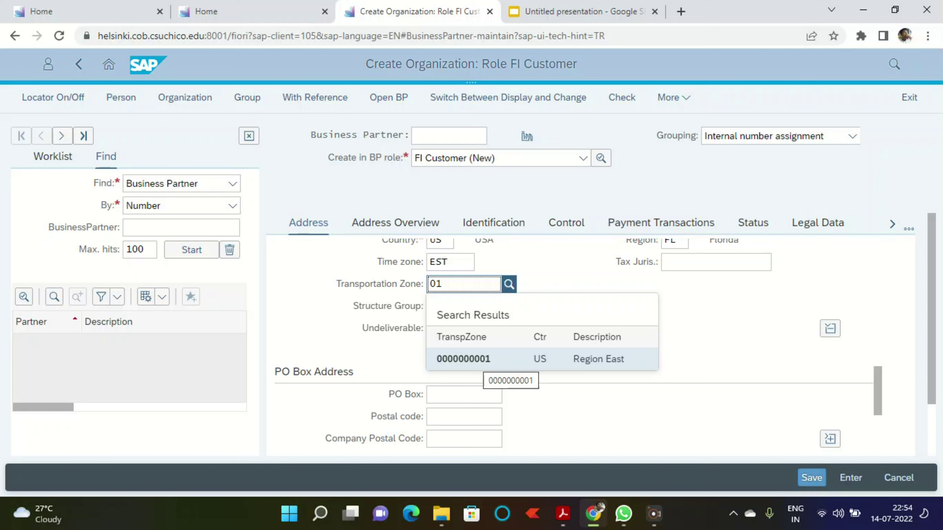
left_click(462, 358)
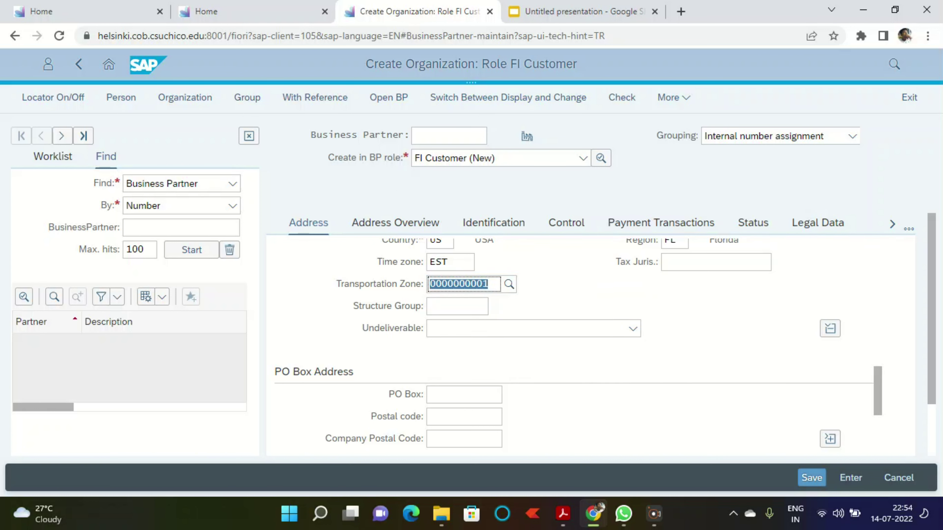
scroll(463, 358, "up", 1)
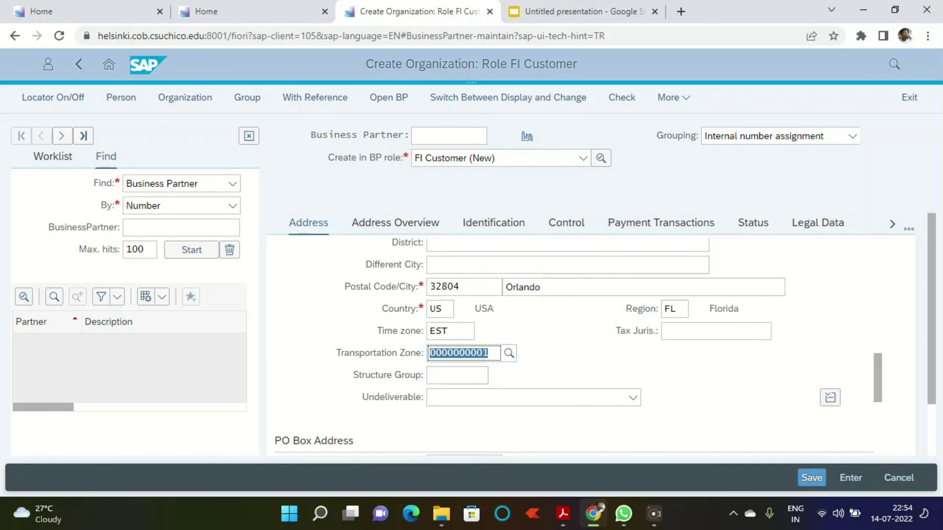
scroll(462, 358, "up", 6)
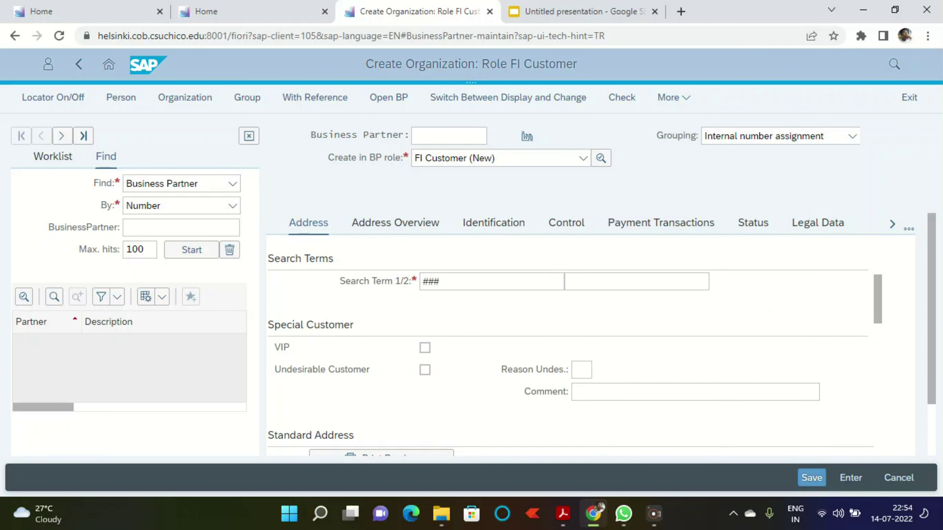
Step: Enter company code US00 and validate it as Global Bike Inc
left_click(672, 97)
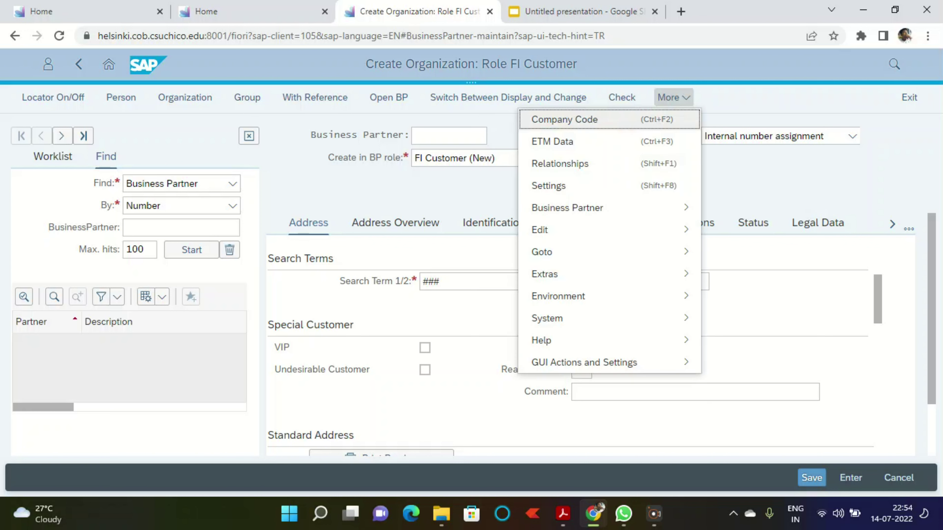
key("Escape")
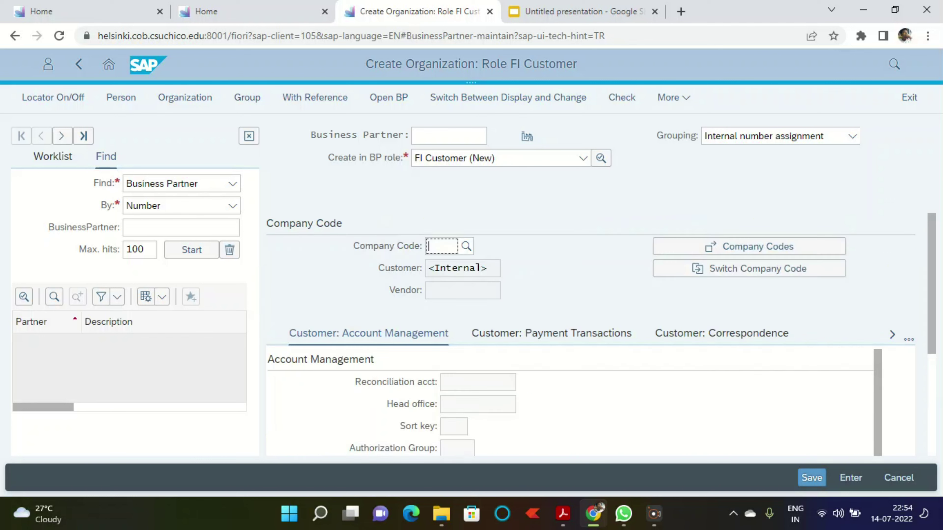
type("us00")
key("Return")
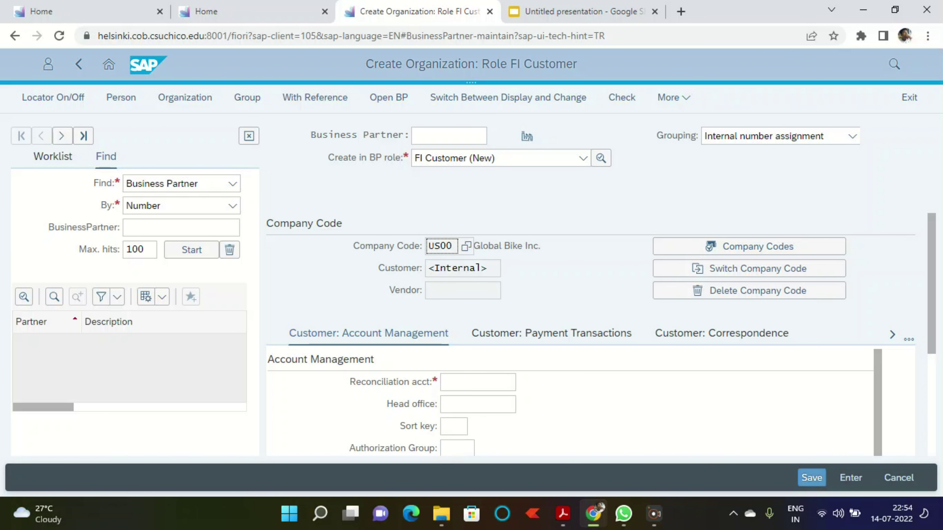
scroll(590, 334, "down", 5)
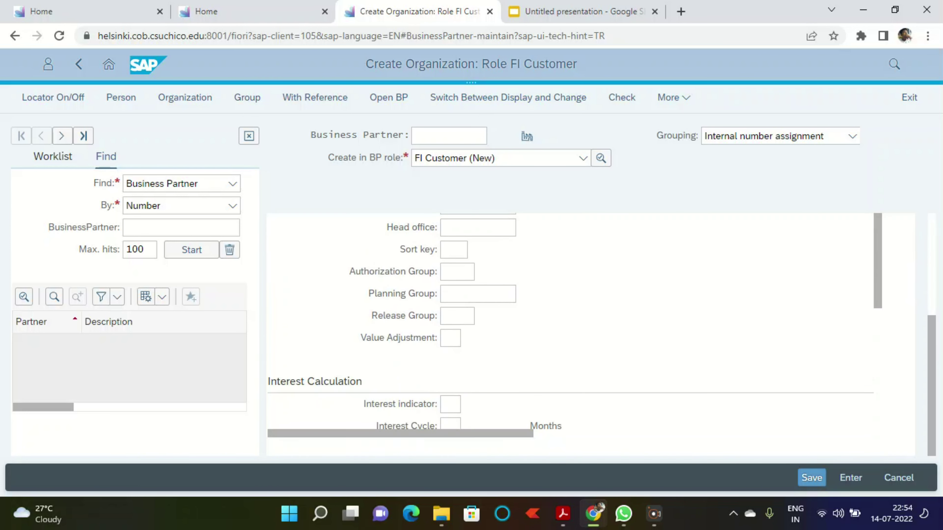
scroll(591, 334, "up", 4)
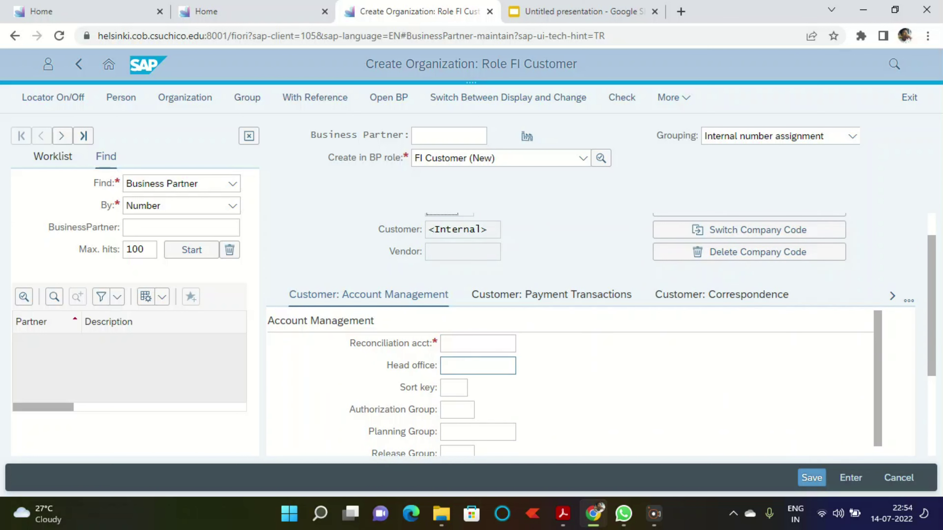
Step: Enter reconciliation account 110000 and sort key 001 under Account Management
left_click(478, 344)
type("110")
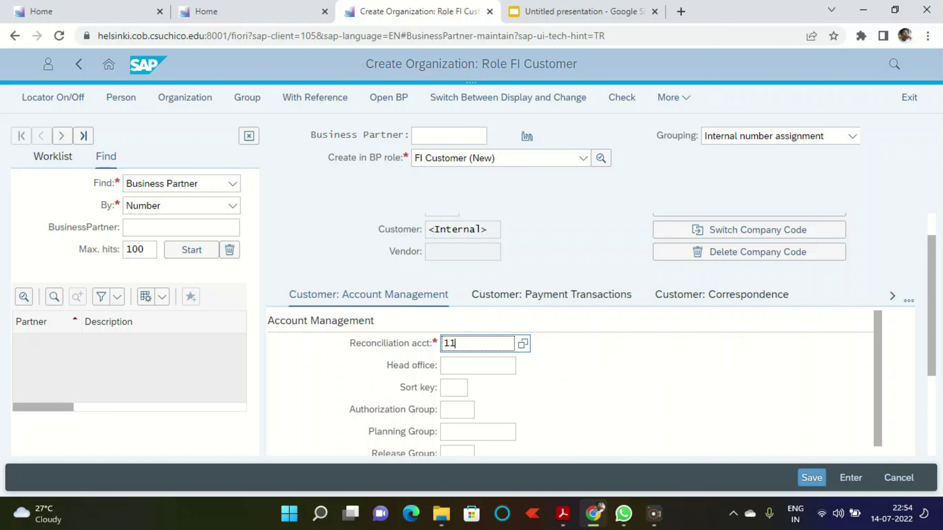
key("Down")
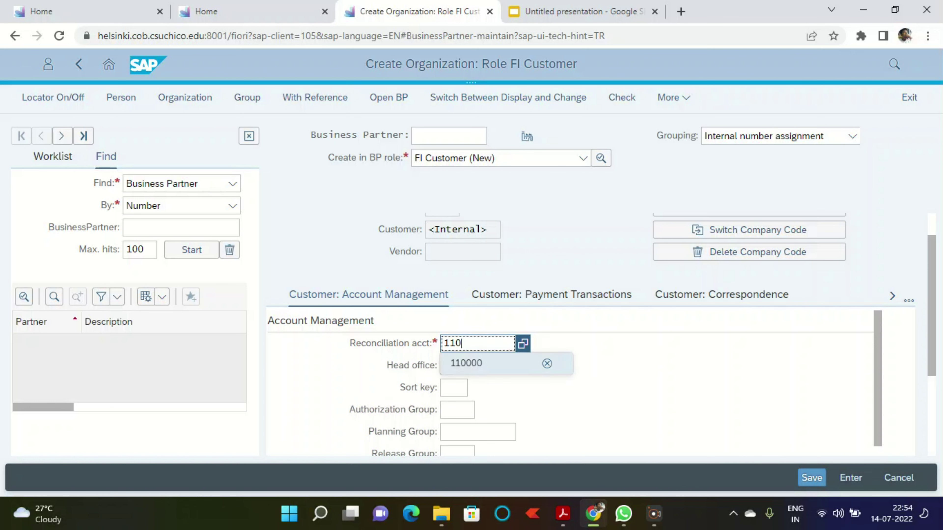
key("Return")
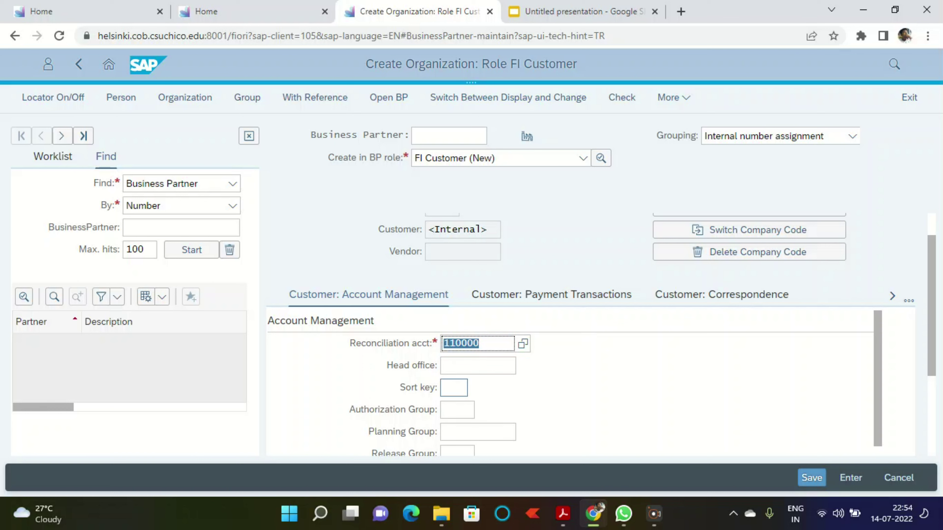
left_click(454, 388)
type("001")
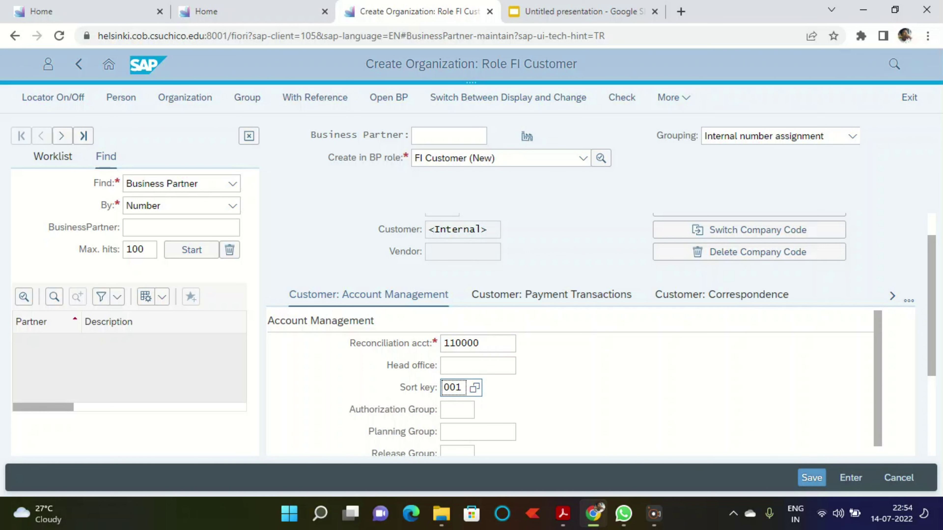
key("Return")
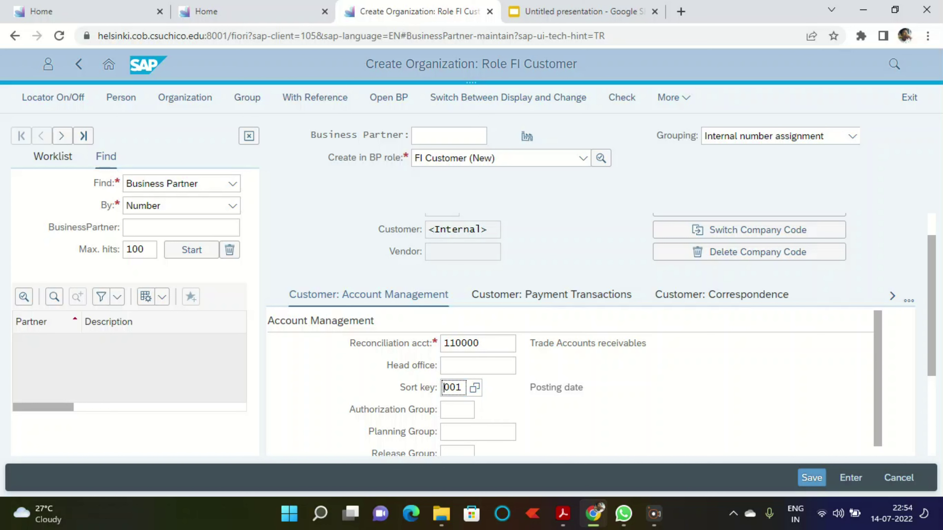
scroll(572, 383, "down", 8)
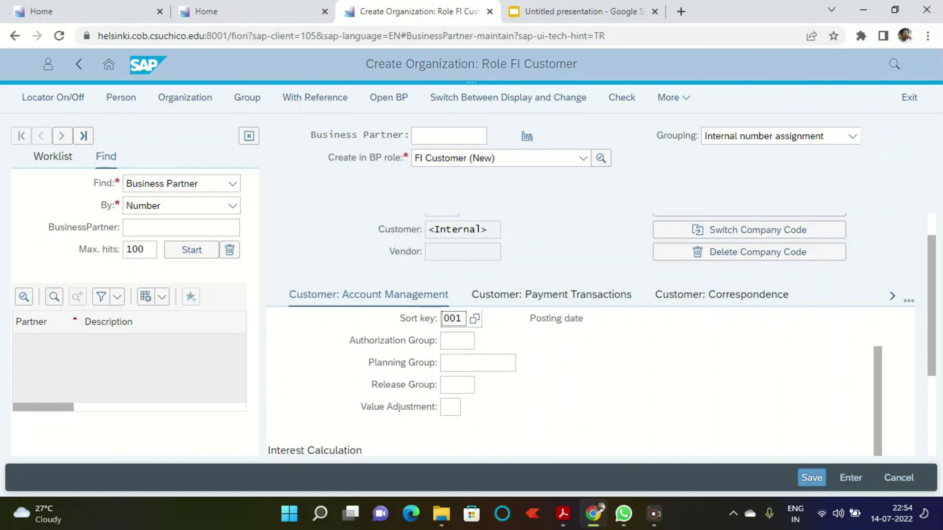
scroll(571, 334, "down", 3)
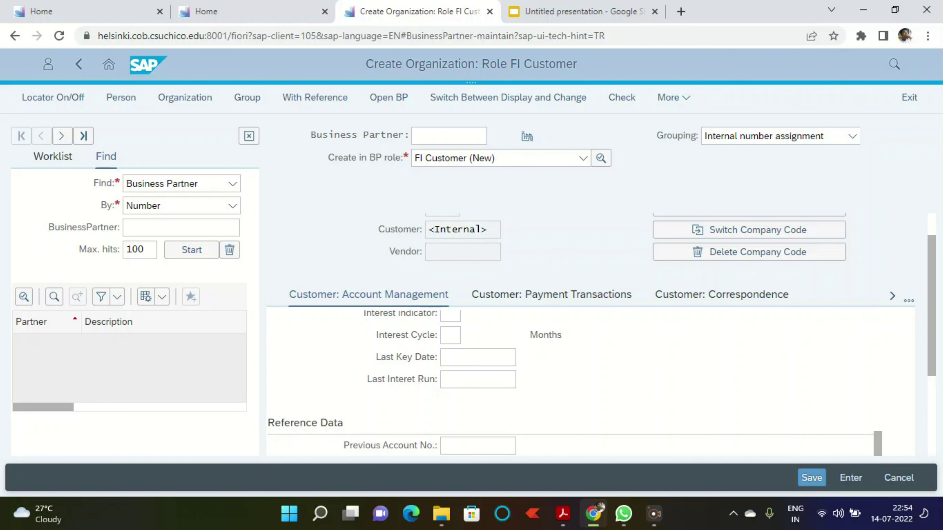
scroll(572, 335, "up", 10)
scroll(572, 334, "up", 3)
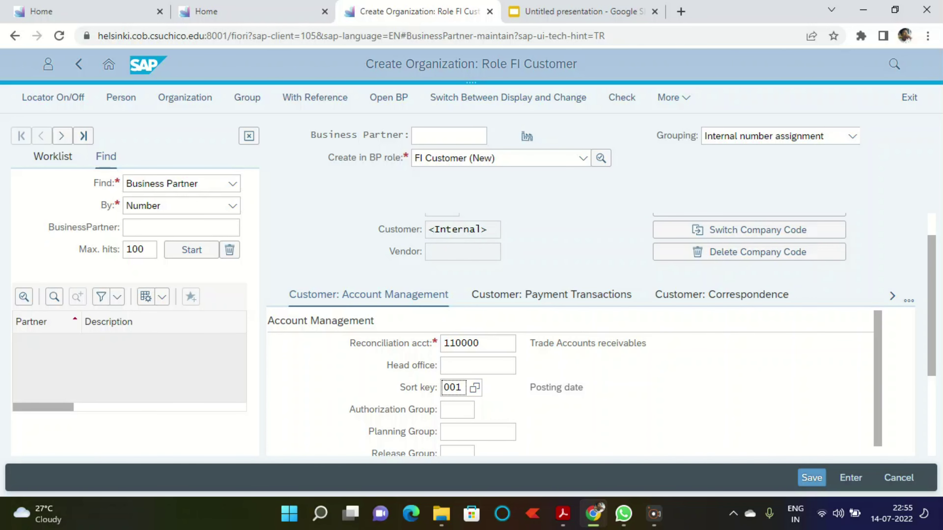
Step: Set payment terms 0001 (Pay immediately w/o deduction) in Customer: Payment Transactions
left_click(551, 295)
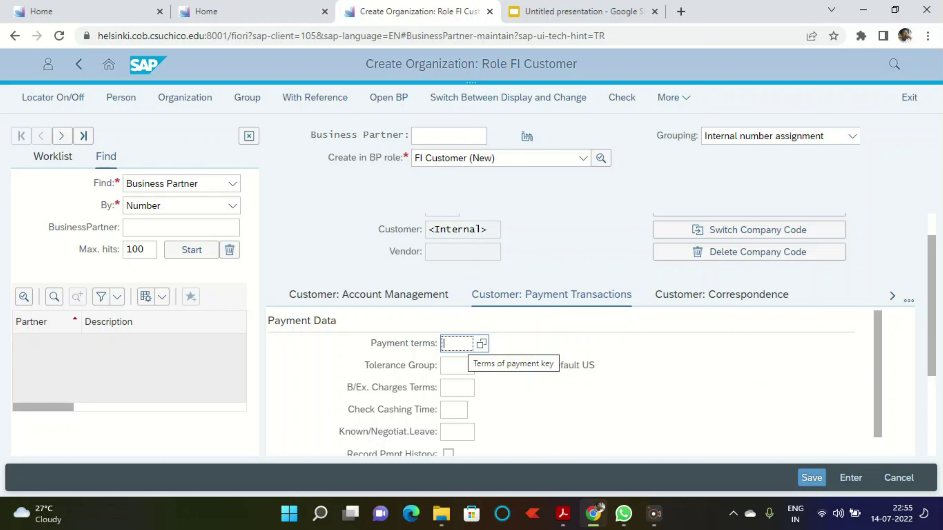
type("00")
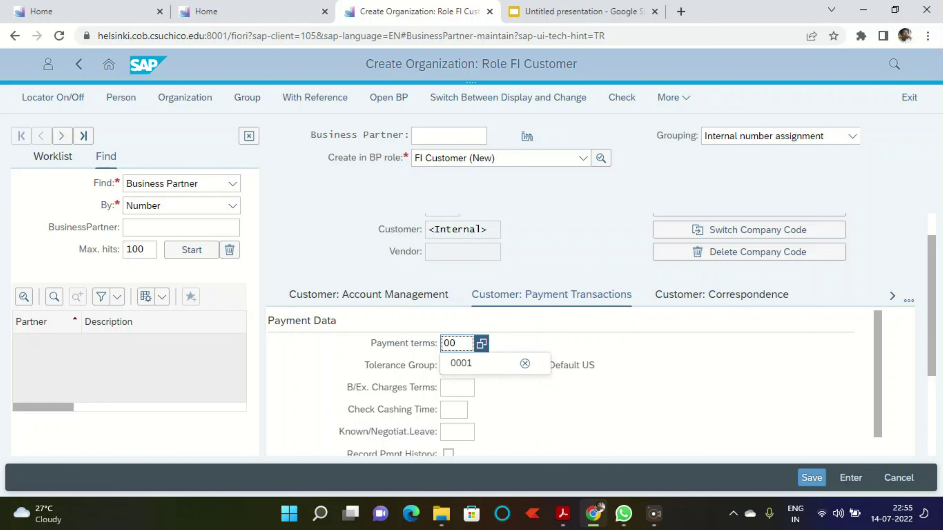
type("01")
key("Return")
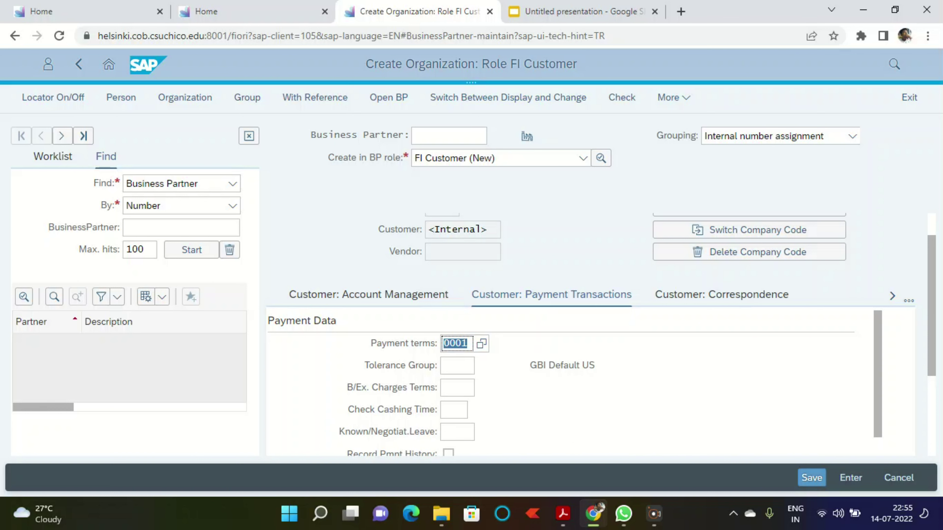
key("Return")
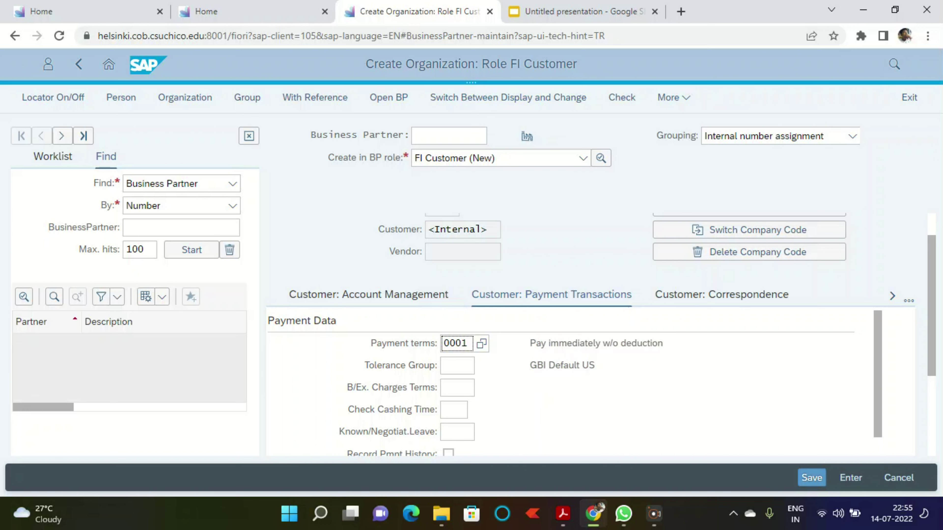
scroll(557, 382, "down", 2)
scroll(557, 383, "down", 3)
scroll(557, 383, "down", 2)
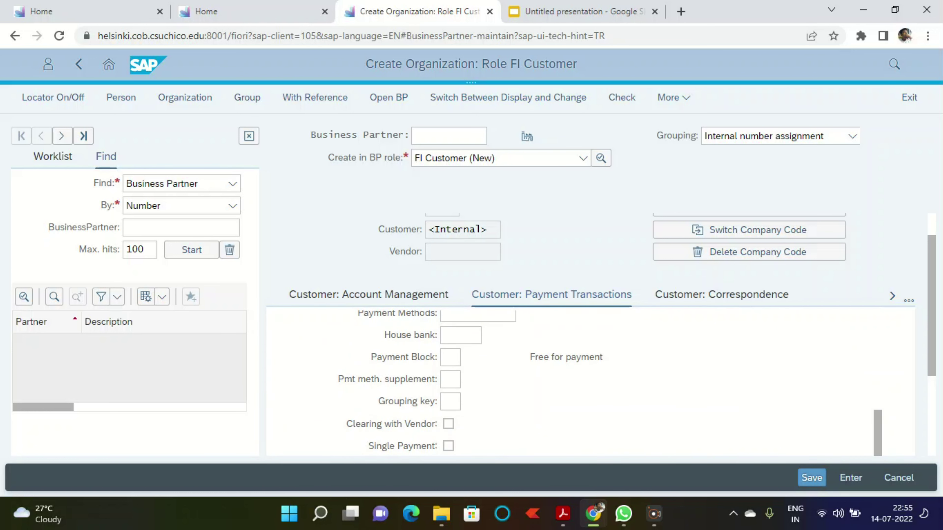
scroll(557, 383, "up", 5)
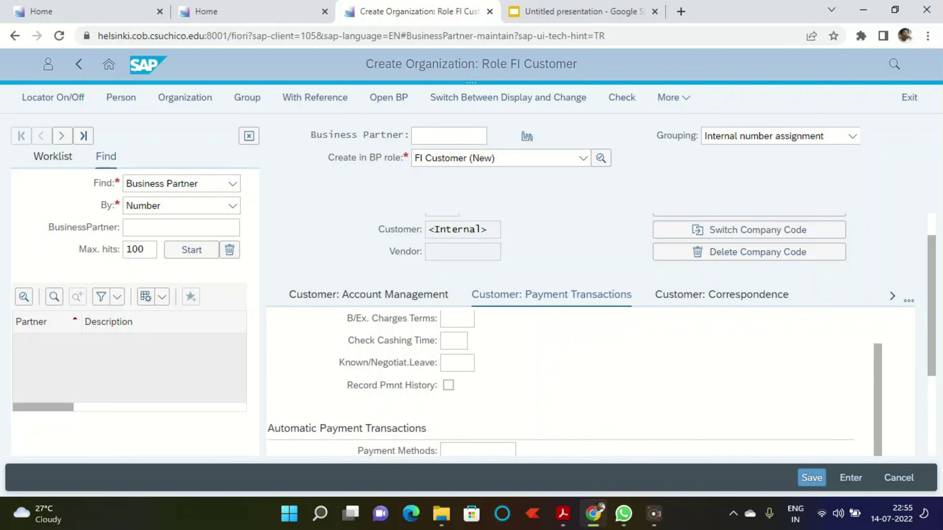
scroll(557, 402, "down", 1)
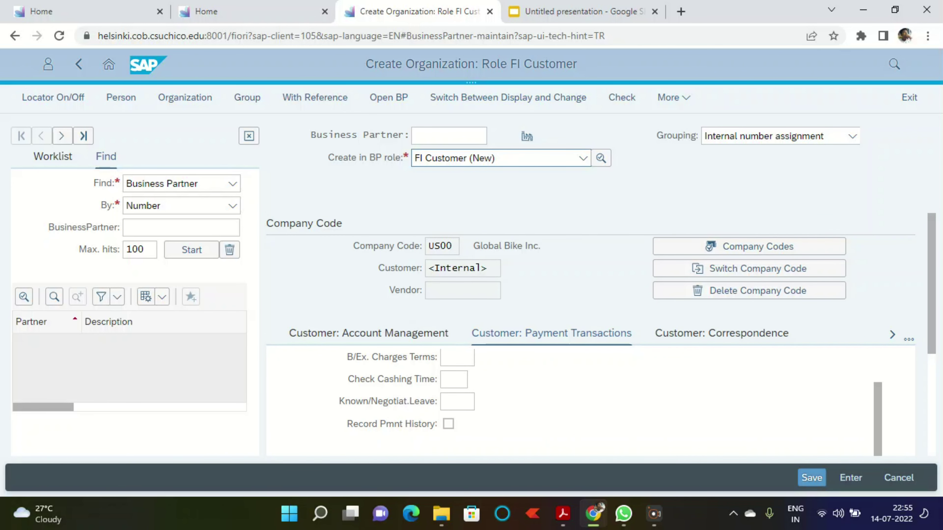
left_click(563, 514)
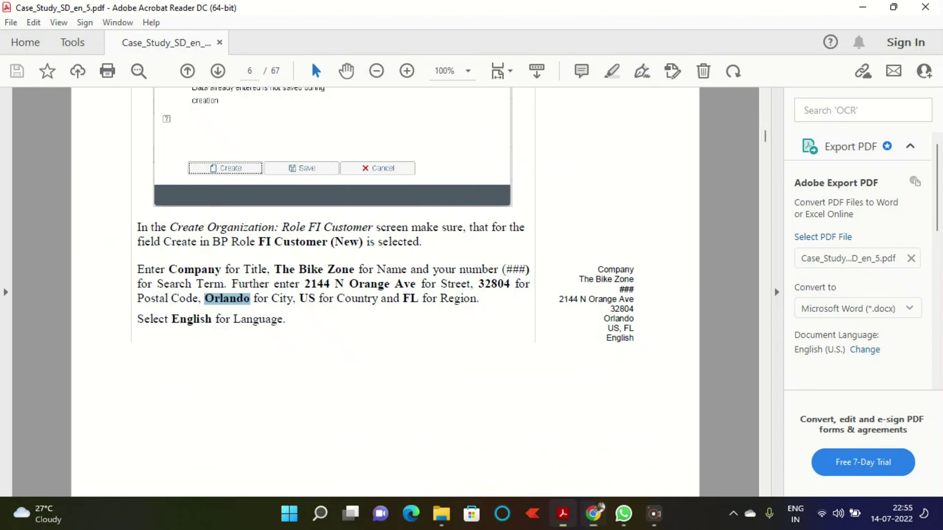
scroll(385, 292, "down", 4)
scroll(386, 292, "down", 5)
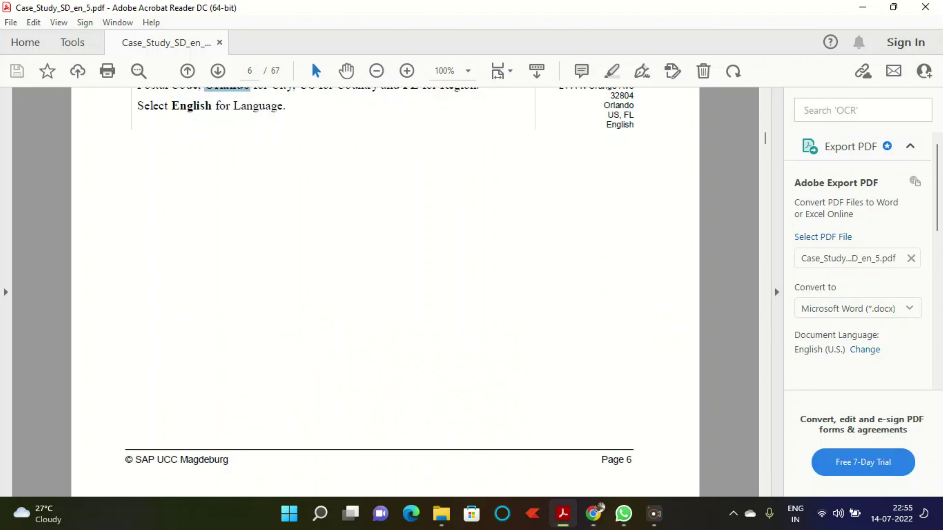
scroll(386, 292, "down", 6)
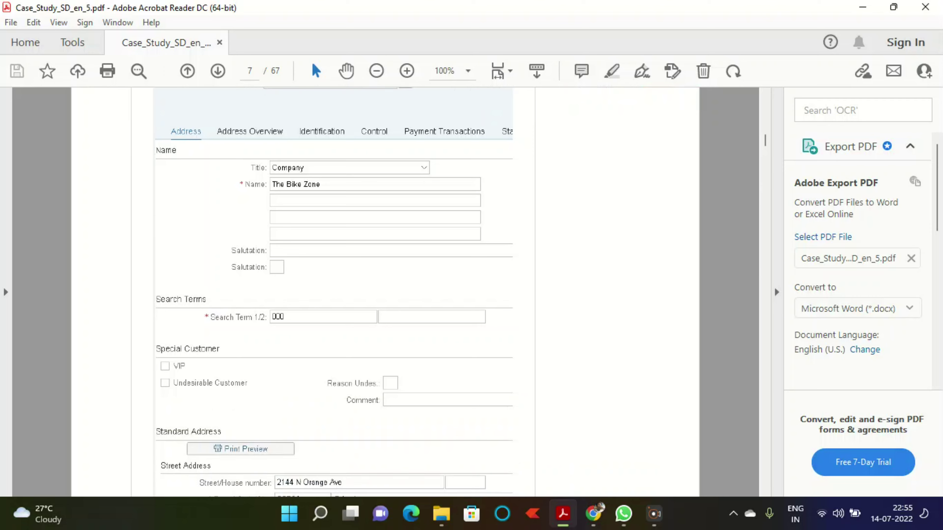
scroll(385, 292, "down", 2)
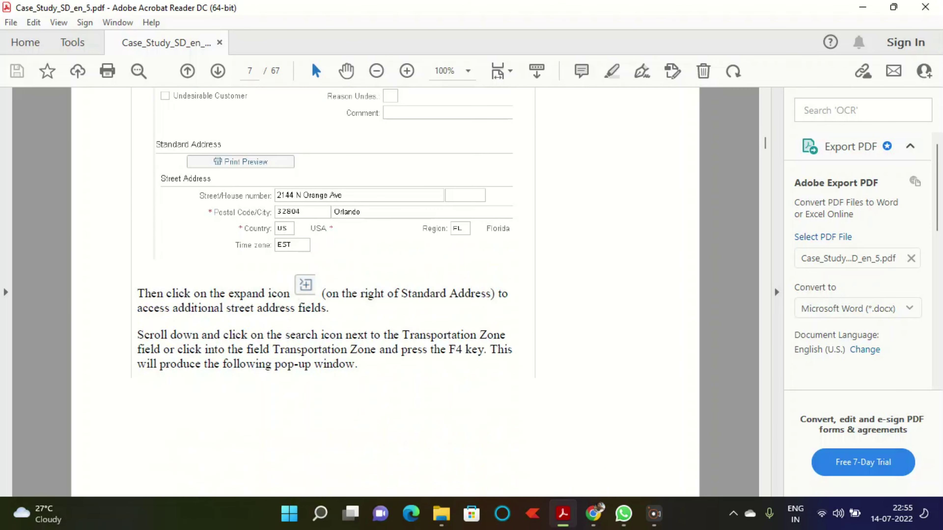
scroll(385, 292, "down", 10)
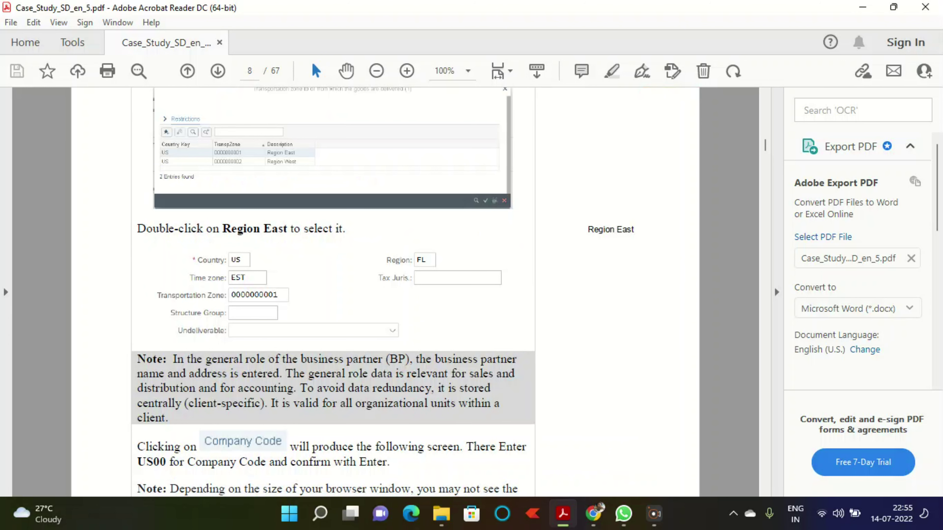
scroll(386, 292, "down", 10)
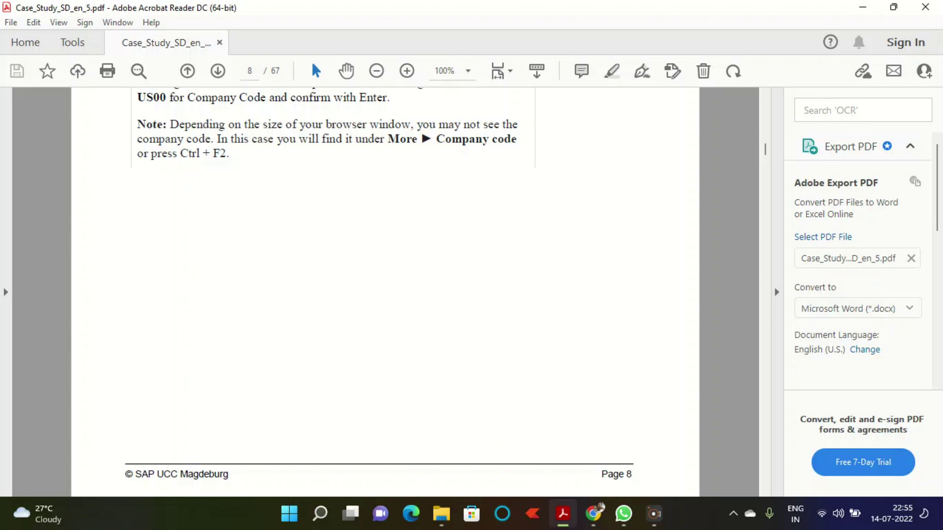
scroll(386, 293, "down", 15)
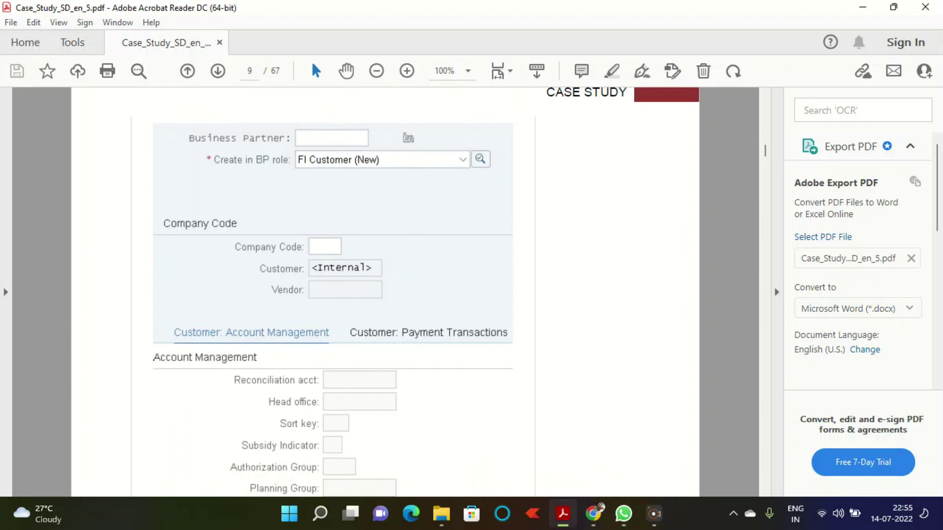
scroll(385, 292, "down", 3)
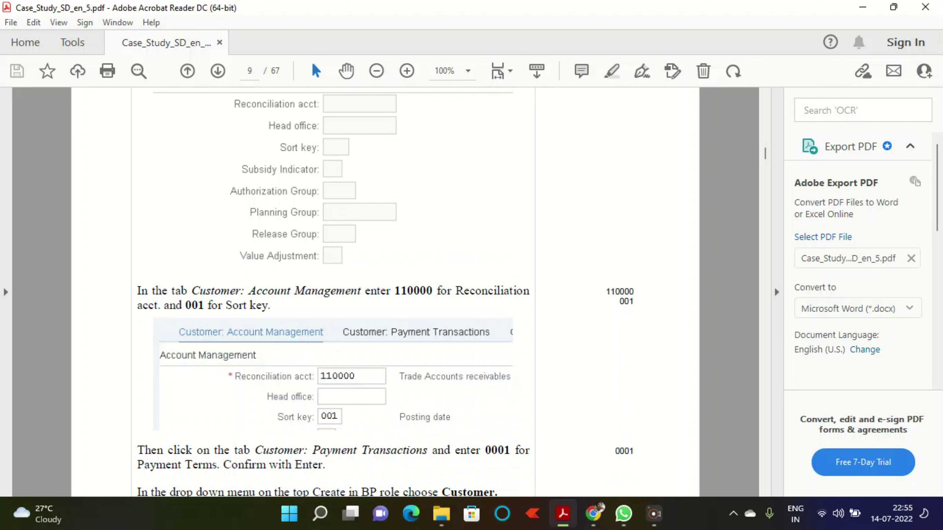
scroll(386, 292, "down", 14)
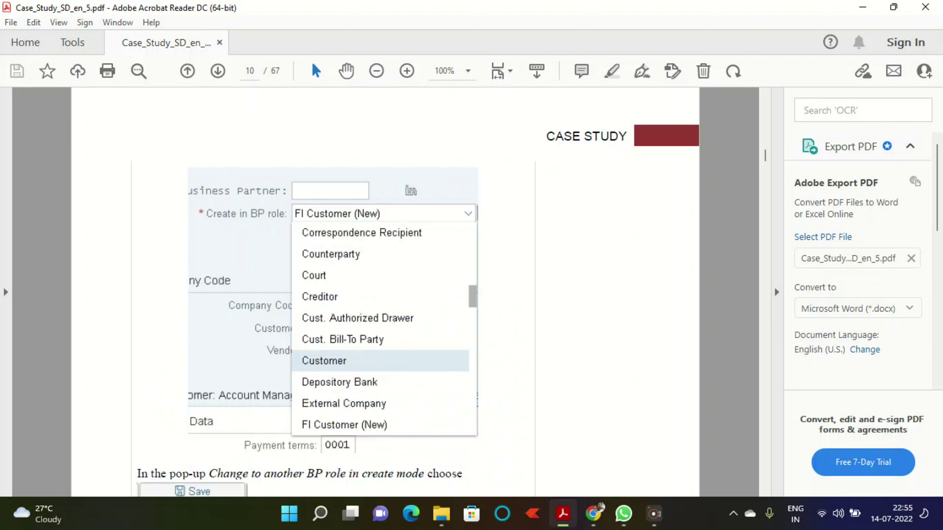
scroll(386, 292, "up", 11)
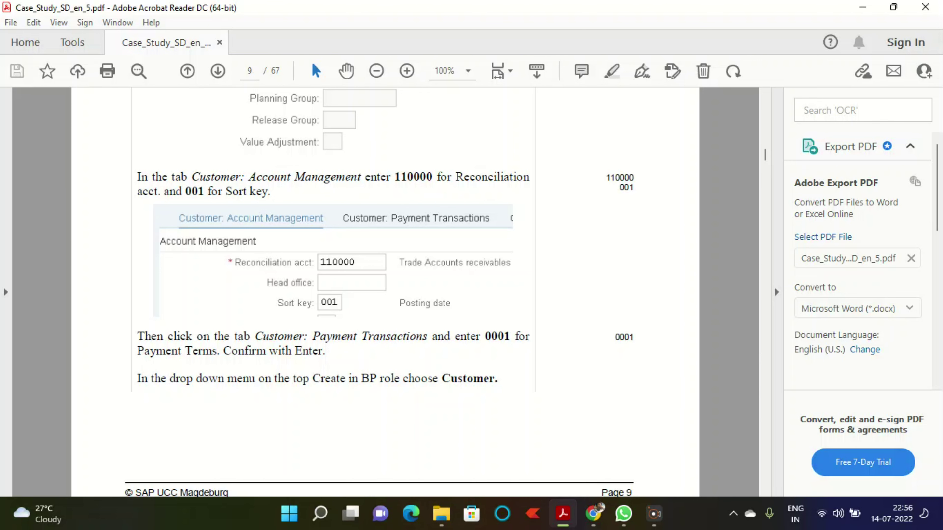
key("alt+Tab")
Step: Switch the BP role to Customer, saving the partner first as 54108
left_click(583, 157)
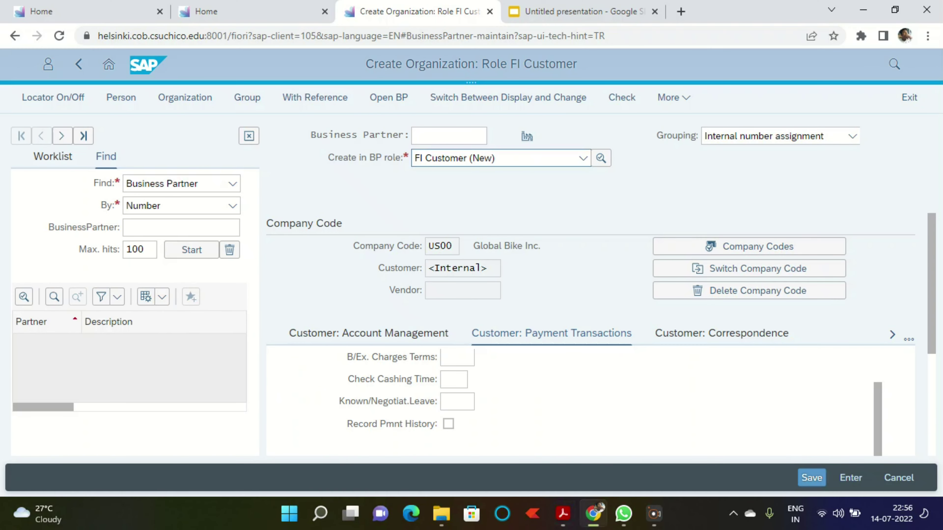
key("c")
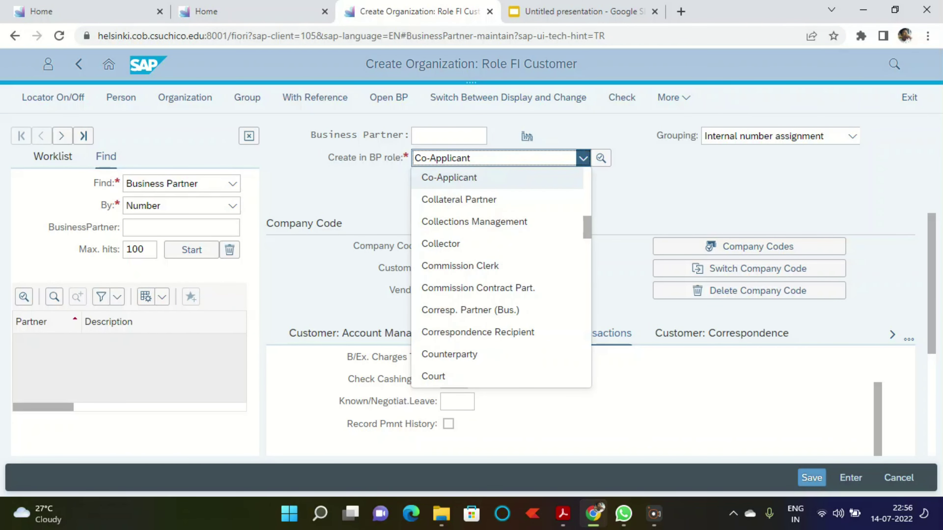
scroll(498, 277, "down", 5)
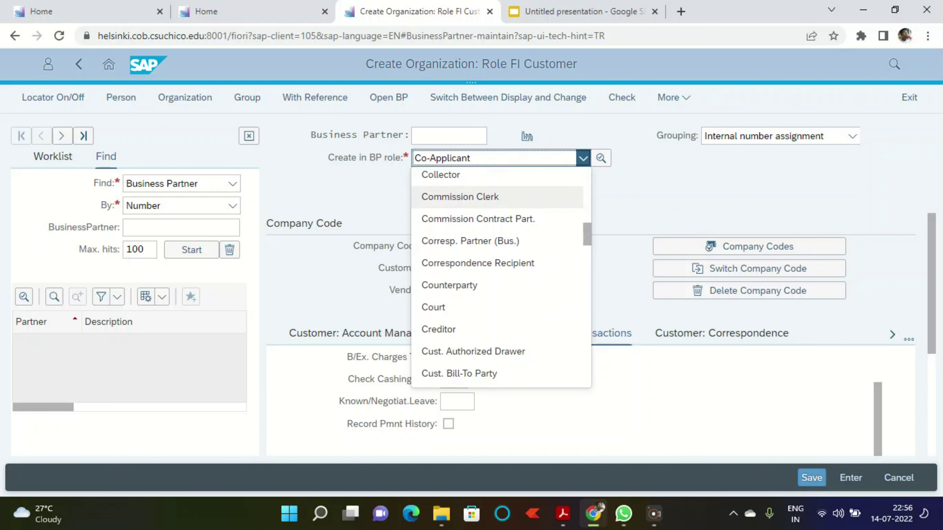
scroll(498, 277, "down", 3)
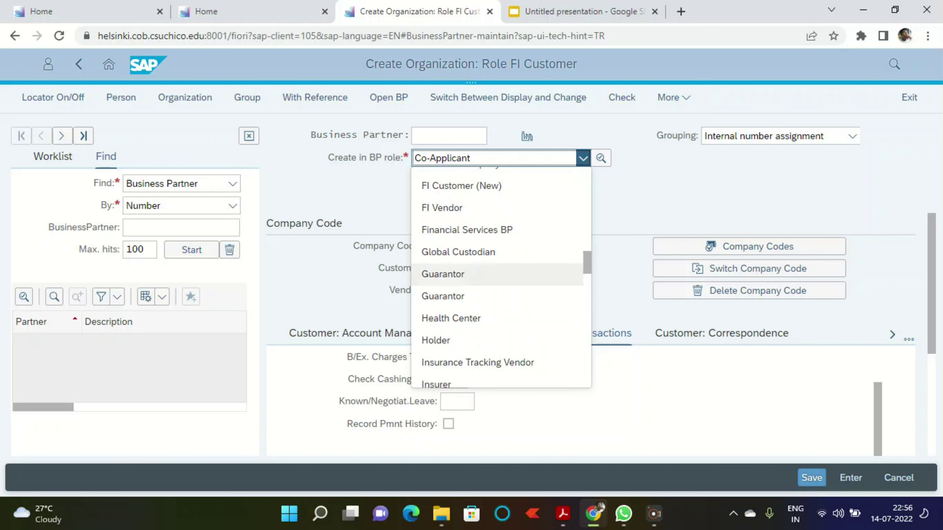
scroll(497, 277, "up", 10)
scroll(498, 264, "up", 3)
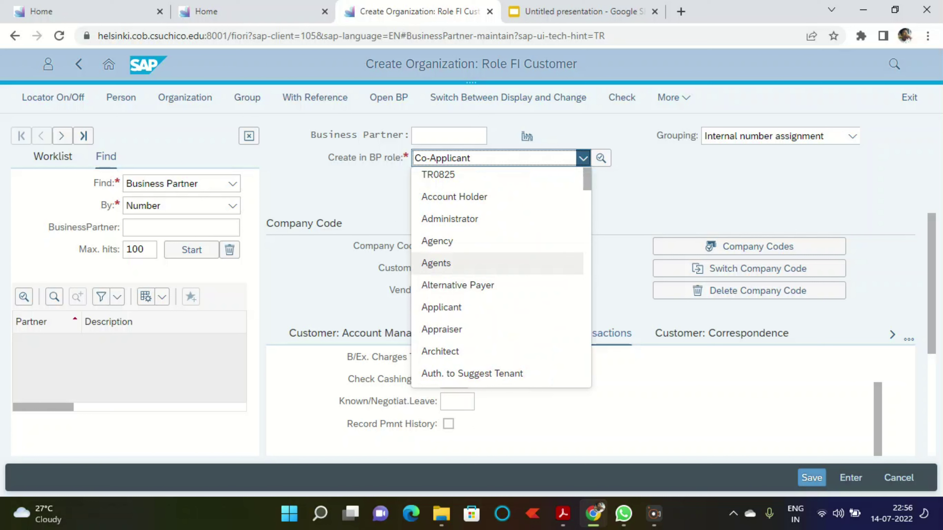
type("cu")
left_click(461, 222)
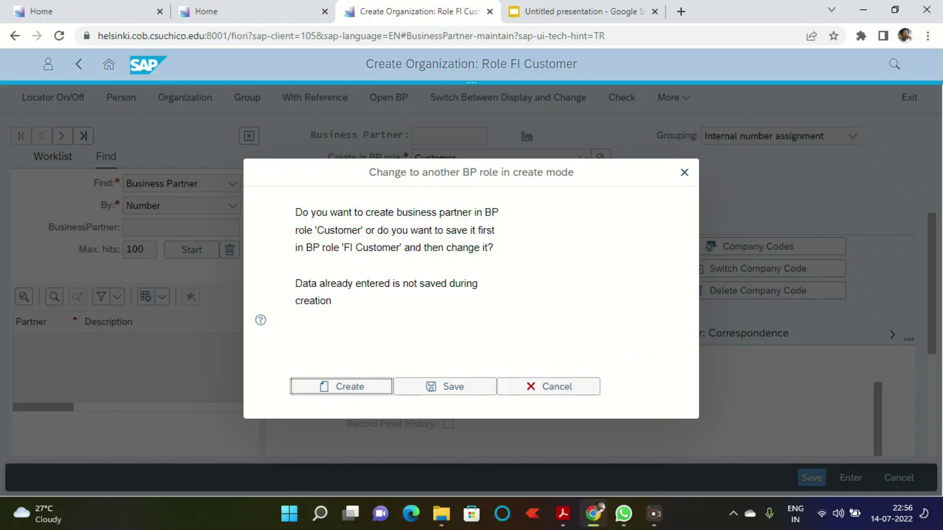
left_click(444, 387)
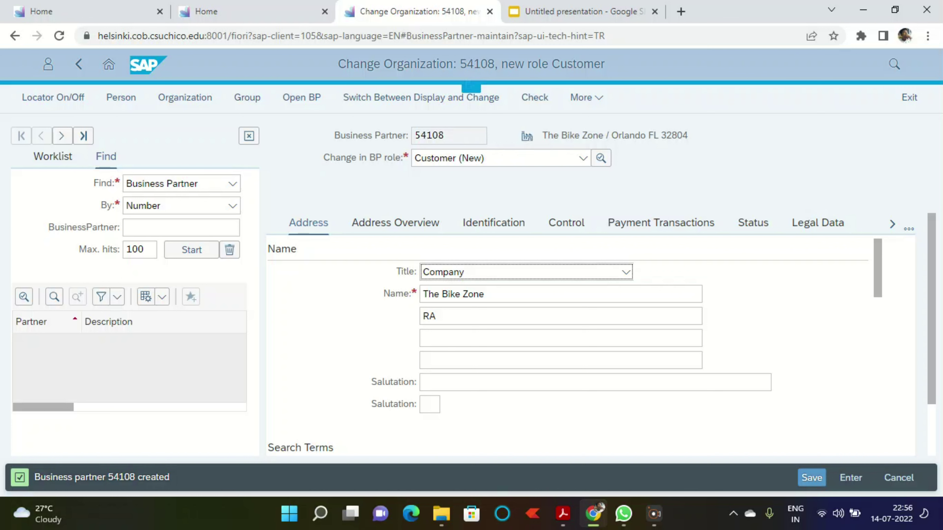
scroll(608, 277, "down", 2)
scroll(560, 297, "up", 2)
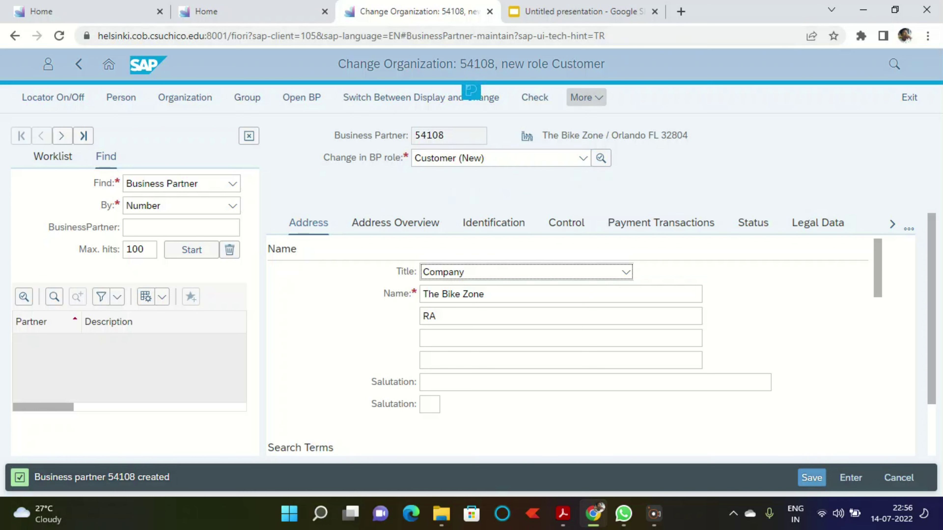
Step: In Sales and Distribution data, pick sales area UE00 US East, WH Wholesale, BI Bicycles
left_click(586, 97)
left_click(512, 120)
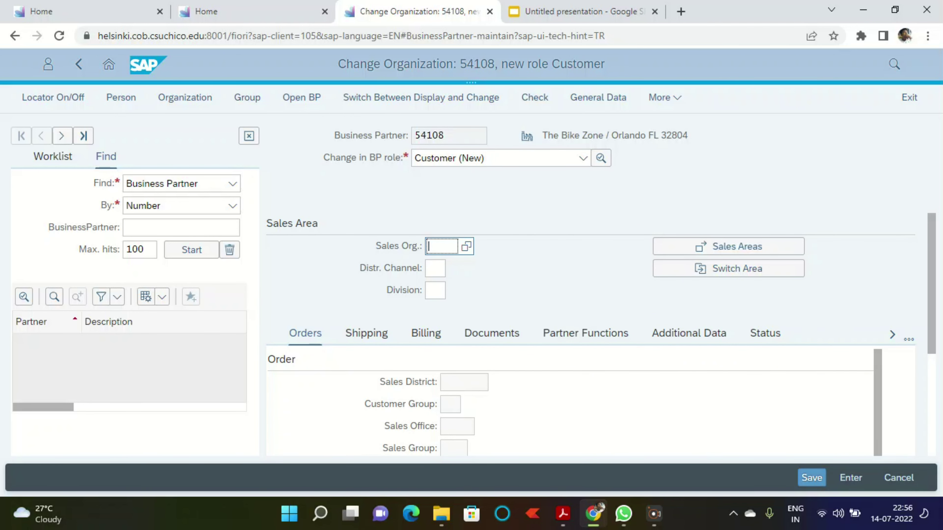
type("ue00")
key("Return")
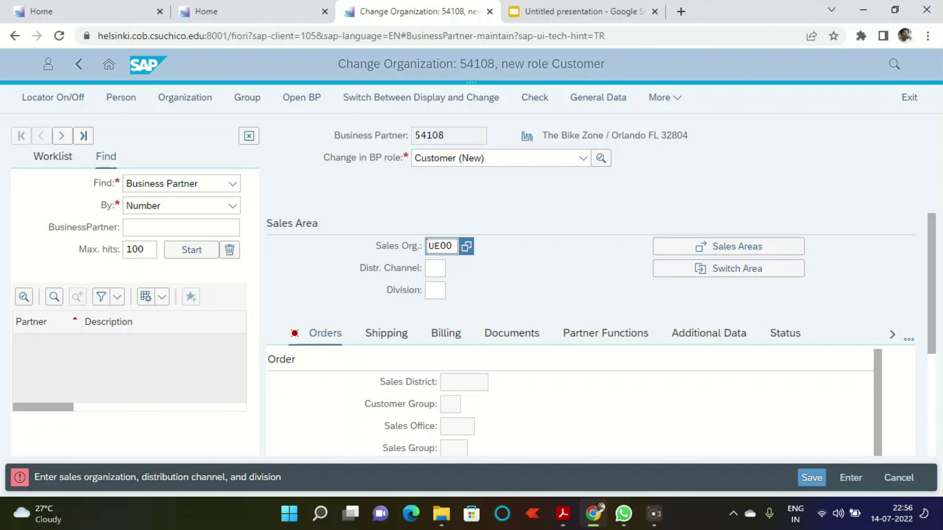
key("F4")
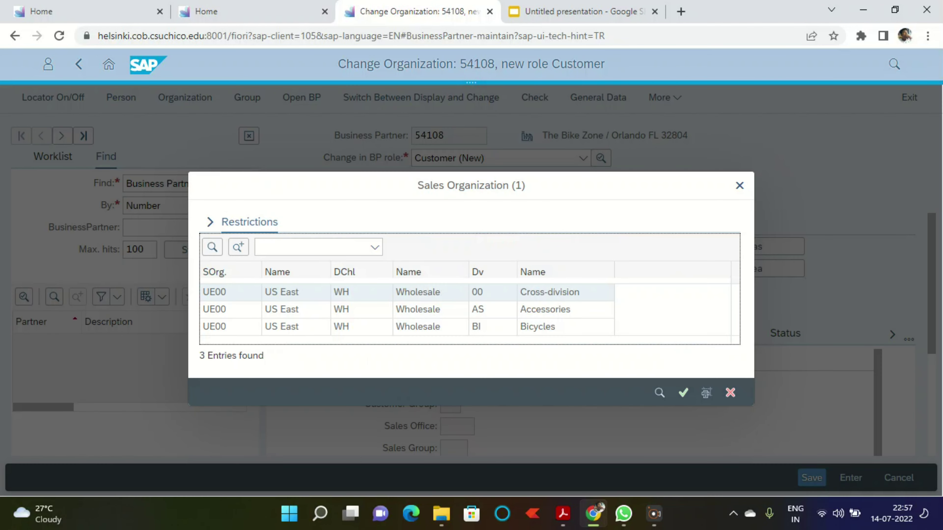
left_click(214, 326)
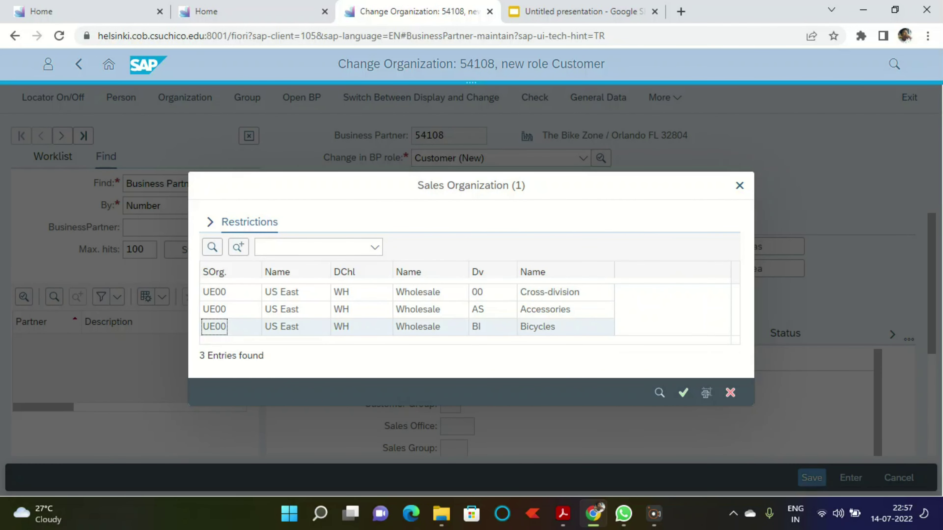
left_click(684, 393)
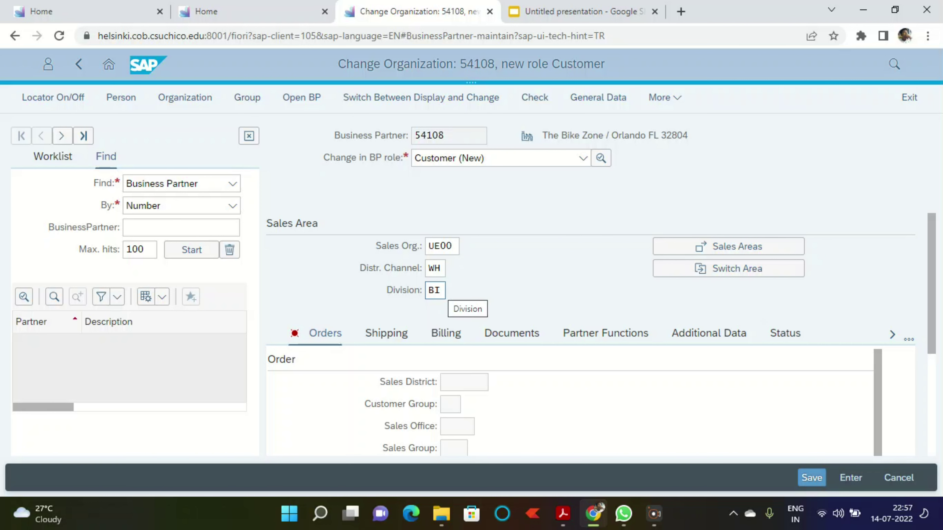
scroll(590, 298, "down", 3)
scroll(591, 297, "up", 3)
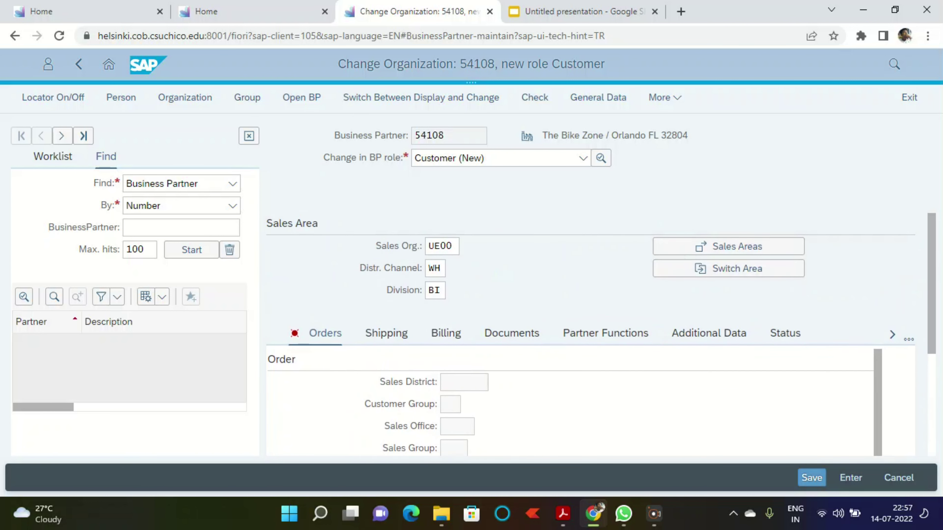
scroll(571, 401, "down", 3)
scroll(571, 401, "up", 3)
Step: Confirm the sales area and enter sales district US0003
key("Return")
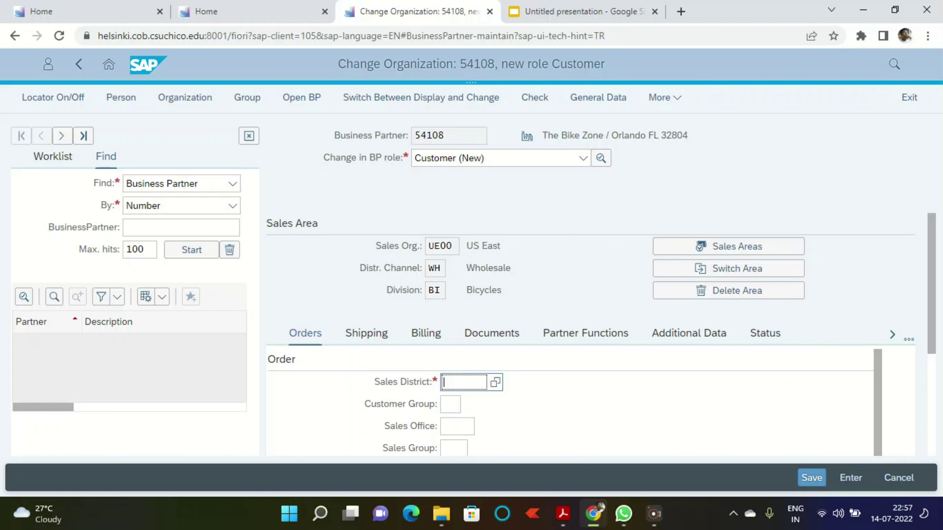
type("US0003")
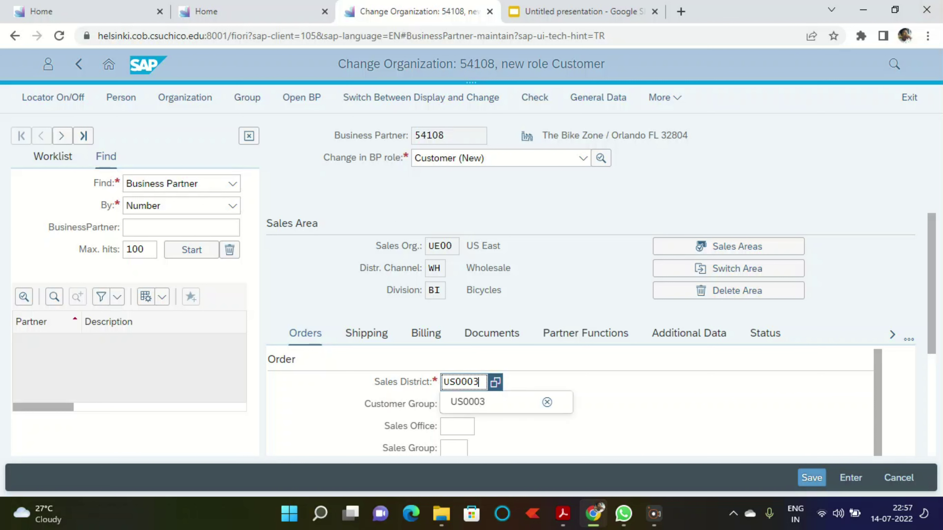
key("Return")
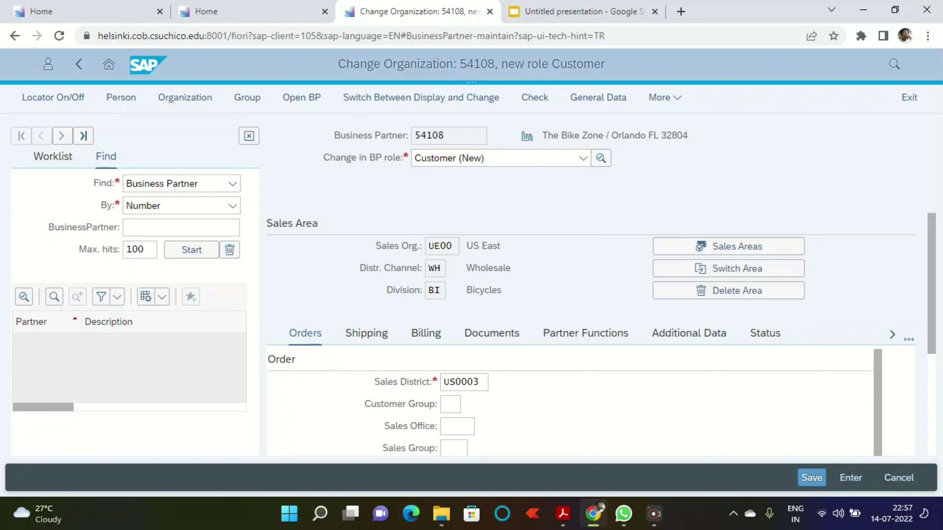
scroll(572, 401, "down", 10)
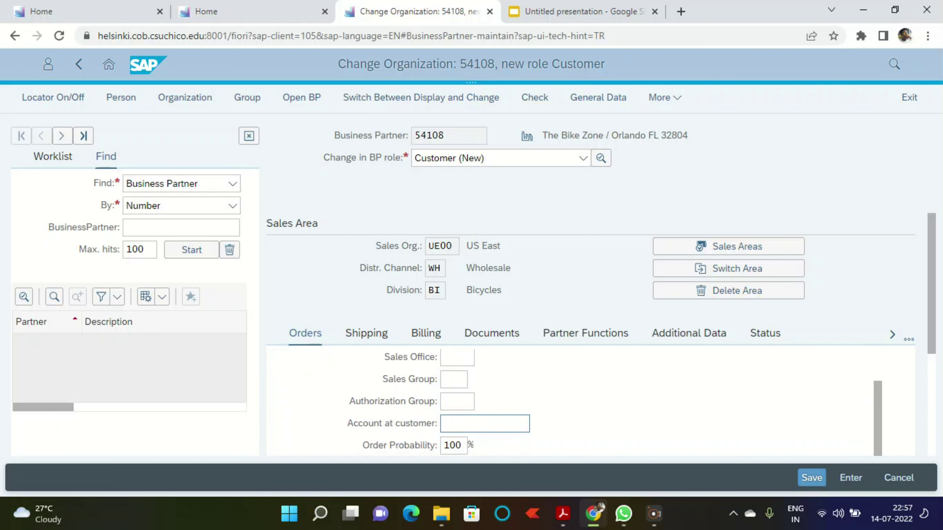
scroll(572, 401, "down", 5)
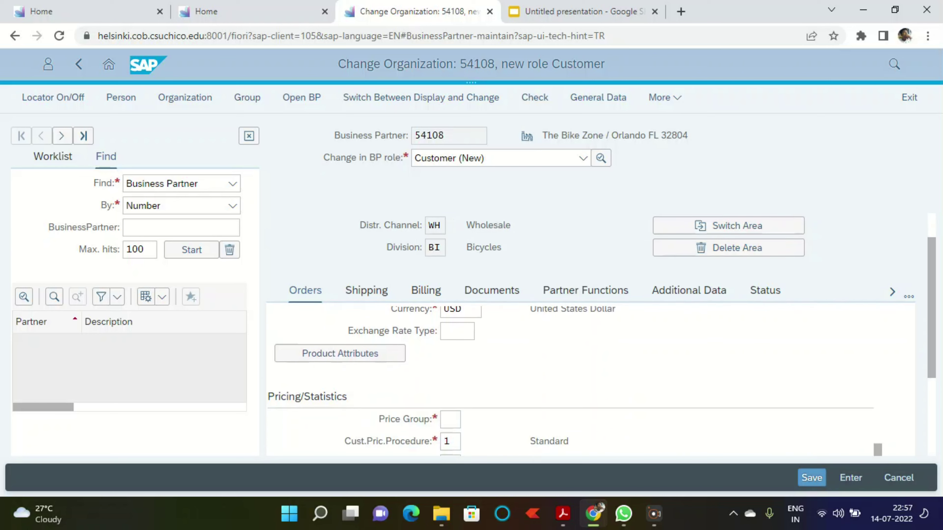
Step: Set Price Group to 01 and bring up the sales area's Shipping data
left_click(451, 285)
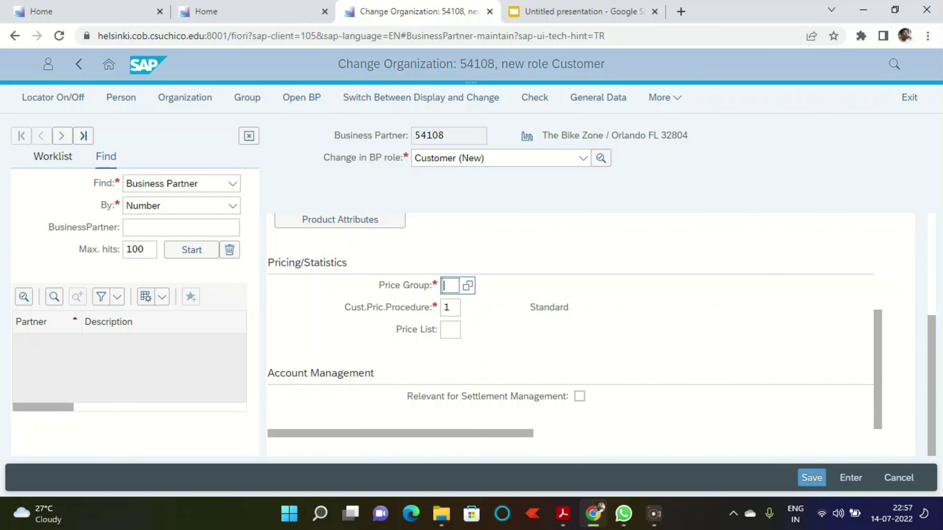
type("01")
key("Return")
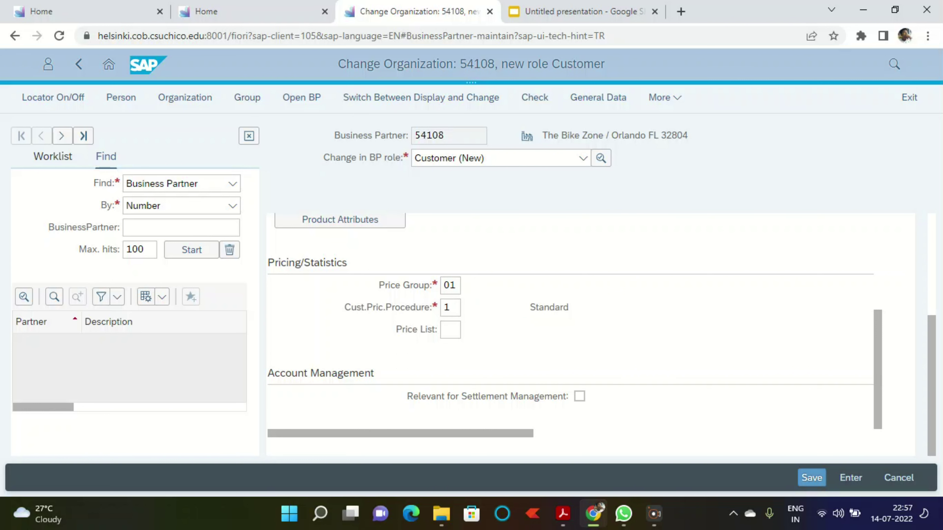
scroll(576, 321, "up", 8)
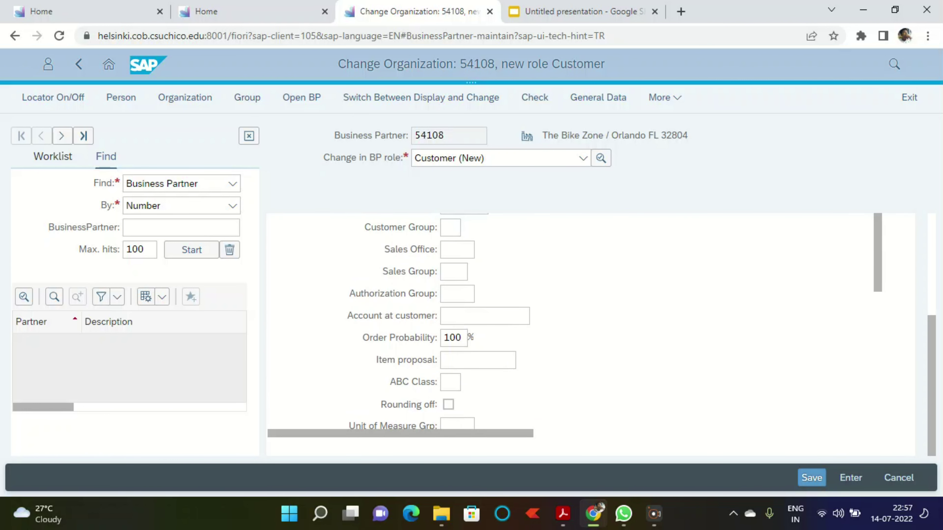
scroll(575, 322, "up", 5)
left_click(385, 335)
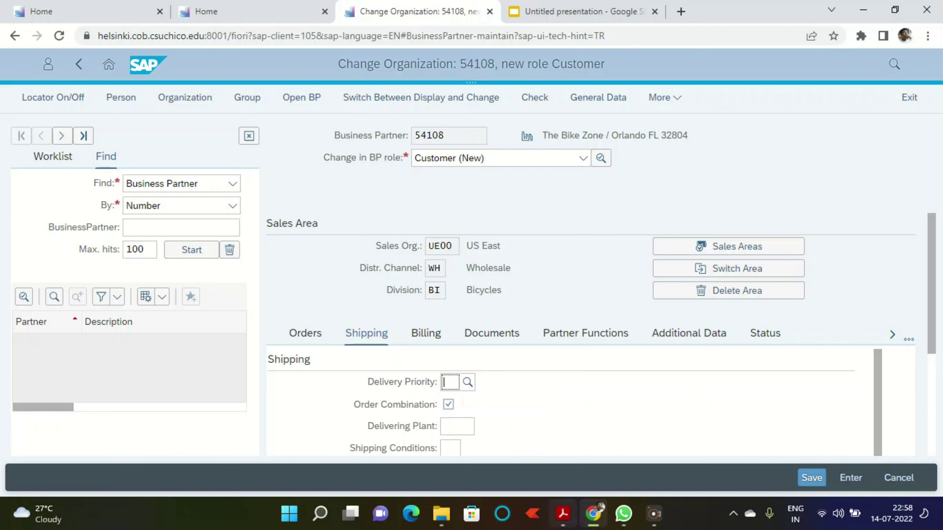
Step: Look up the delivery priority in the case-study PDF and enter 02
left_click(654, 514)
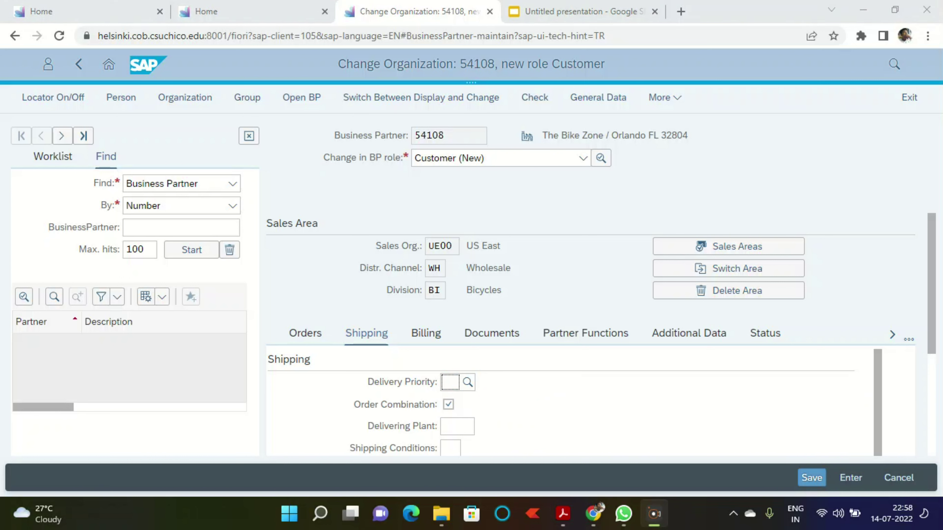
scroll(572, 402, "down", 3)
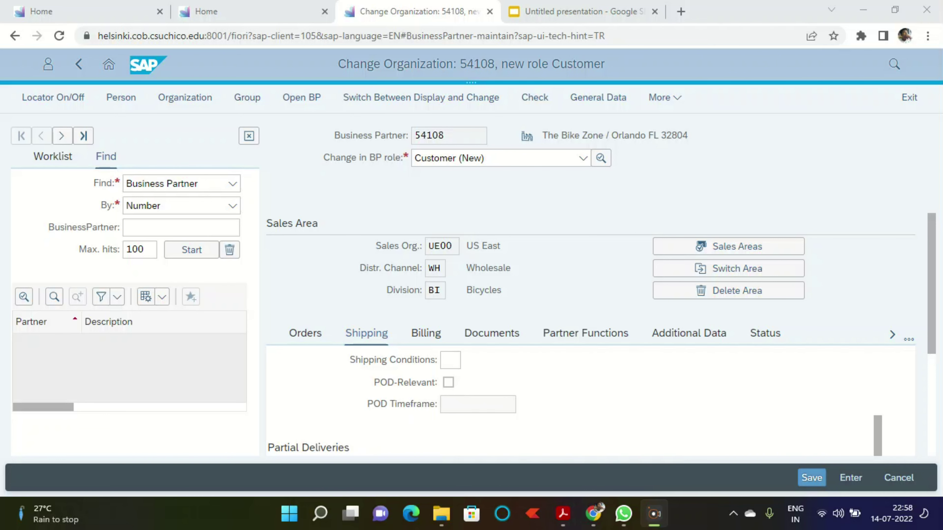
left_click(563, 514)
scroll(415, 292, "down", 10)
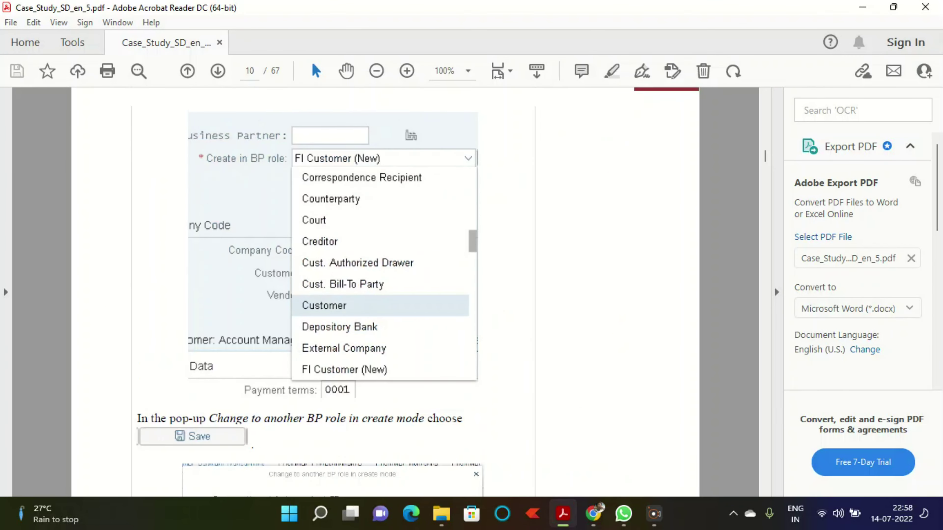
scroll(415, 292, "down", 15)
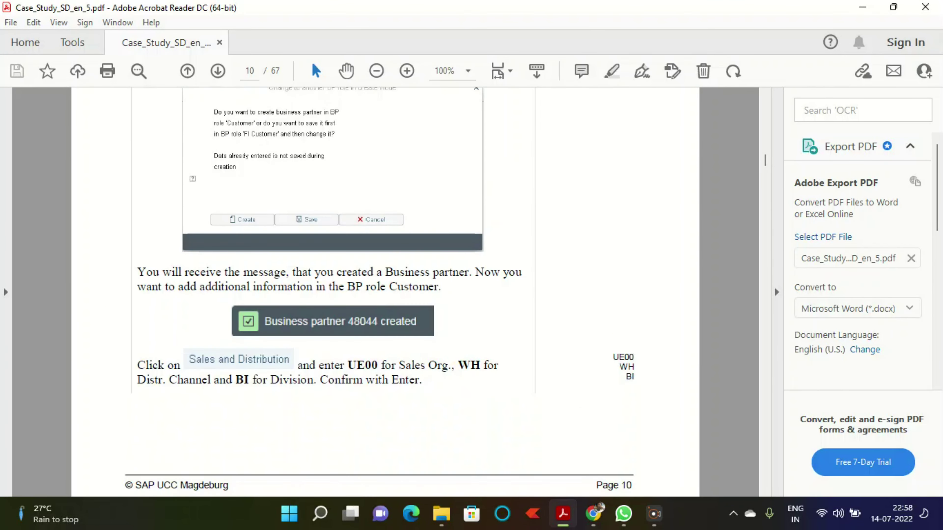
scroll(775, 286, "down", 8)
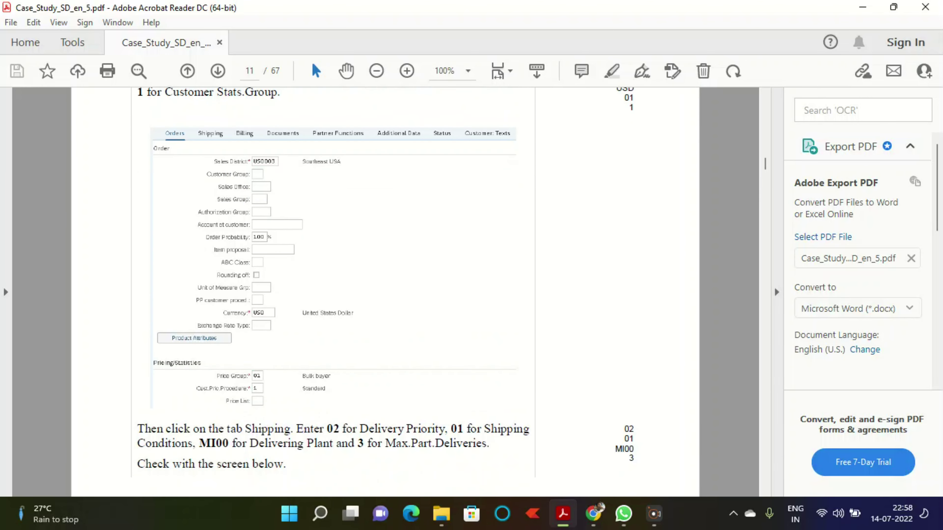
left_click_drag(333, 374, 342, 375)
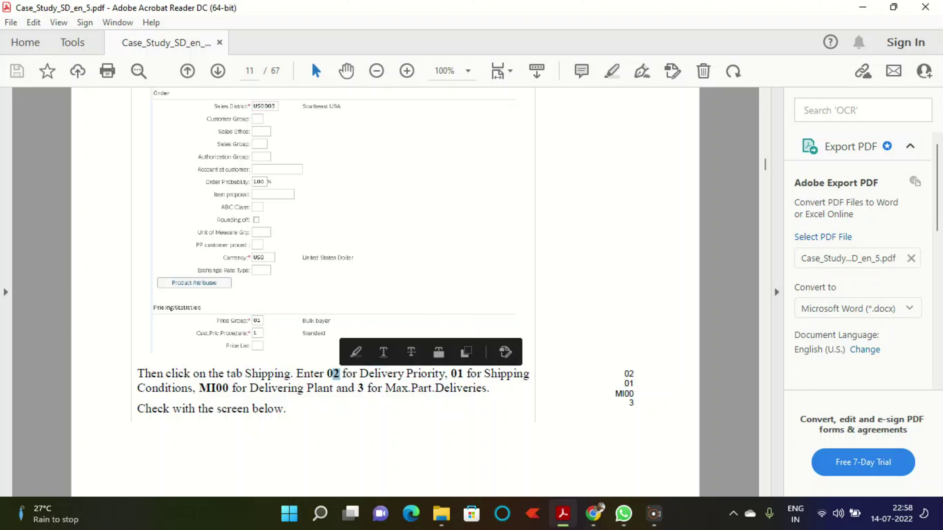
left_click(593, 514)
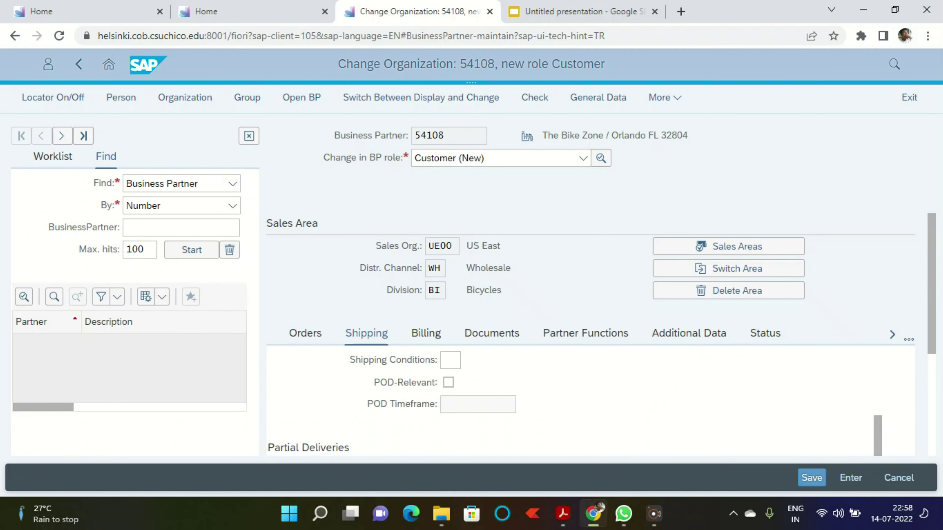
scroll(450, 362, "up", 2)
left_click(450, 382)
type("02")
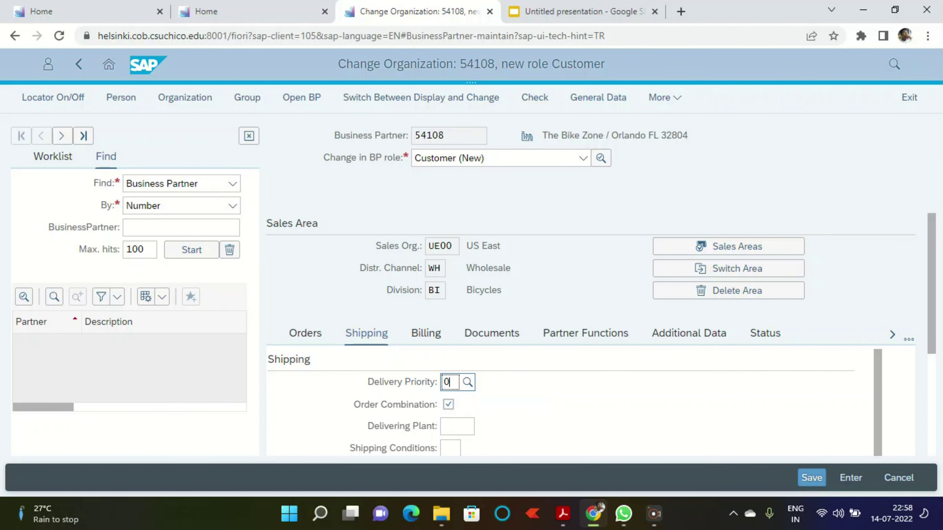
Step: Recheck the PDF and enter shipping conditions 01
left_click(654, 514)
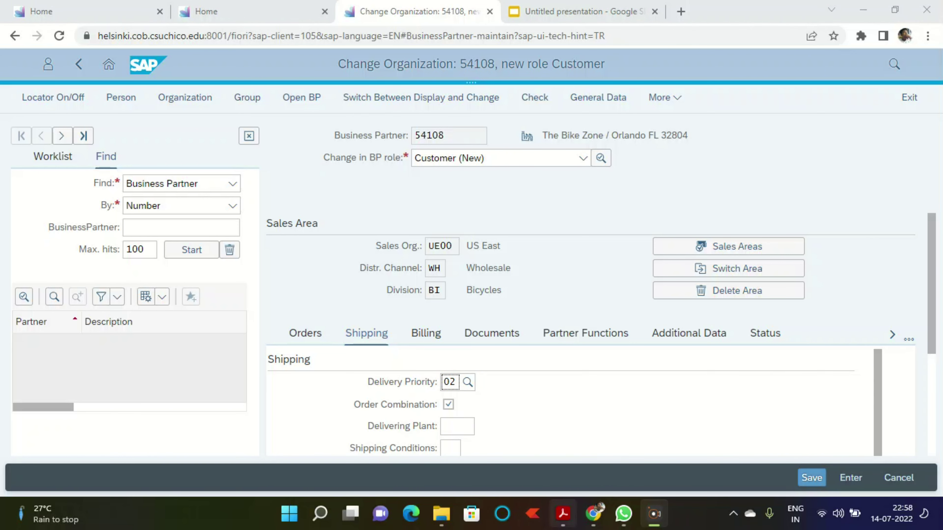
left_click(563, 514)
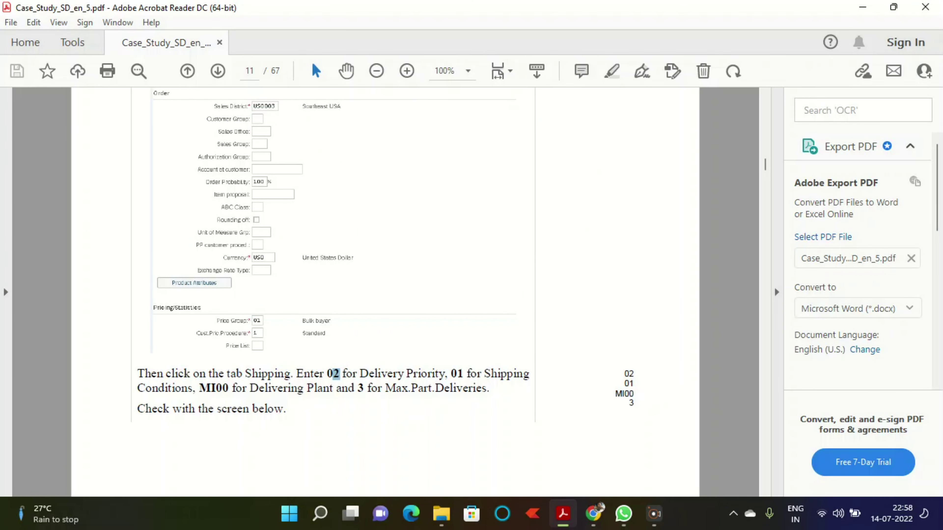
left_click(593, 513)
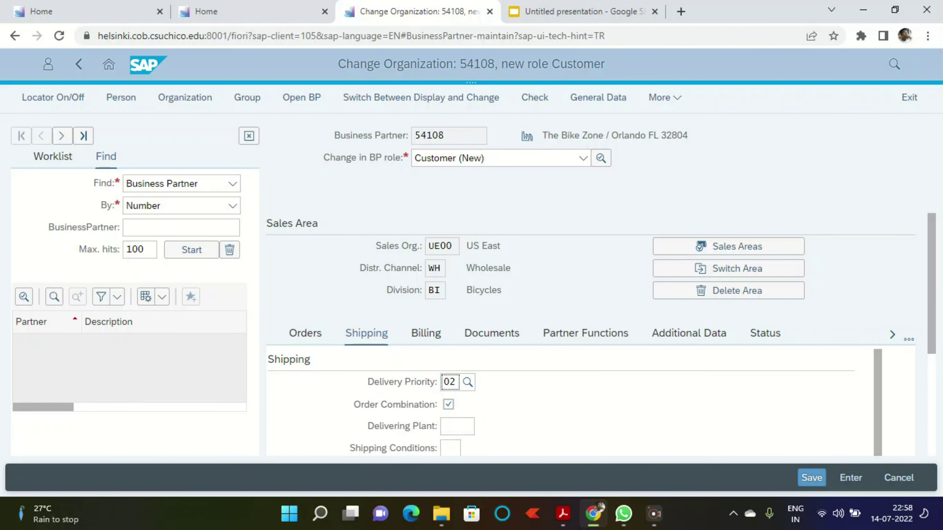
scroll(572, 402, "down", 2)
scroll(572, 401, "up", 2)
left_click(450, 429)
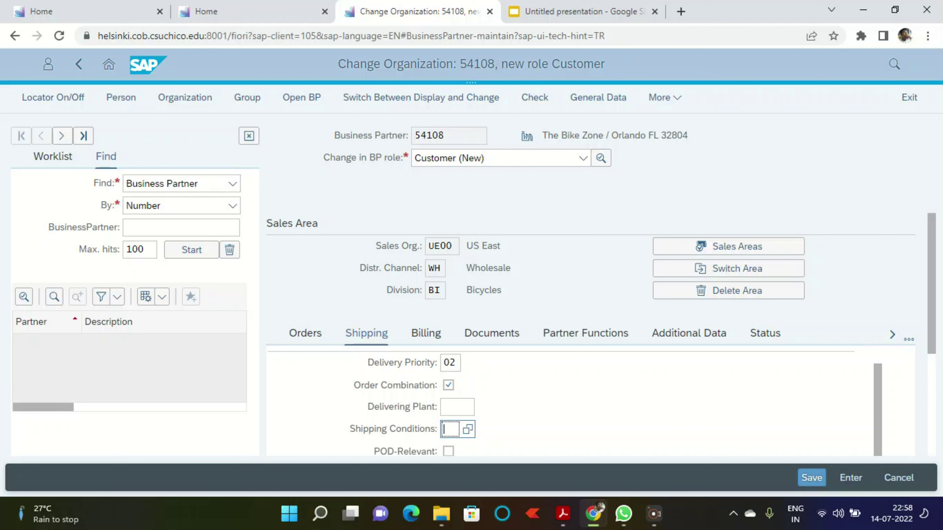
type("01")
Step: Enter delivering plant MI00 as listed in the case-study PDF
left_click(563, 514)
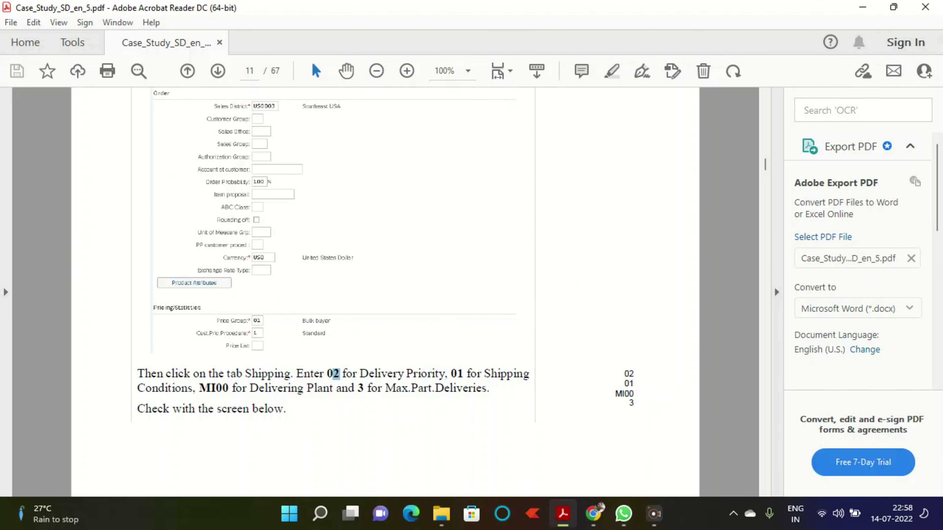
left_click(654, 514)
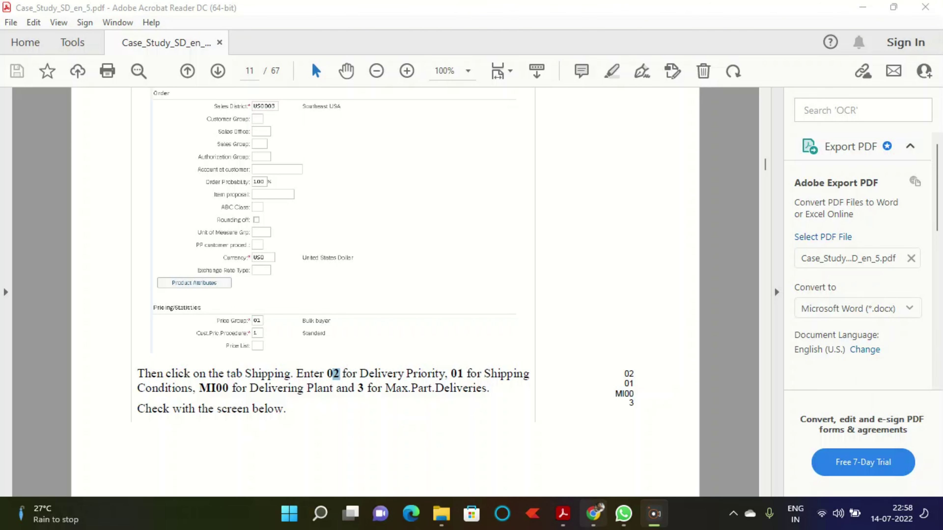
left_click(594, 514)
left_click(458, 407)
type("mi00")
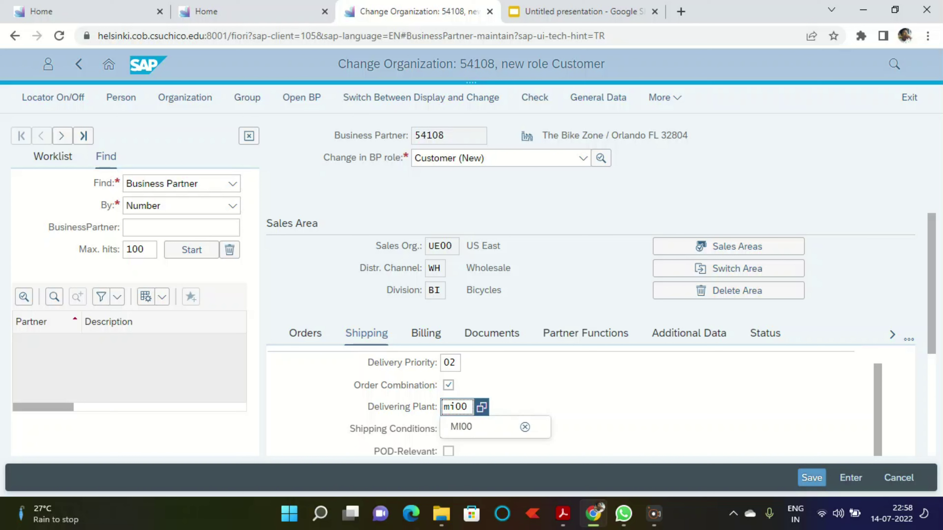
Step: Compare the entered values against the PDF and return to the Shipping data
left_click(426, 334)
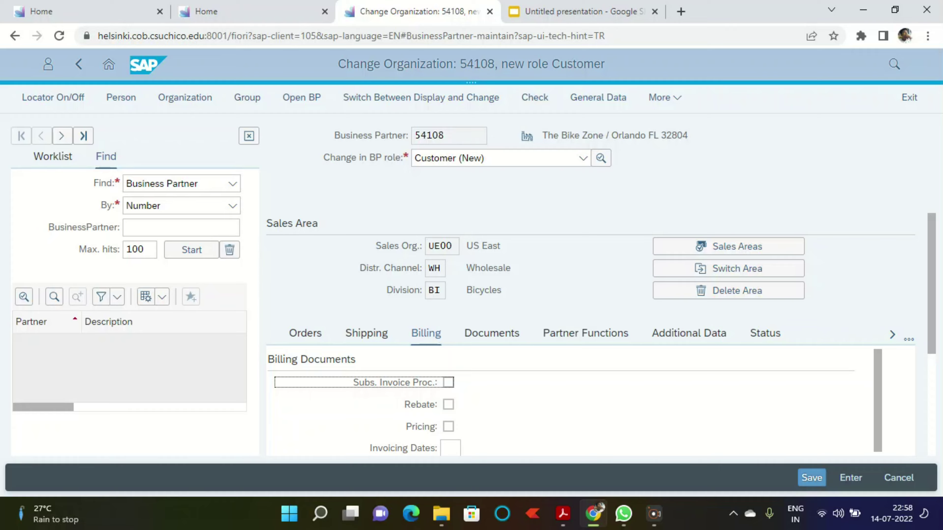
key("alt+Tab")
scroll(385, 293, "down", 10)
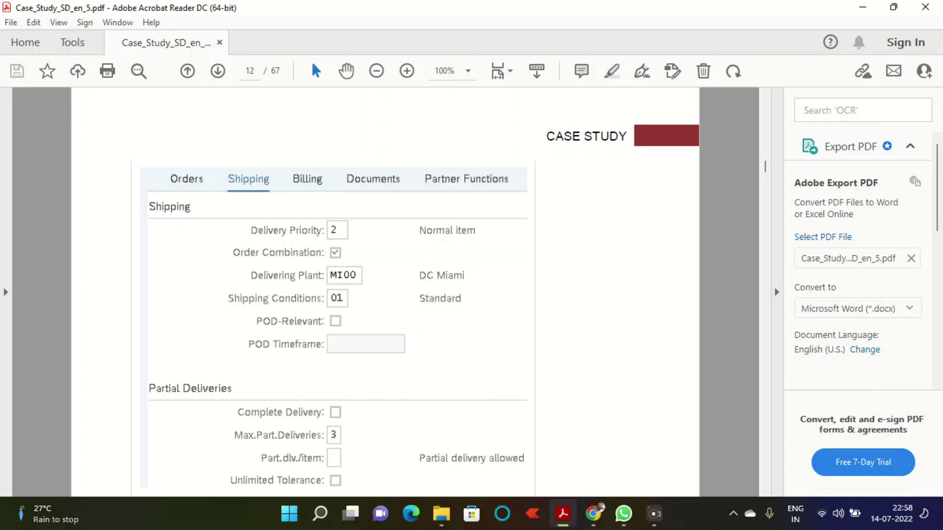
key("alt+Tab")
left_click(367, 333)
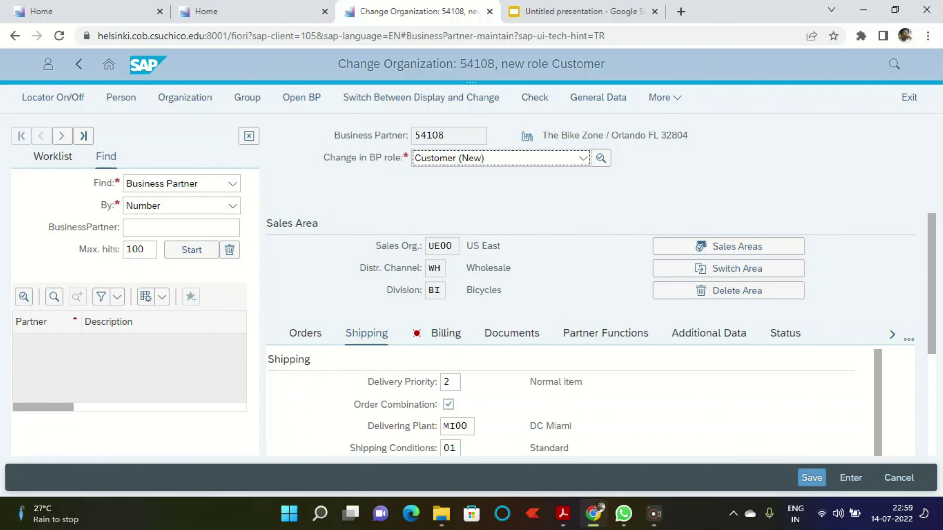
Step: Set maximum partial deliveries to 3
scroll(572, 335, "down", 5)
scroll(572, 334, "down", 1)
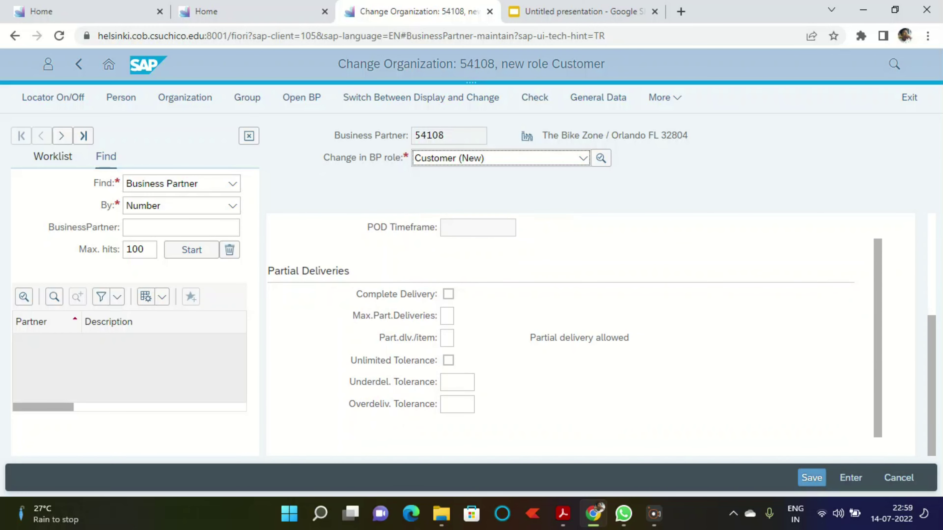
scroll(572, 334, "up", 2)
scroll(572, 335, "down", 2)
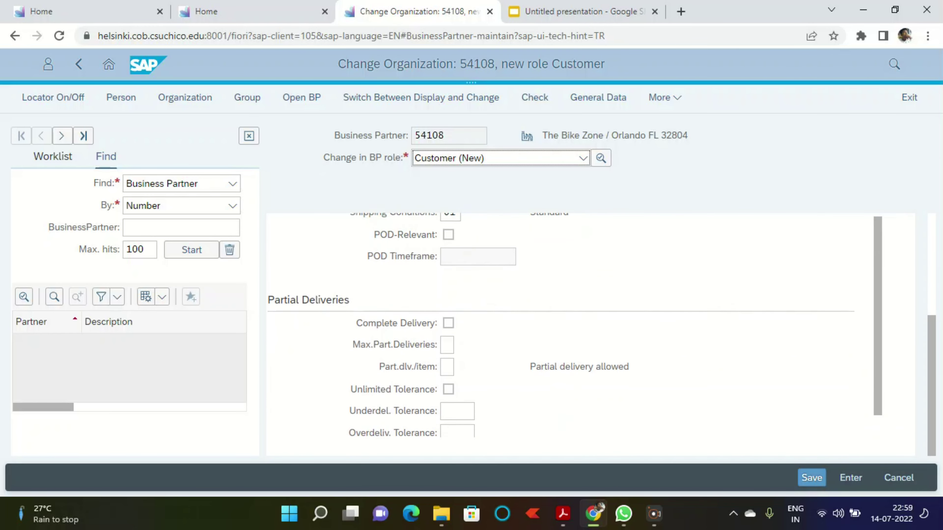
left_click(447, 316)
type("3")
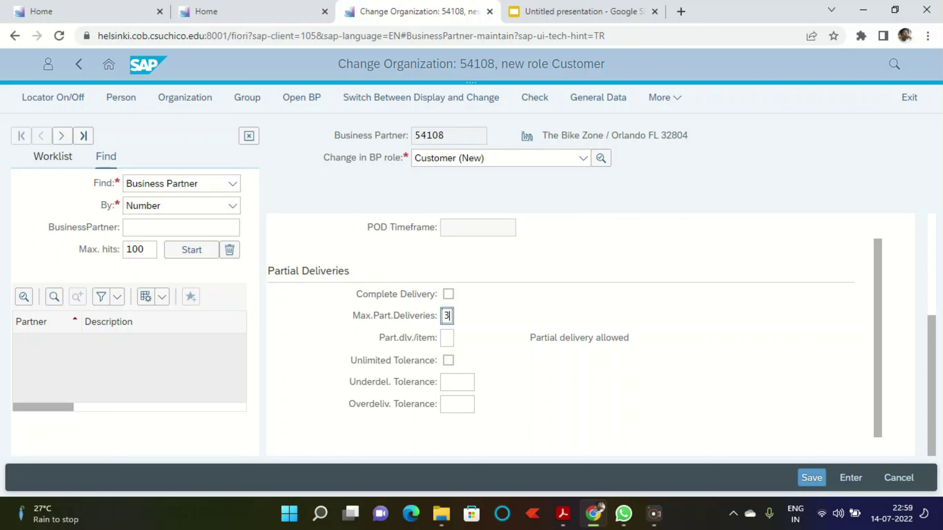
scroll(572, 334, "up", 1)
scroll(572, 335, "up", 1)
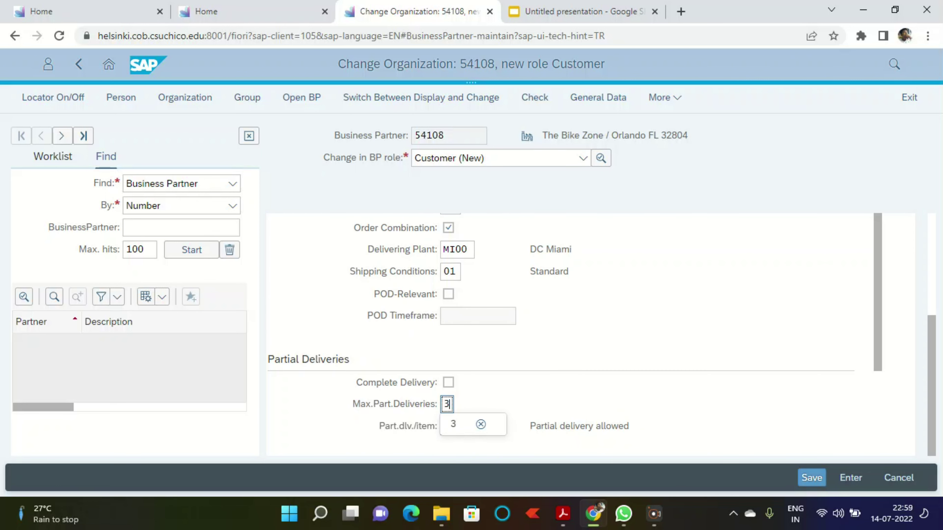
scroll(572, 334, "up", 5)
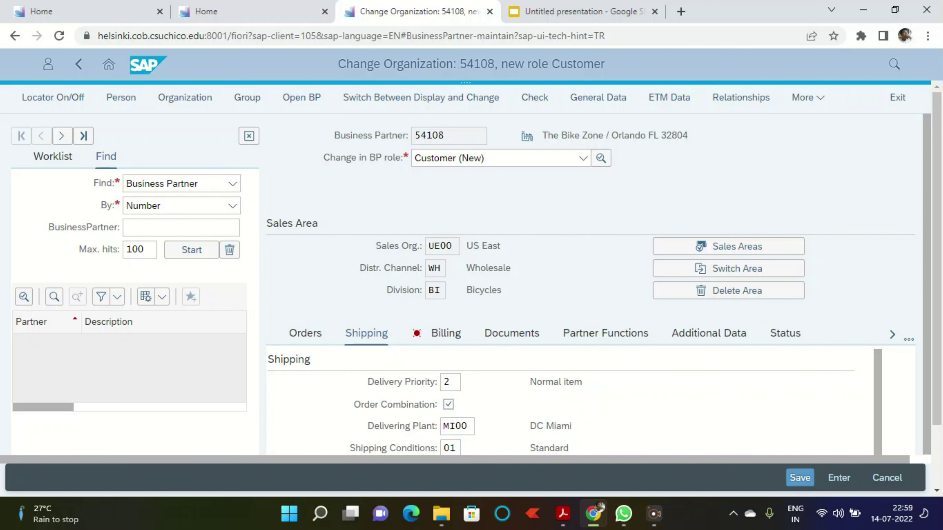
scroll(572, 335, "up", 4)
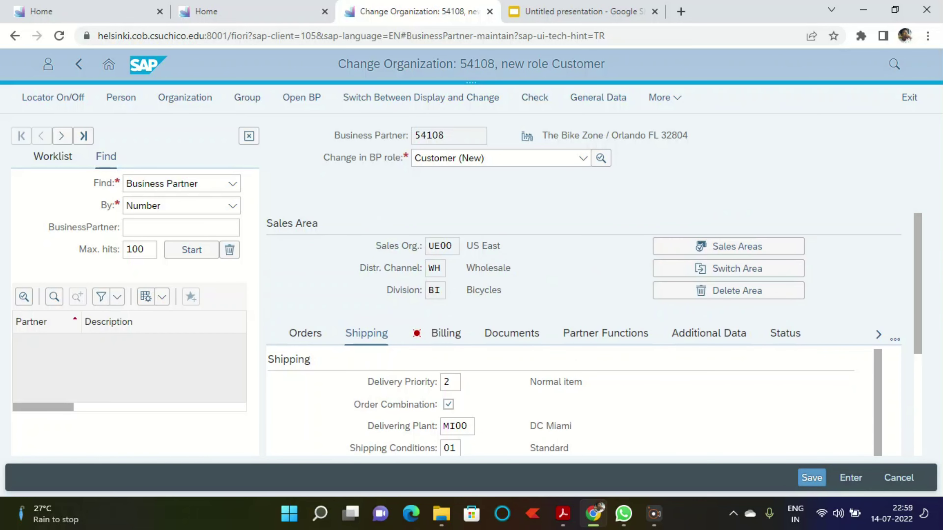
Step: Open the Billing data and copy the Incoterms value FOB from the case-study PDF
left_click(459, 335)
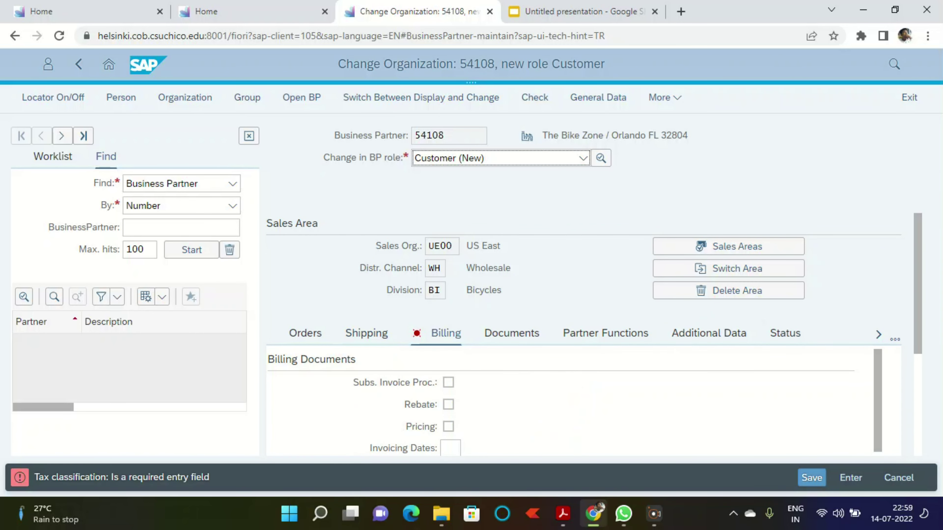
left_click(563, 514)
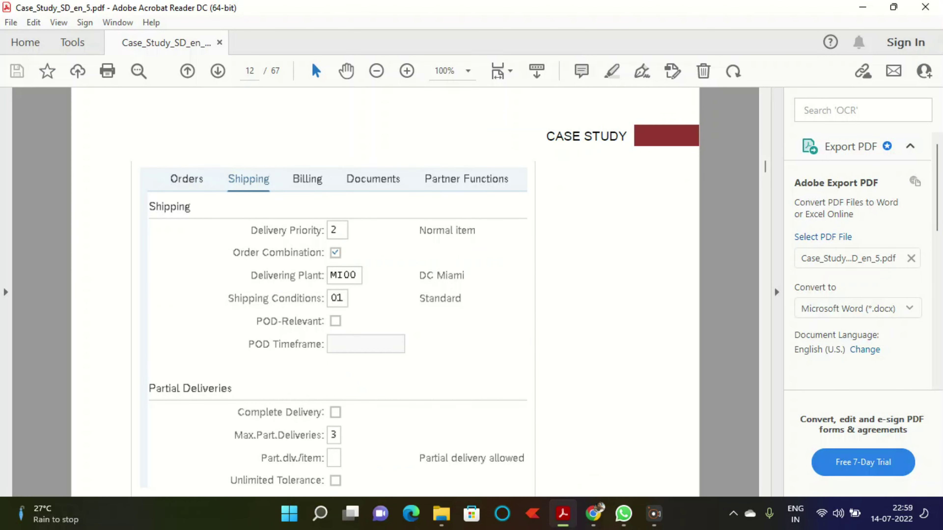
scroll(385, 292, "down", 3)
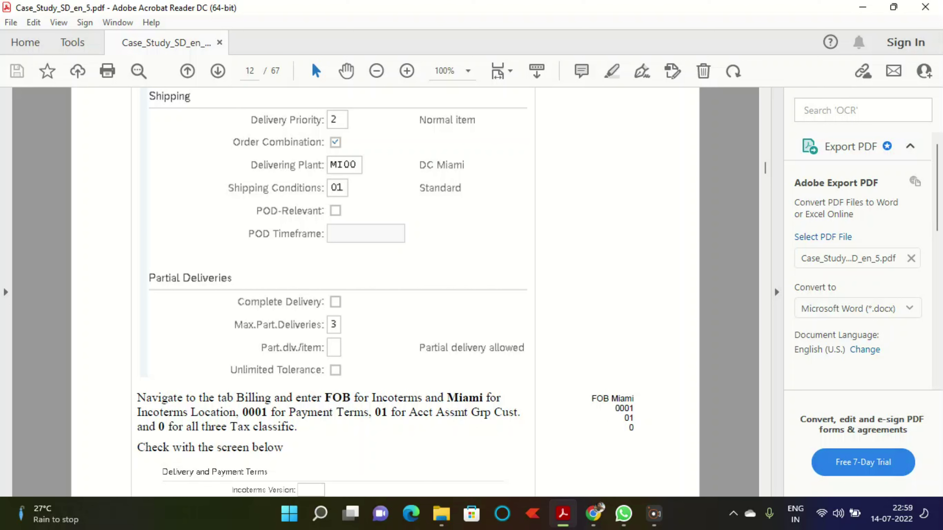
left_click_drag(324, 398, 351, 399)
key("ctrl+c")
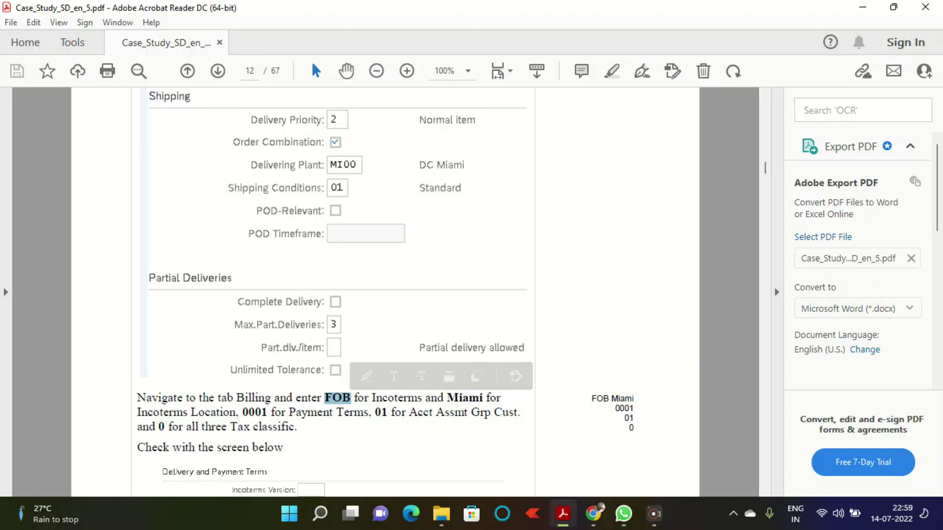
key("alt+Tab")
scroll(583, 401, "down", 2)
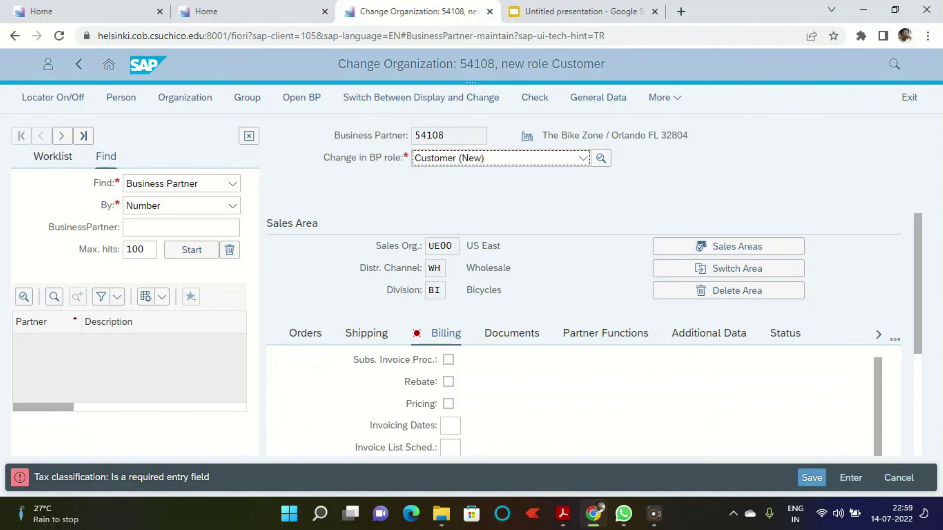
scroll(454, 421, "down", 2)
Step: Enter Incoterms FOB with location Miami
left_click(453, 421)
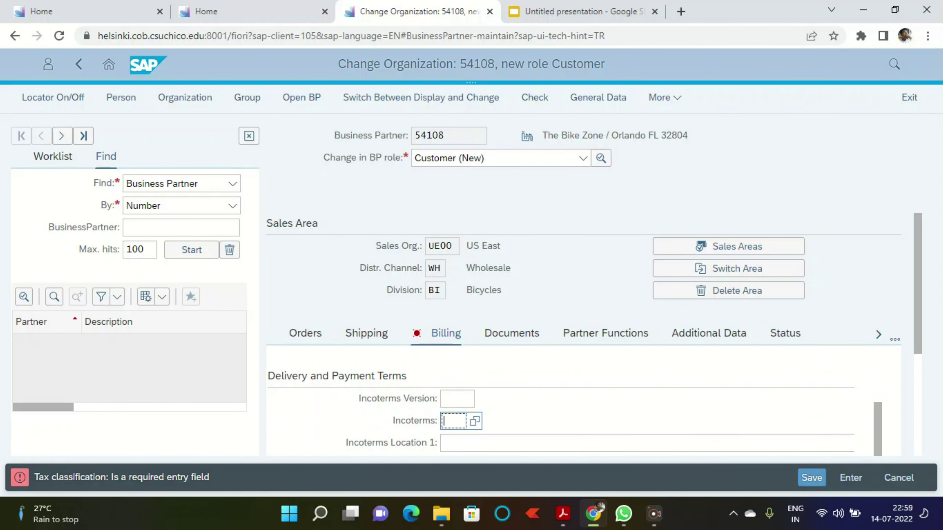
key("ctrl+v")
key("Tab")
type("Wi")
key("BackSpace")
key("BackSpace")
type("M")
key("BackSpace")
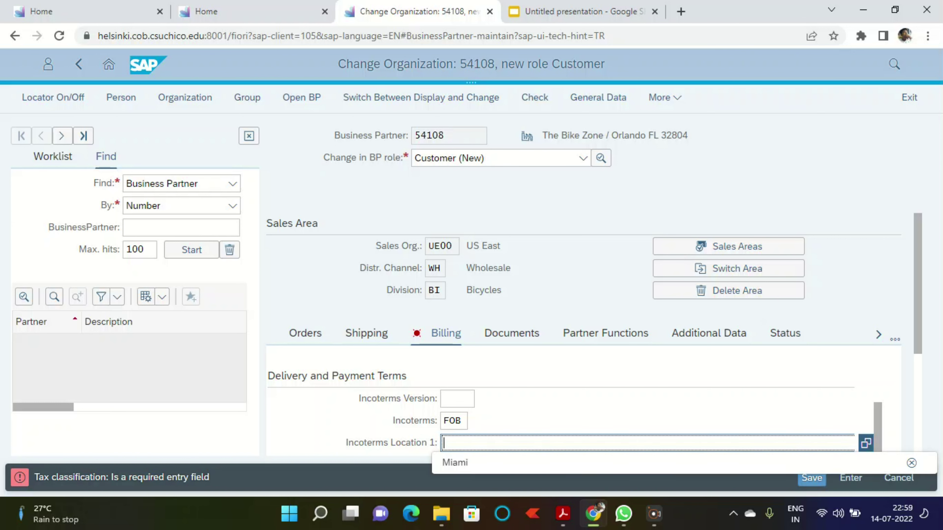
type("M")
key("Down")
key("Return")
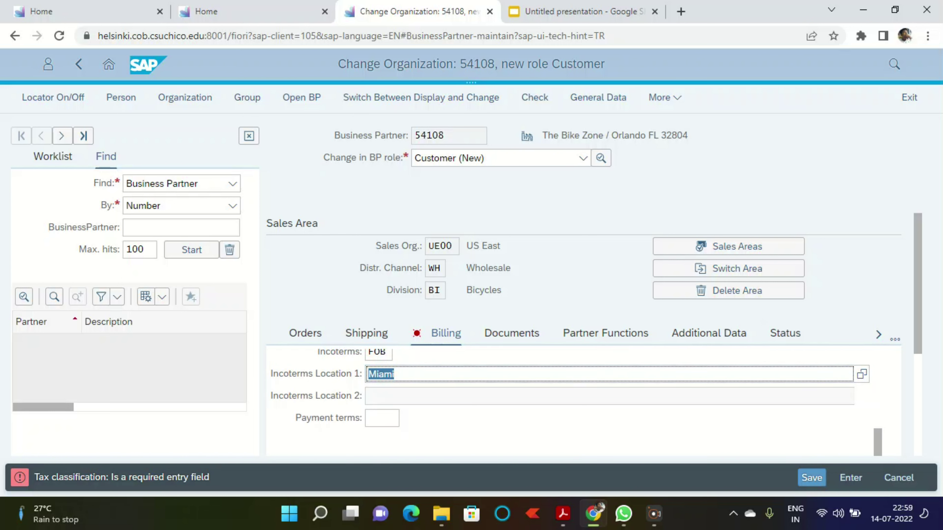
Step: Check the PDF and set account assignment group 01
scroll(560, 401, "down", 5)
scroll(561, 401, "up", 2)
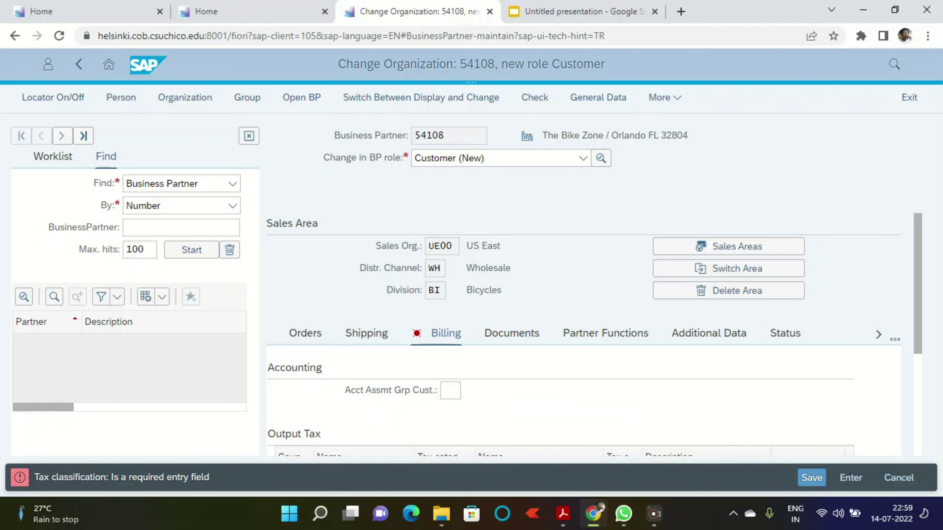
left_click(563, 514)
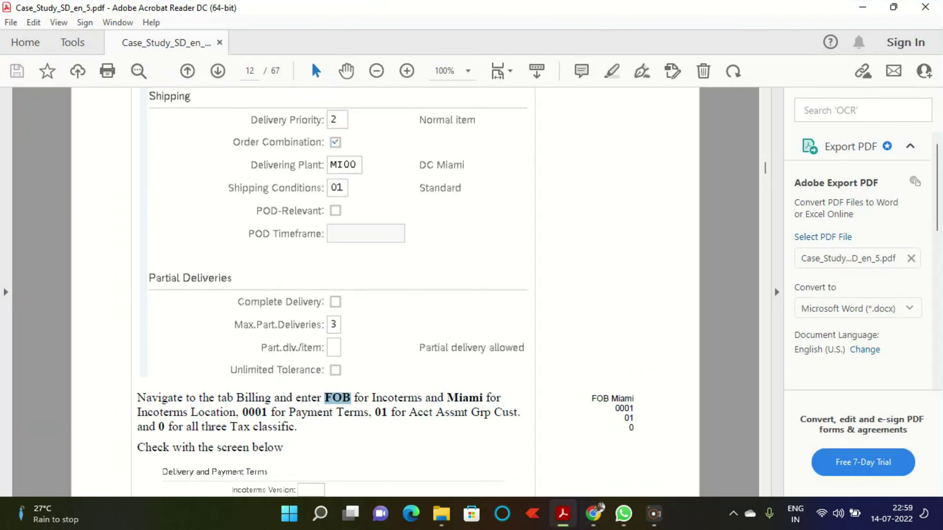
scroll(423, 315, "down", 1)
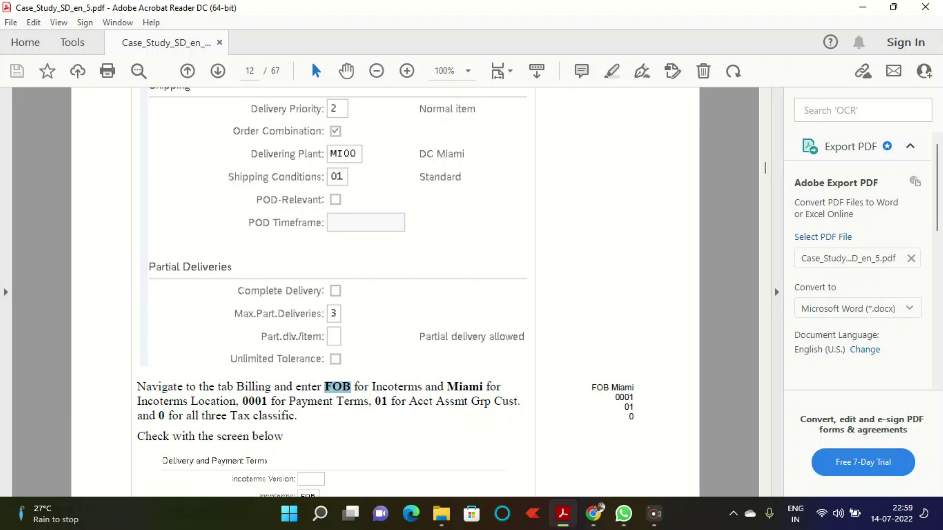
key("alt+Tab")
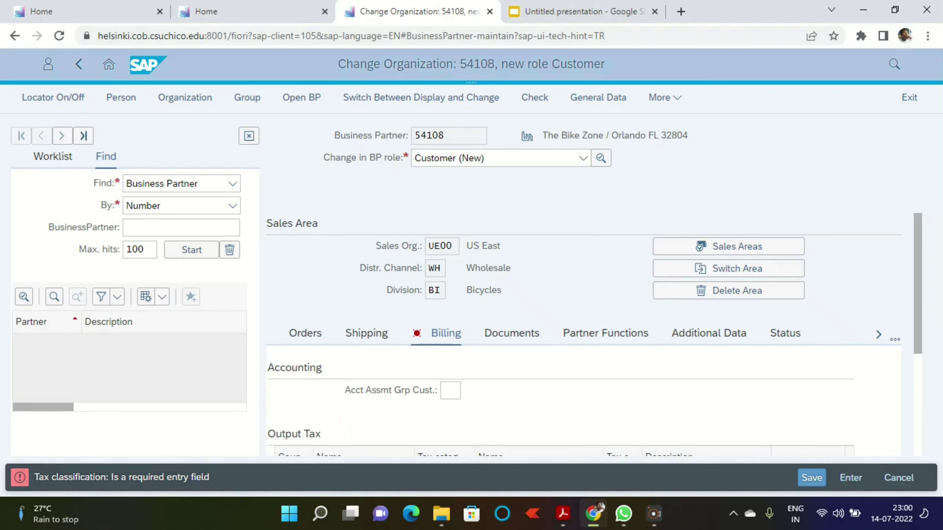
left_click(450, 390)
type("01")
left_click(450, 391)
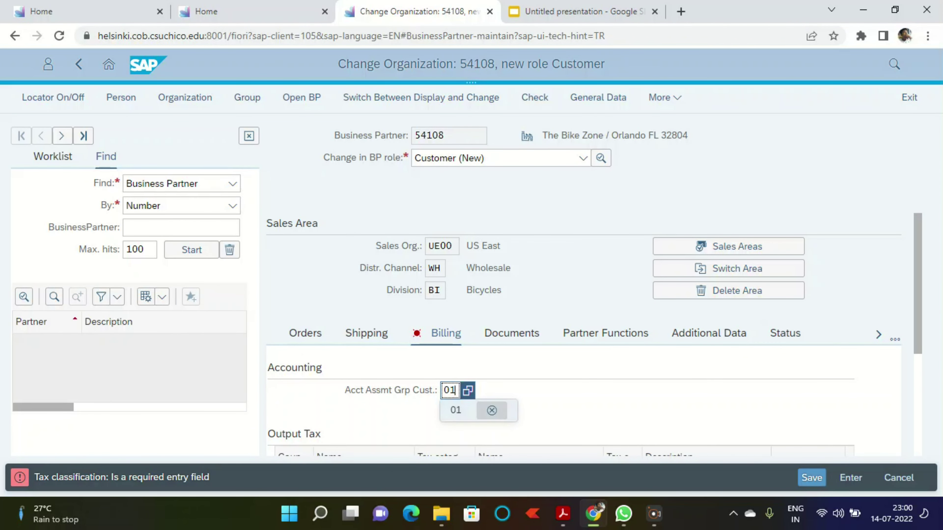
Step: Set payment terms to 0001
scroll(379, 421, "up", 4)
scroll(378, 421, "down", 2)
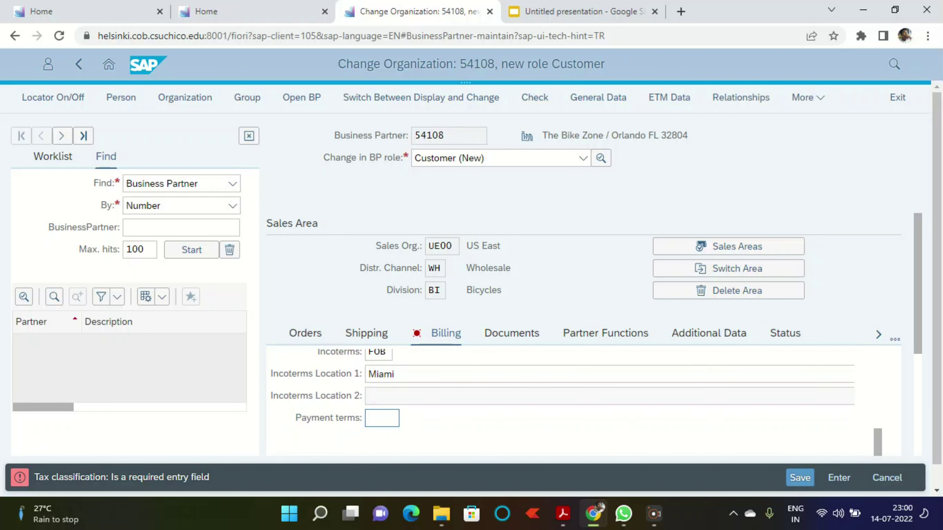
left_click(382, 419)
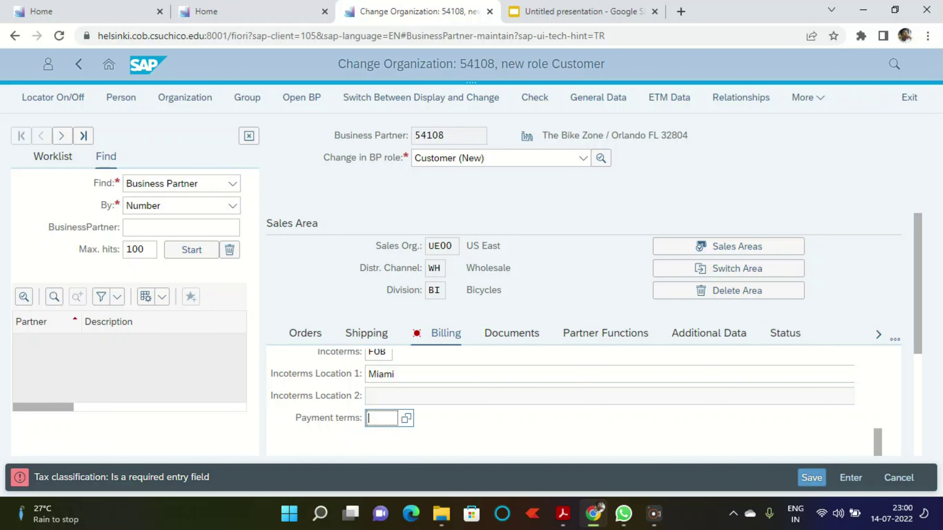
type("0001")
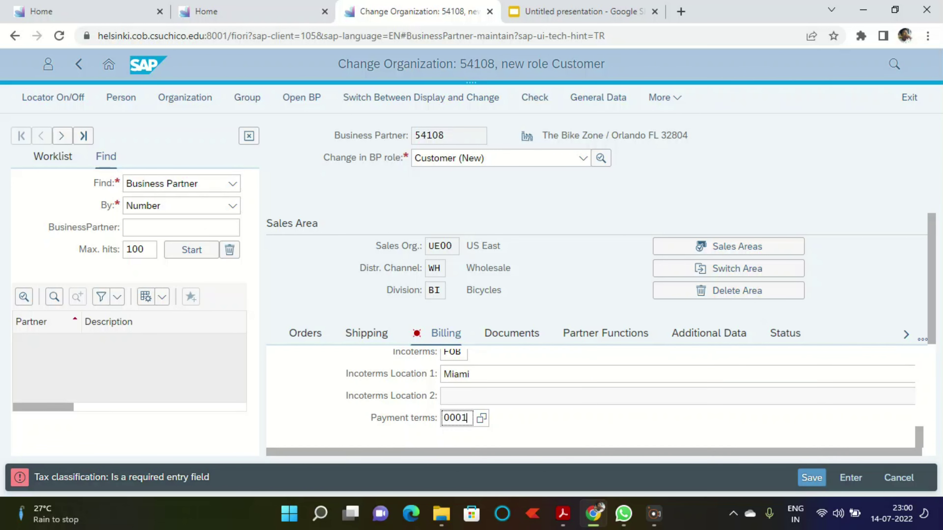
scroll(590, 401, "down", 4)
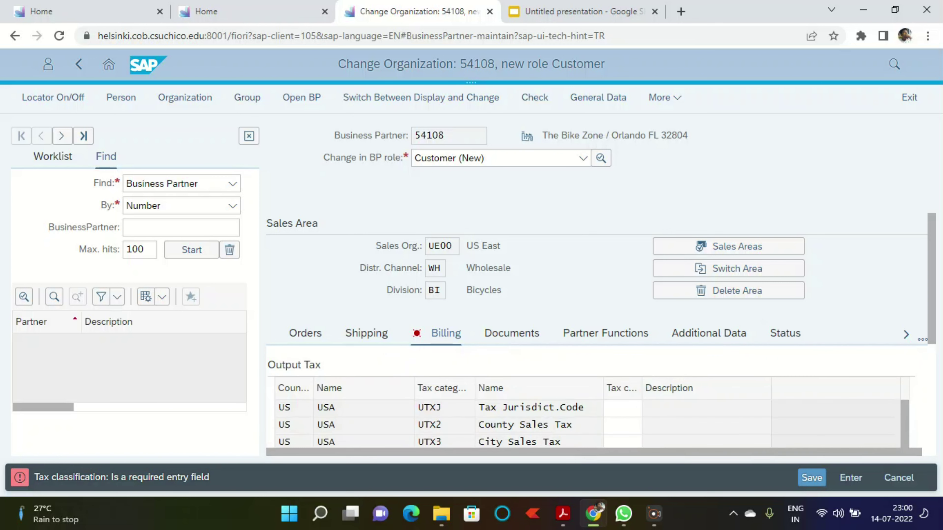
scroll(590, 396, "down", 1)
Step: Set tax classification 0 for UTXJ, UTX2 and UTX3, then validate against the PDF
left_click(623, 394)
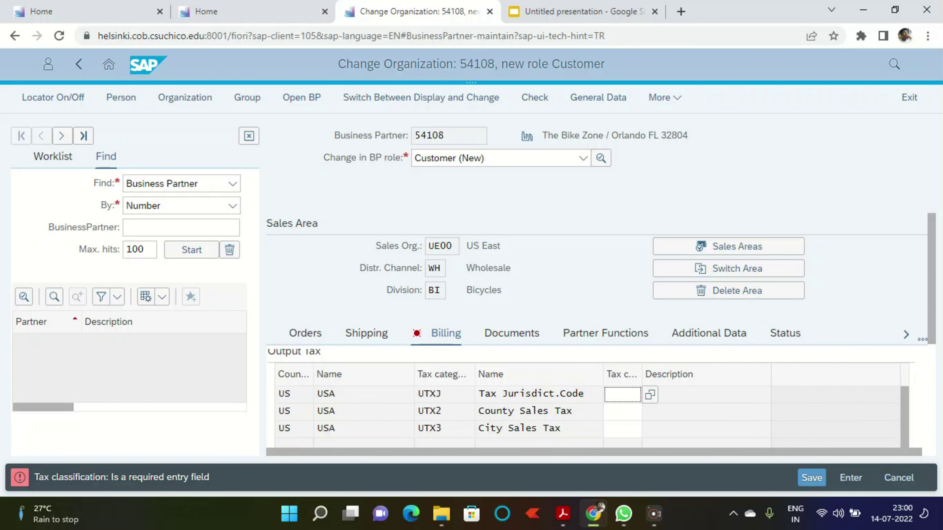
type("0")
key("Down")
type("0")
key("Down")
type("0")
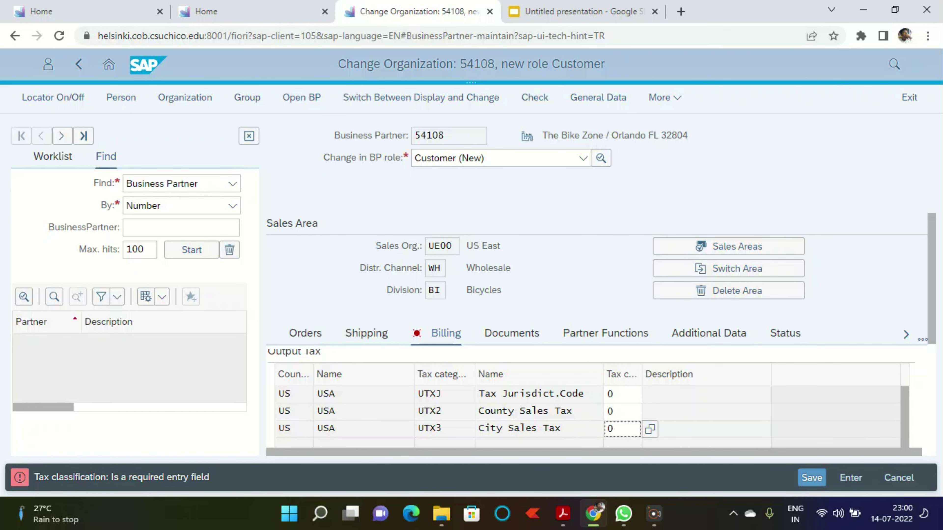
key("Return")
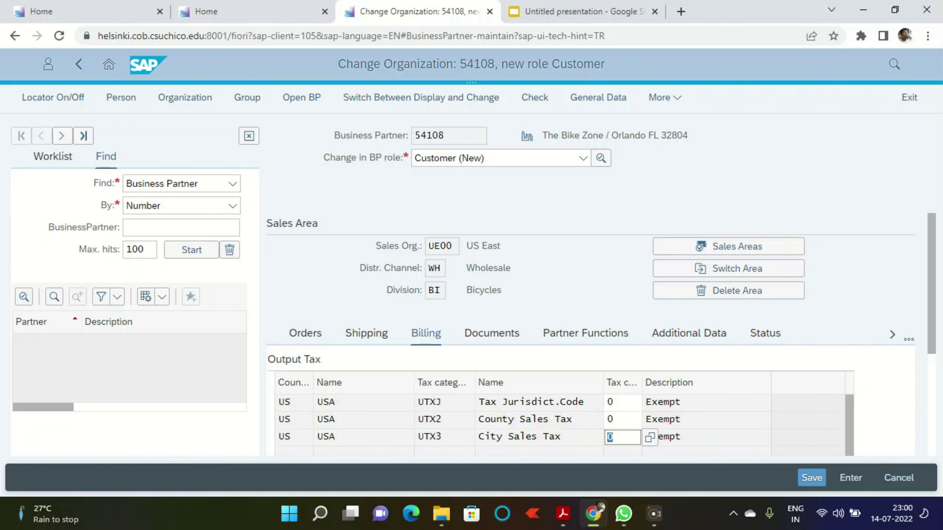
left_click(563, 513)
scroll(775, 286, "down", 4)
scroll(385, 293, "down", 10)
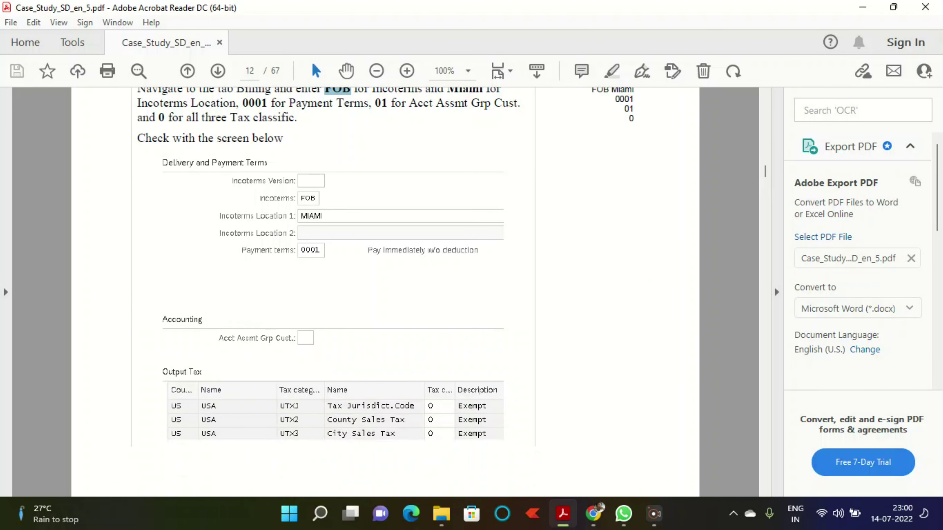
Step: Review the PDF's Output Tax screenshot and page 13 save instructions, then return to SAP
scroll(386, 293, "down", 2)
scroll(385, 293, "up", 3)
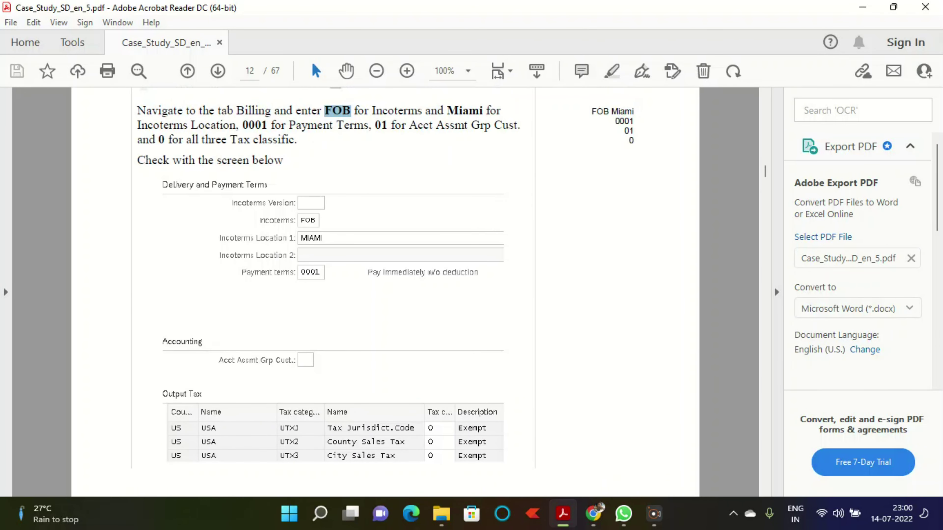
scroll(385, 294, "down", 15)
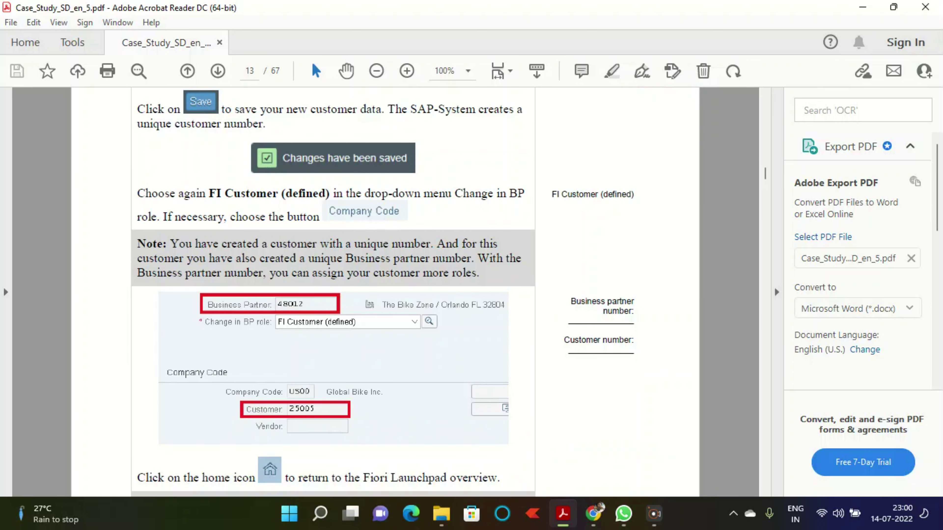
key("alt+Tab")
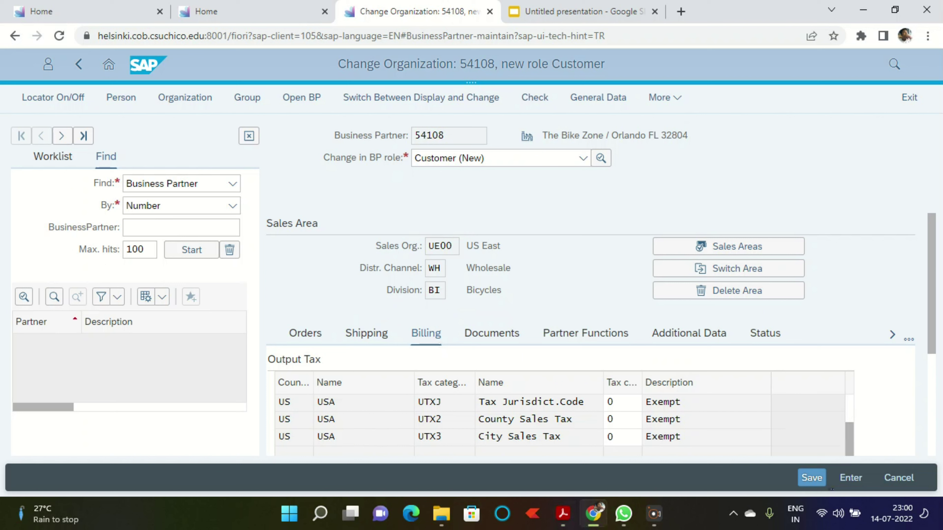
Step: Save the customer data, switch to the FI Customer (defined) role, and head to the launchpad home
scroll(564, 420, "down", 1)
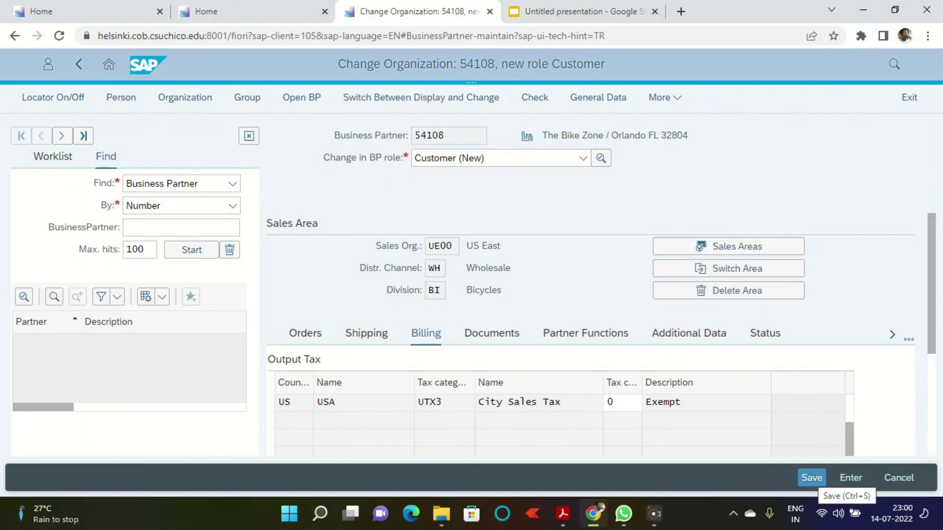
left_click(812, 479)
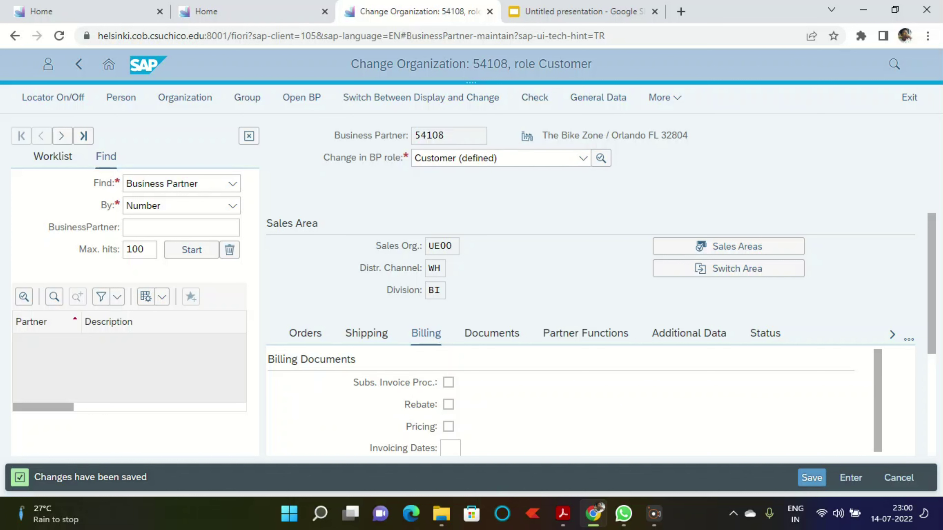
left_click(583, 159)
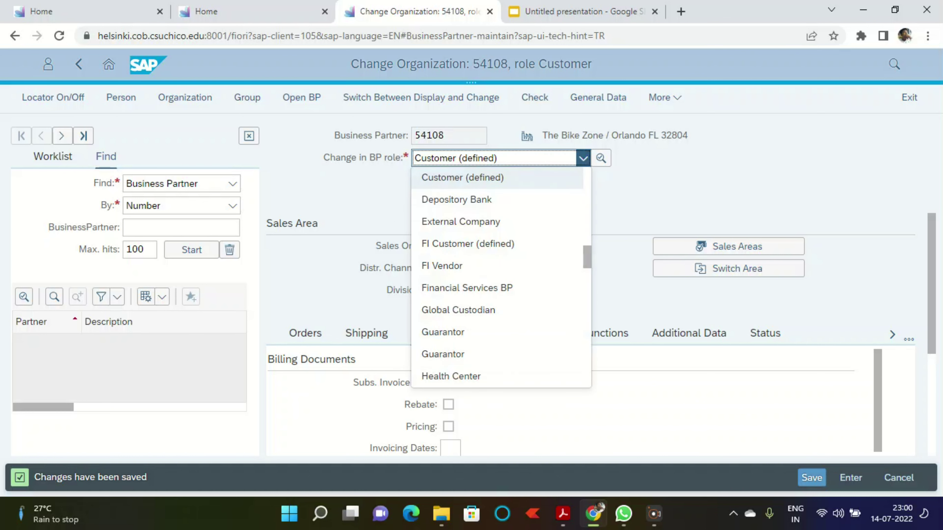
left_click(468, 243)
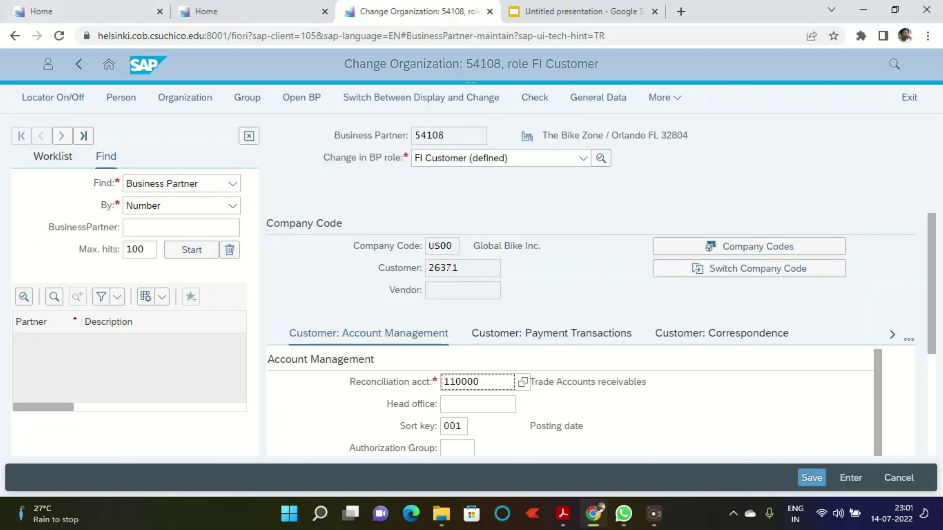
left_click(108, 64)
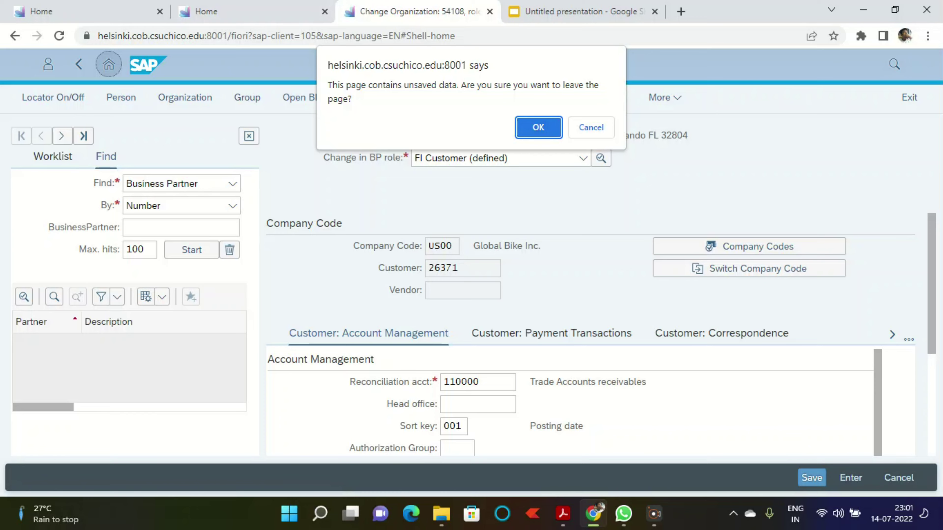
Step: Leave the unsaved FI Customer page and open the business partner maintenance app
key("Return")
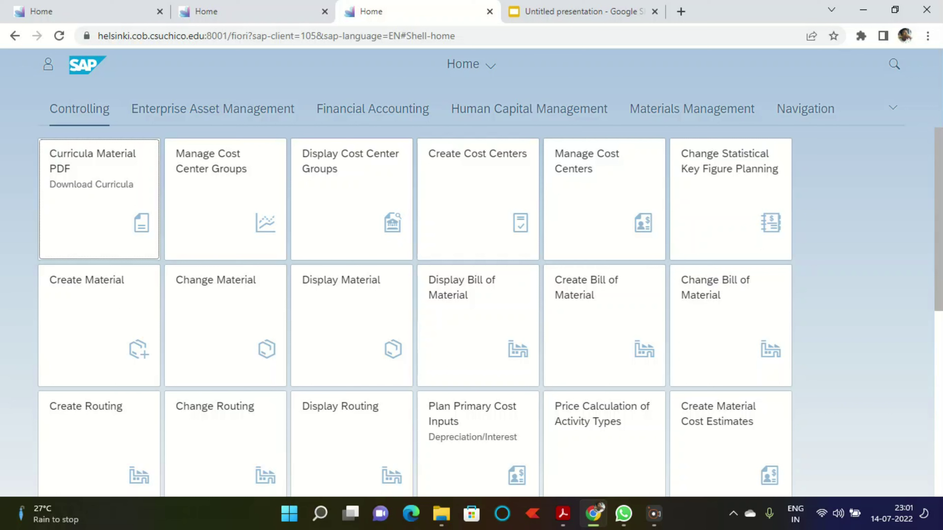
left_click(237, 11)
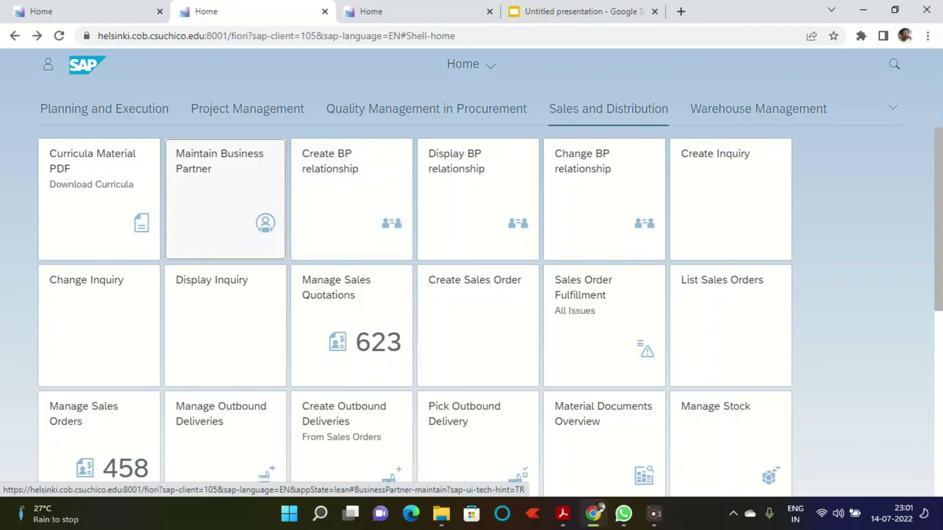
left_click(226, 200)
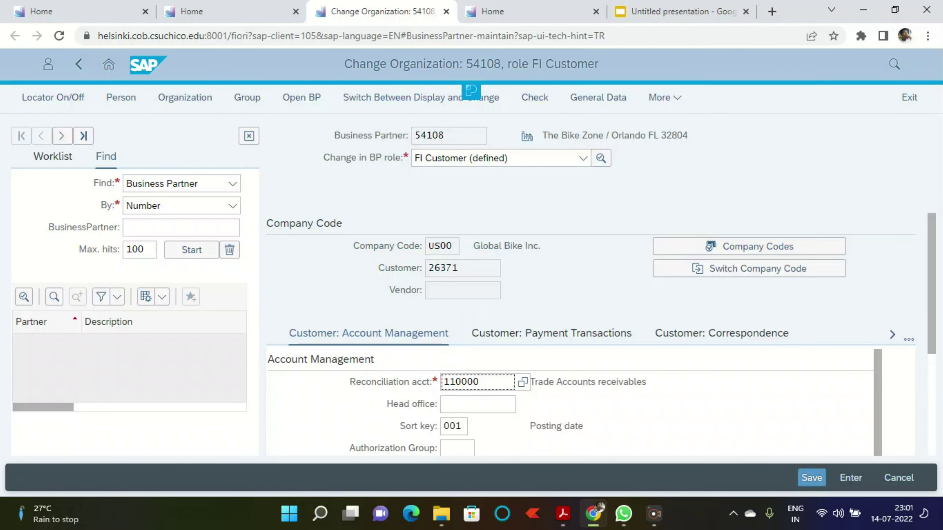
Step: Start a new person and choose Contact Person as its role
left_click(121, 97)
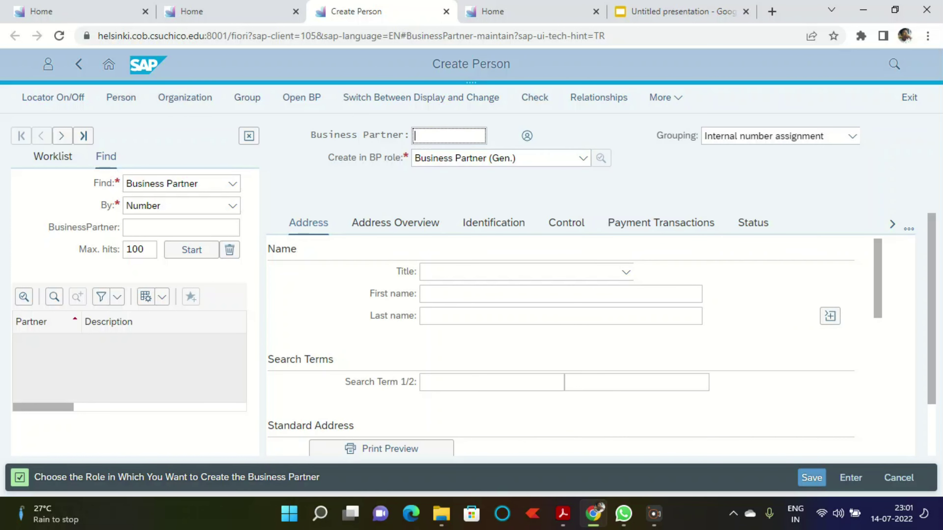
left_click(499, 157)
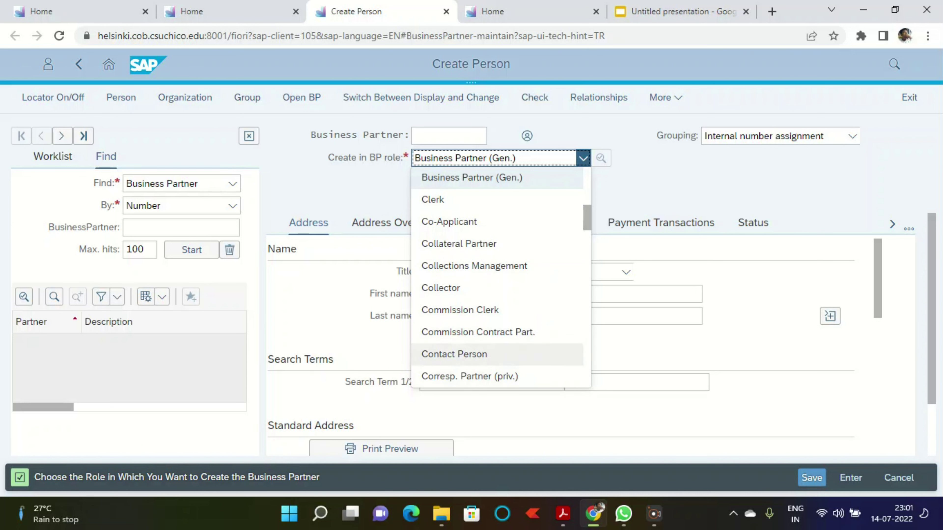
left_click(455, 354)
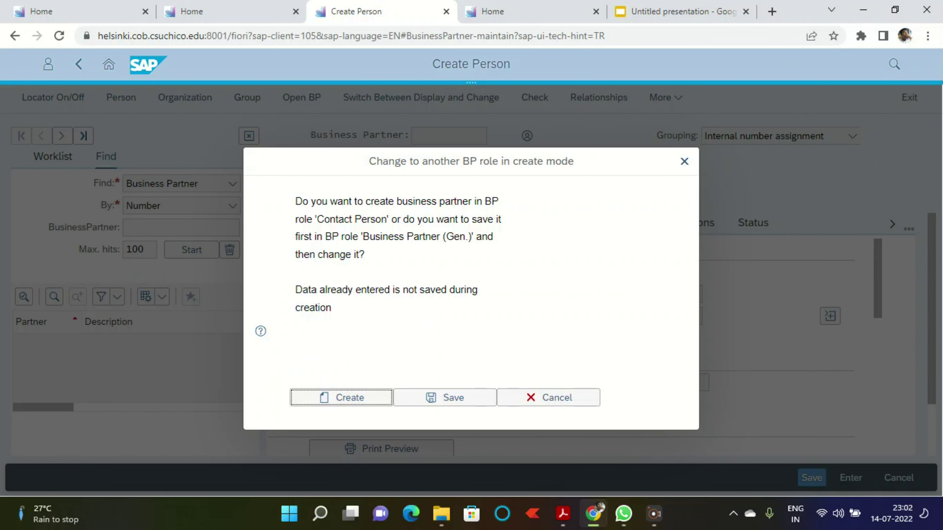
Step: Create the partner as Contact Person, titled Mr., with the contact's first and last name
left_click(341, 398)
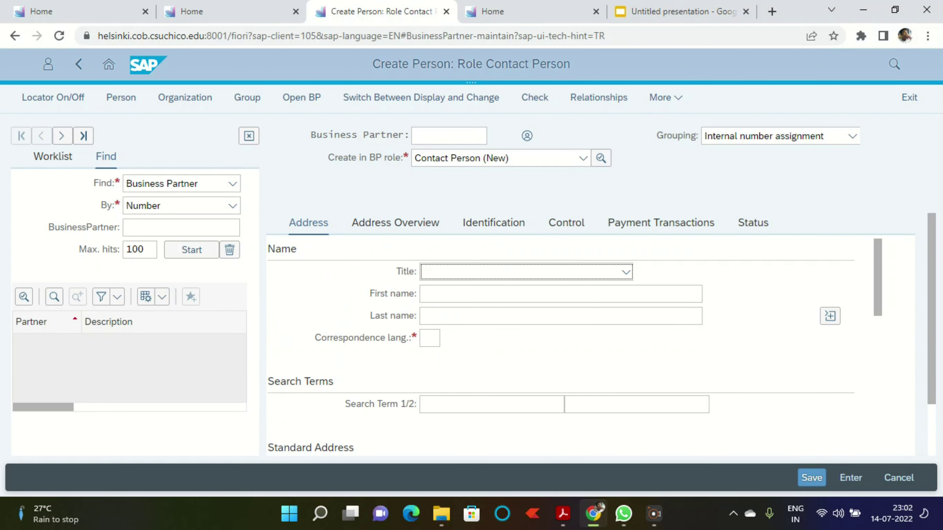
left_click(626, 272)
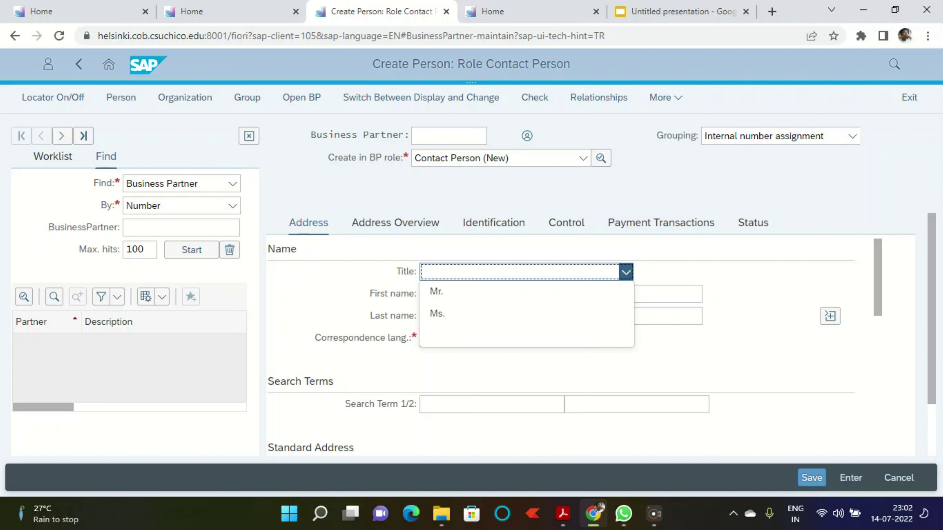
left_click(483, 292)
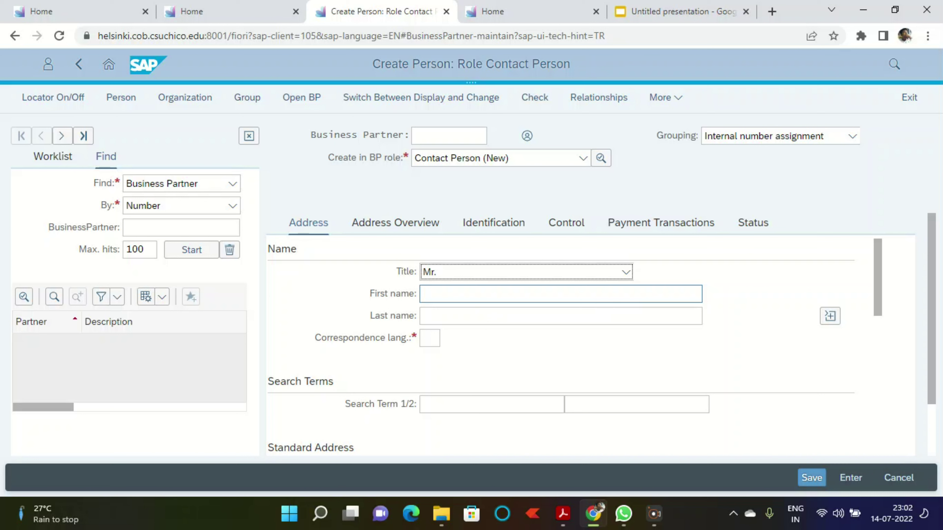
left_click(483, 293)
type("rA")
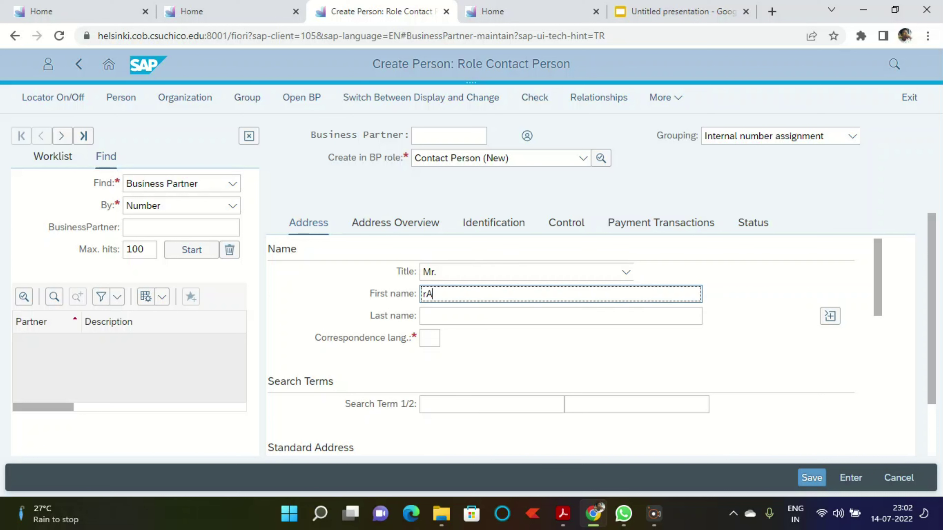
key("BackSpace")
key("BackSpace")
left_click(482, 317)
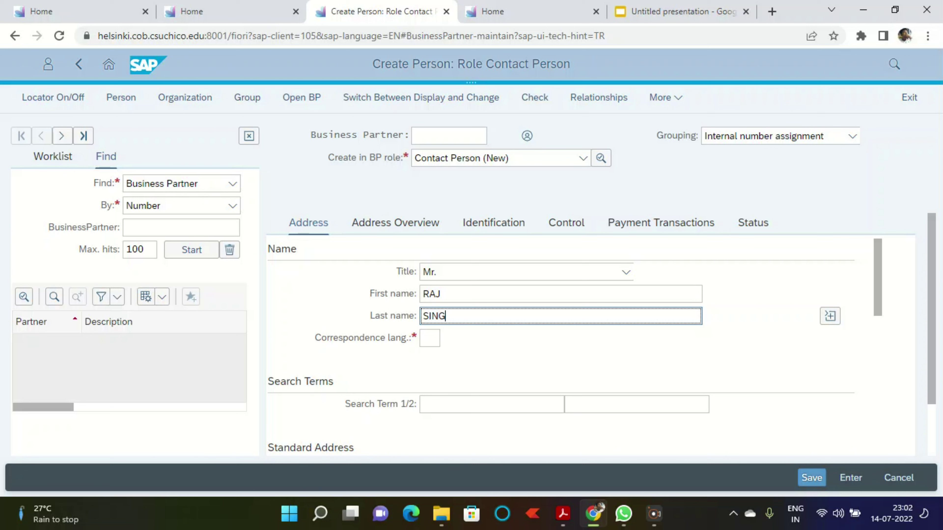
Step: Set correspondence language EN and search term ###
left_click(430, 338)
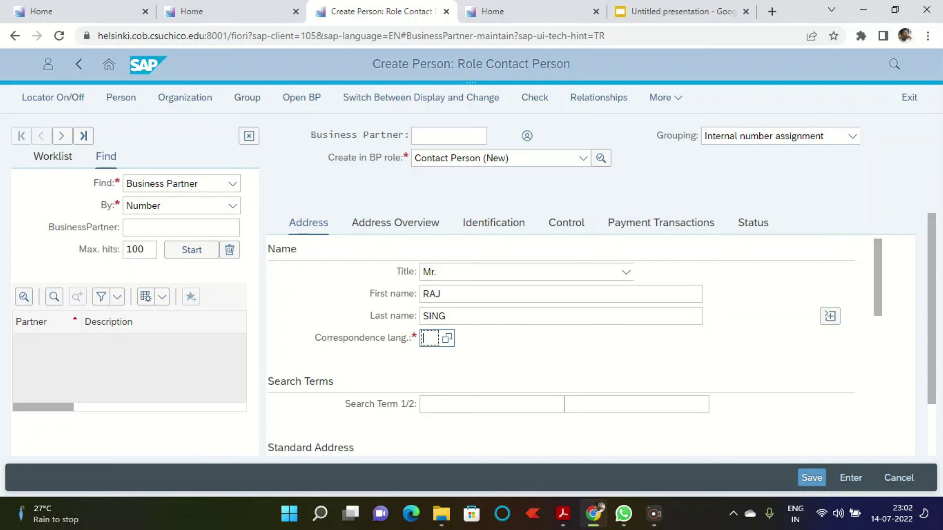
type("e")
key("BackSpace")
type("EN")
scroll(557, 316, "down", 3)
left_click(492, 266)
type("###")
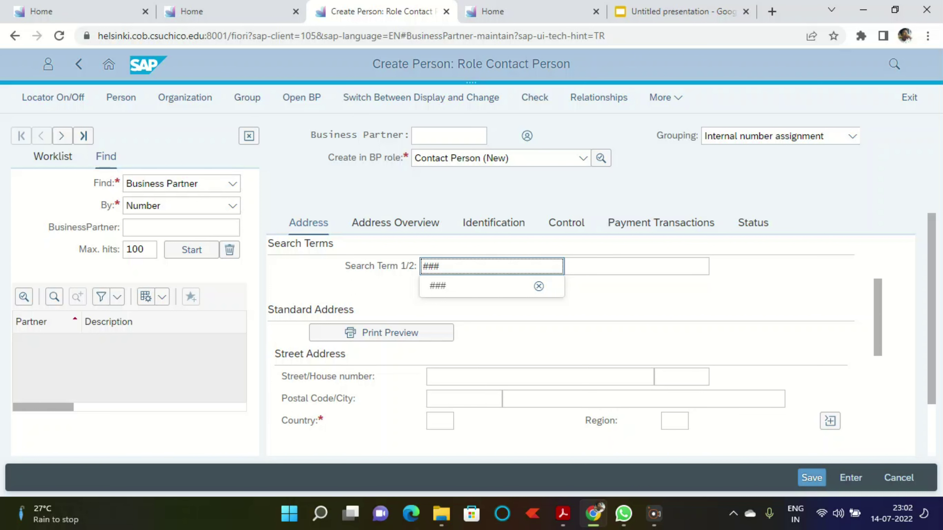
Step: Set country US and save the new contact person
scroll(557, 345, "down", 3)
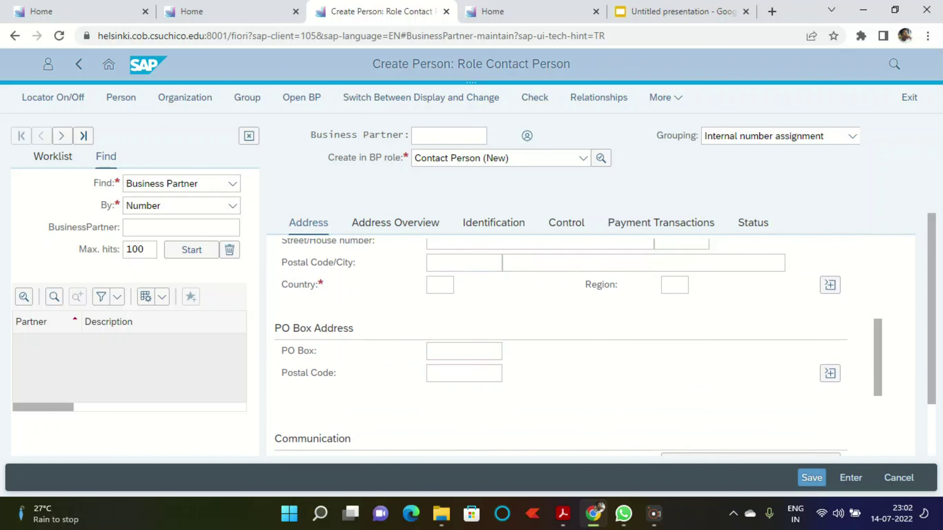
left_click(440, 353)
type("us")
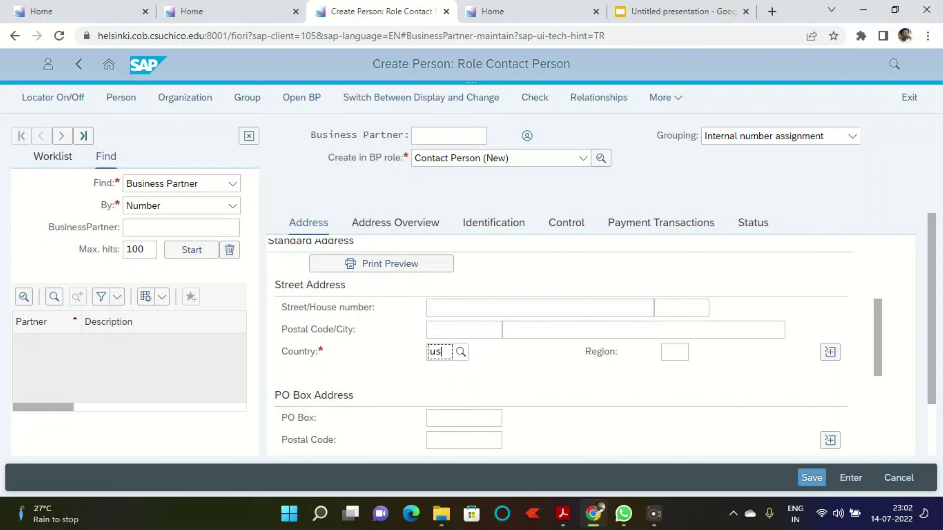
scroll(557, 345, "down", 3)
scroll(557, 346, "up", 4)
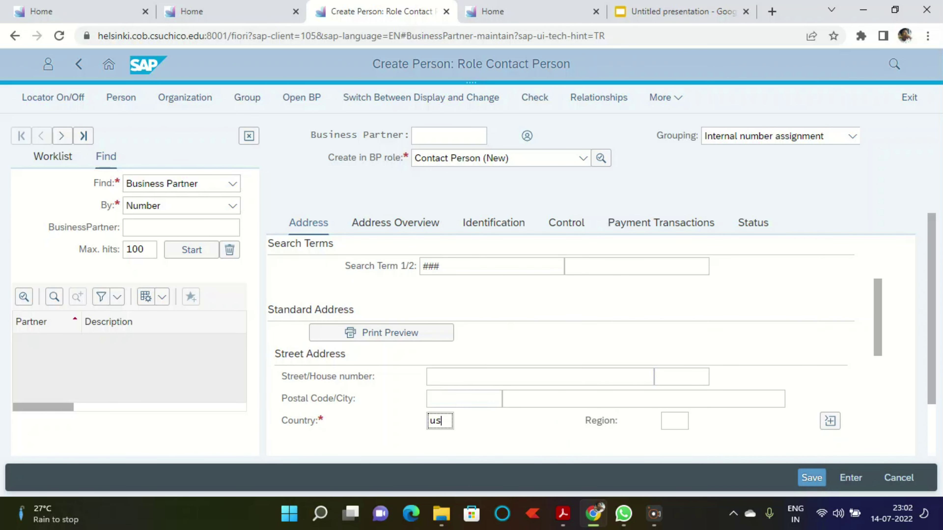
scroll(557, 346, "down", 5)
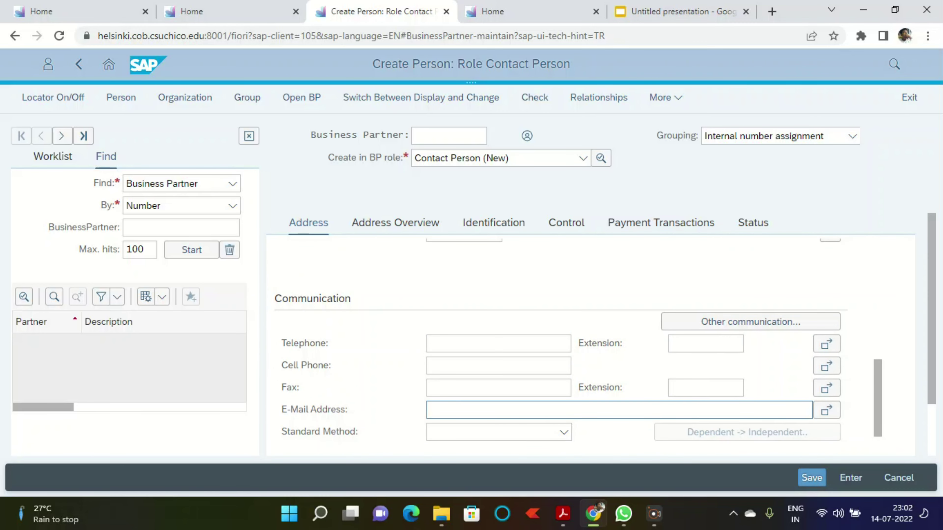
scroll(534, 408, "up", 3)
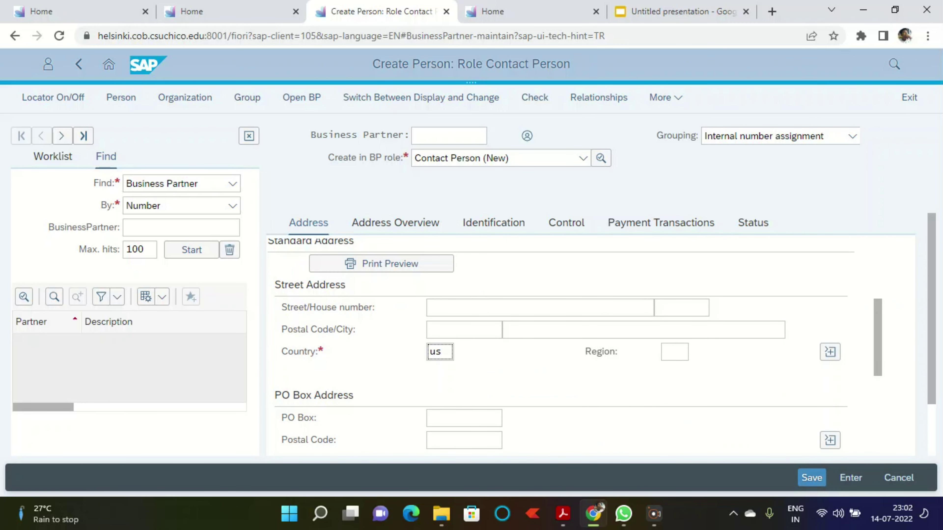
left_click(812, 478)
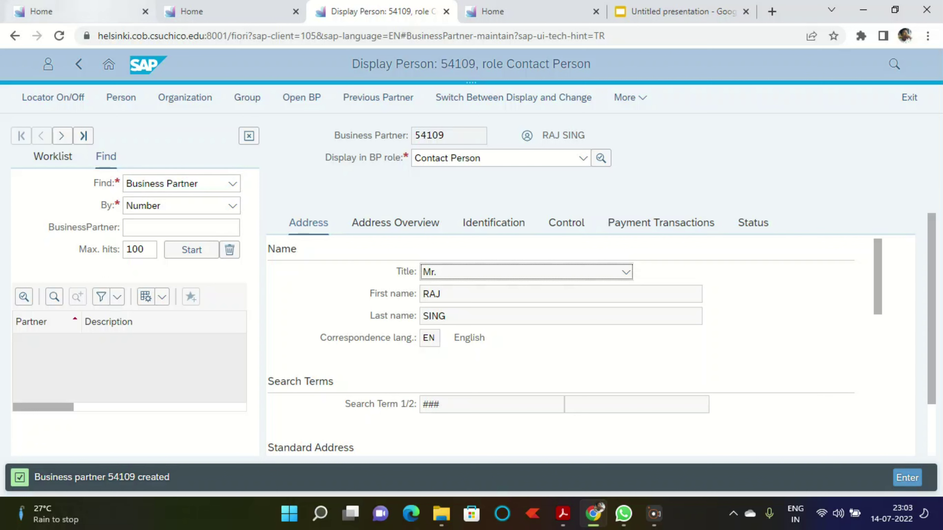
Step: Leave partner 54109's page for the launchpad Home, close the duplicate tabs and show Sales and Distribution apps
left_click(108, 64)
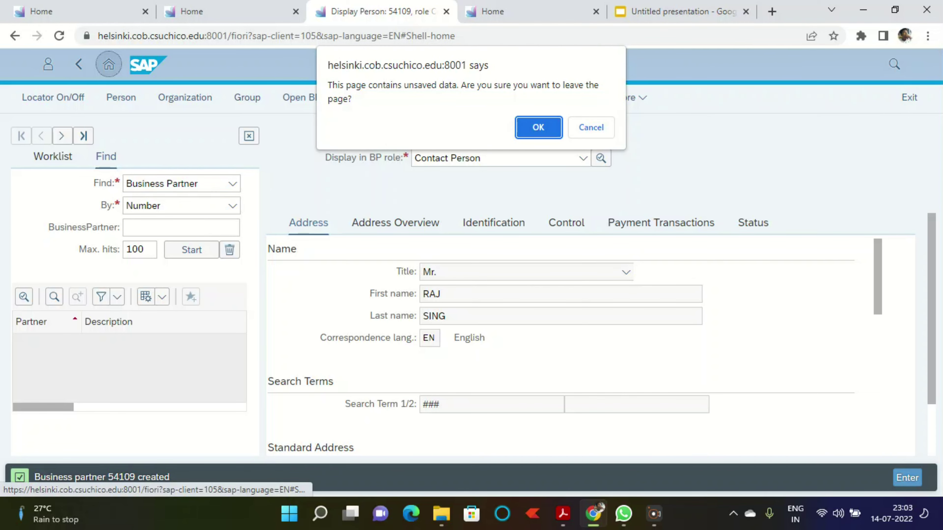
key("Return")
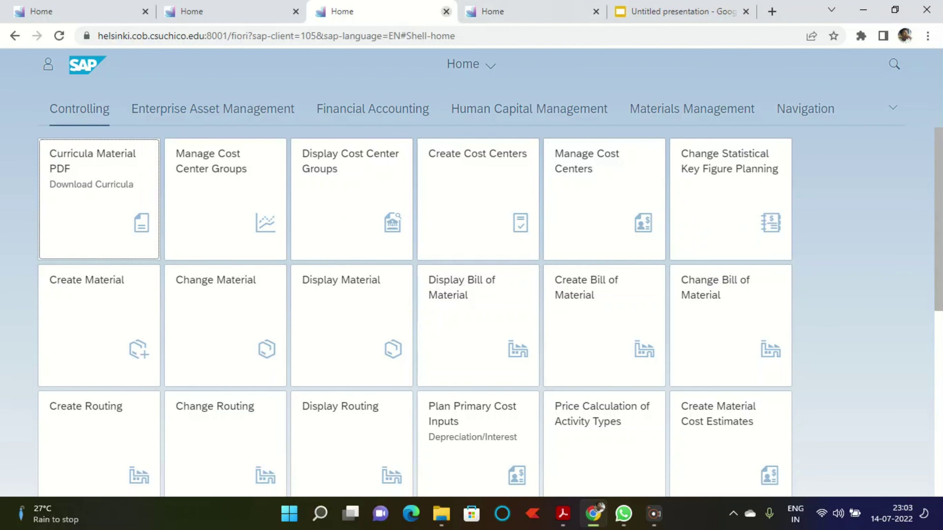
left_click(446, 11)
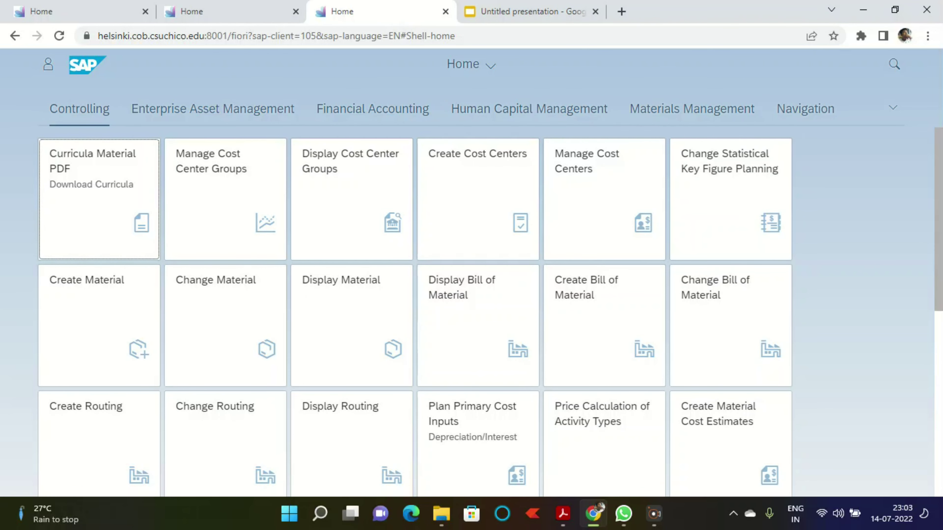
left_click(446, 11)
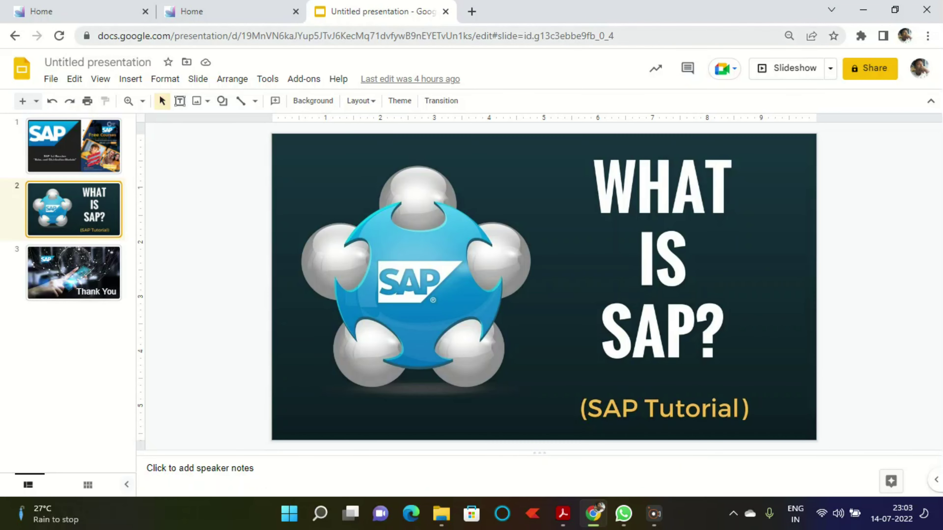
left_click(231, 12)
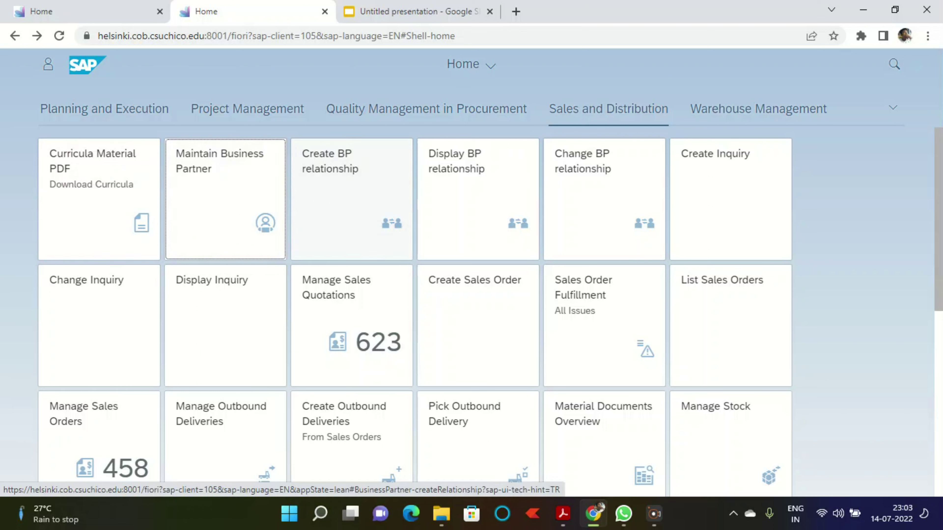
Step: Start a Create BP relationship with relationship category bur001
left_click(352, 199)
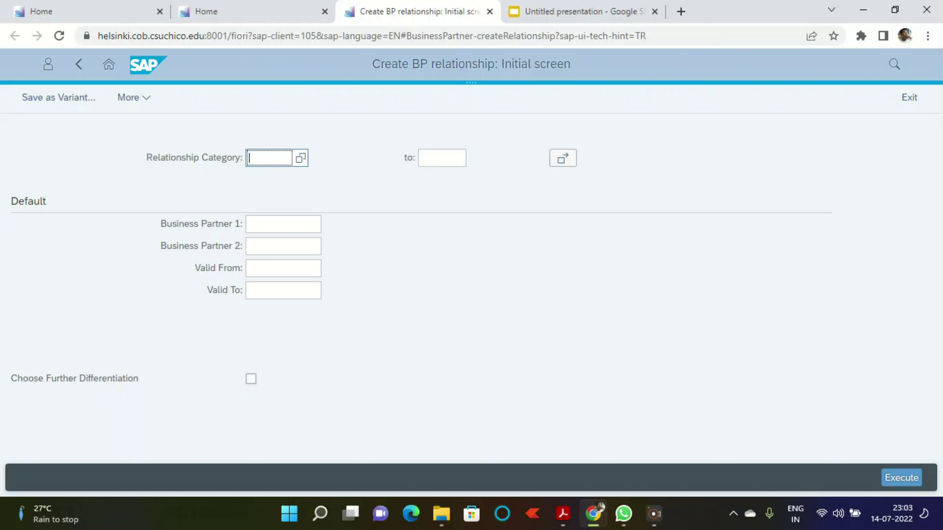
type("bur001")
left_click(274, 177)
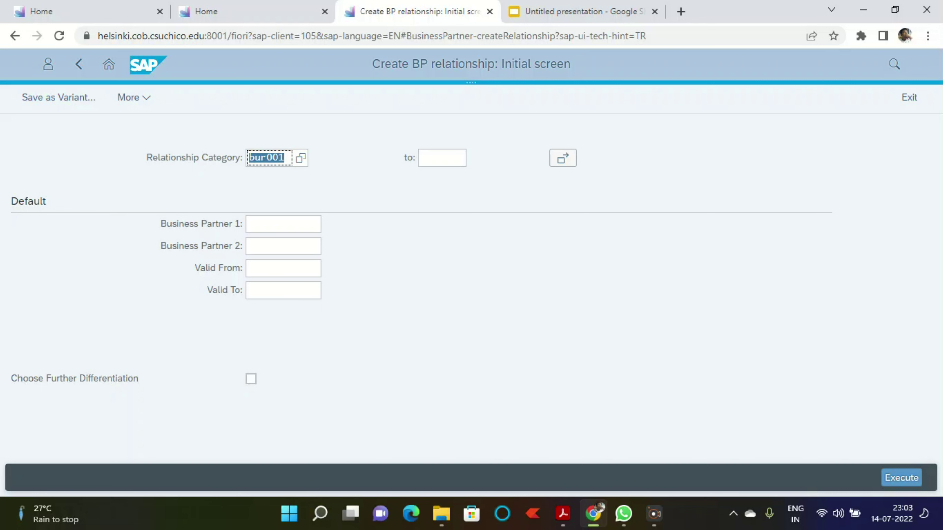
Step: Enter business partners 54108 and 54109 and begin filling the validity start date
left_click(283, 224)
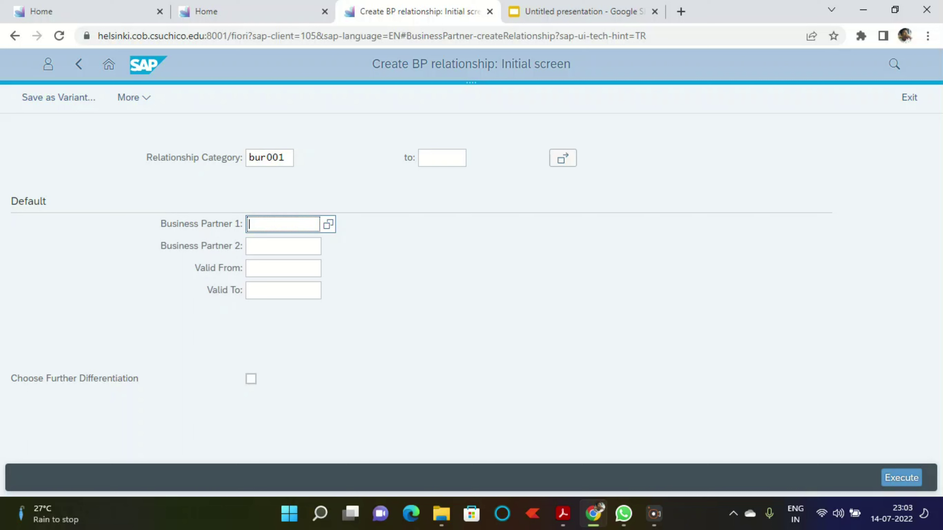
type("54108")
left_click(283, 246)
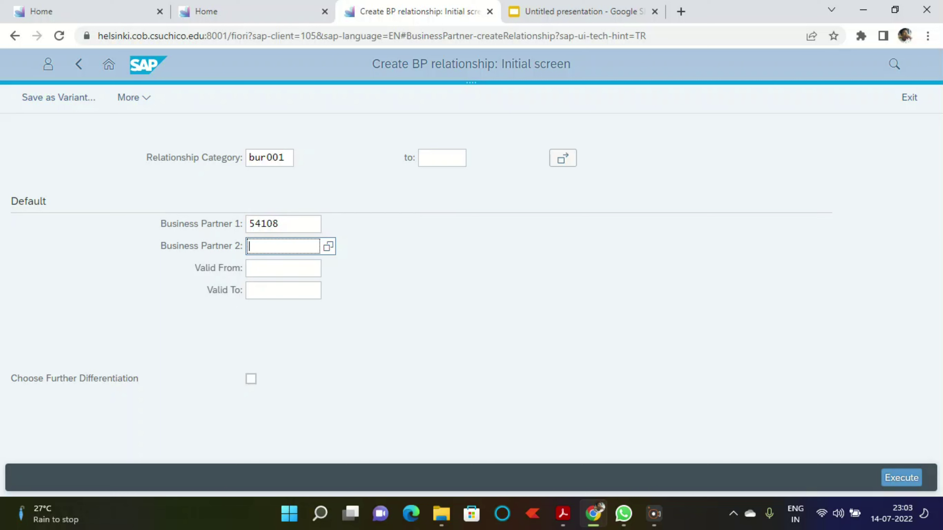
type("54109")
left_click(282, 269)
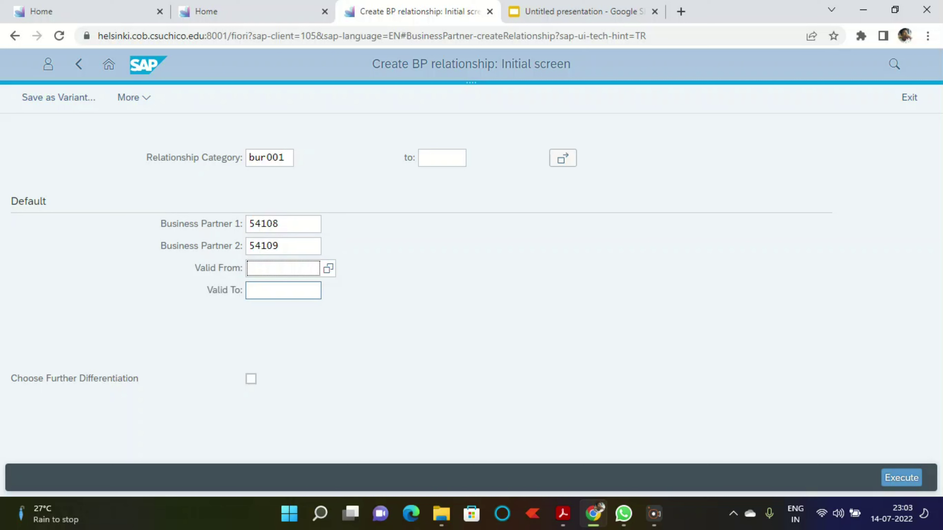
type("01012022")
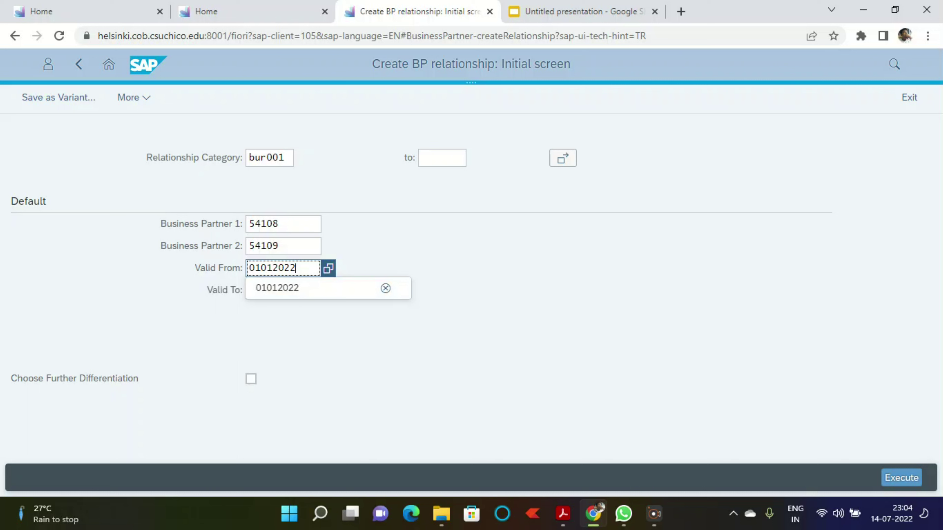
Step: Make the relationship valid from 01/01/2022 to 12/31/2022 and proceed to its details
key("Tab")
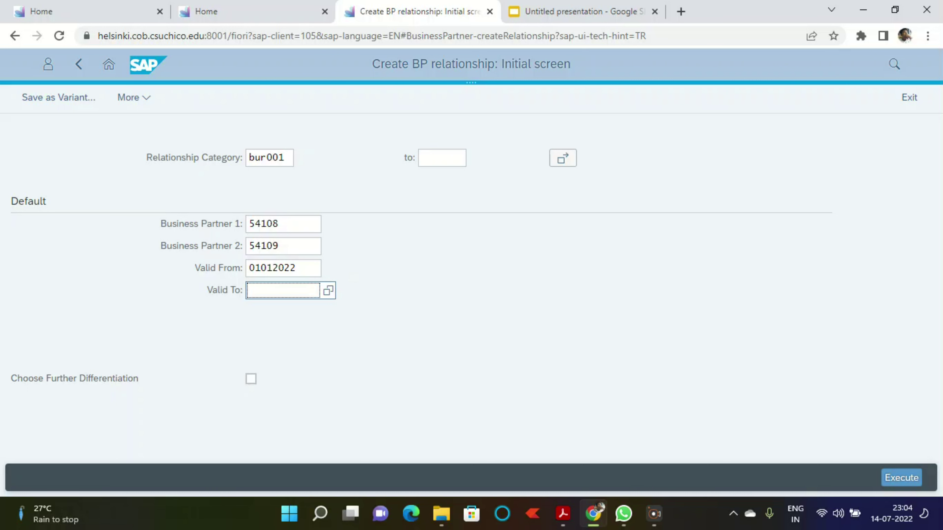
type("123120222")
key("BackSpace")
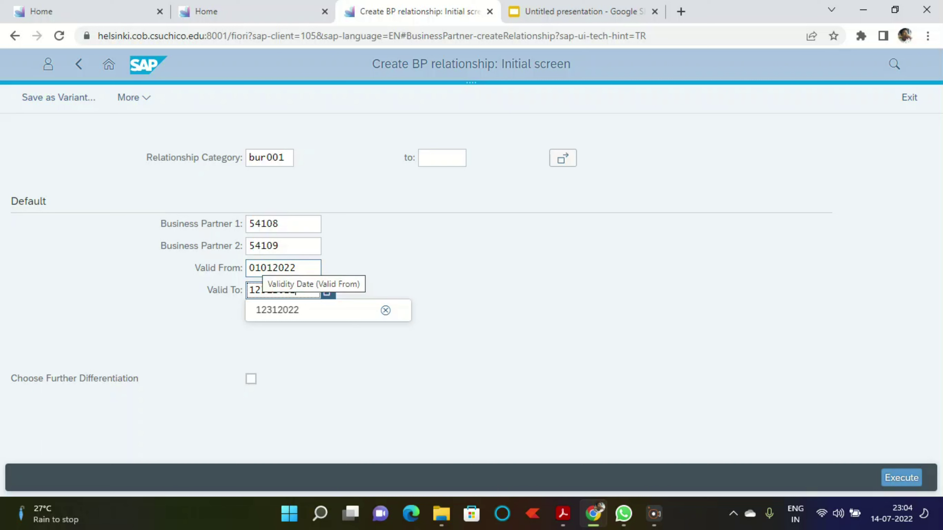
key("Return")
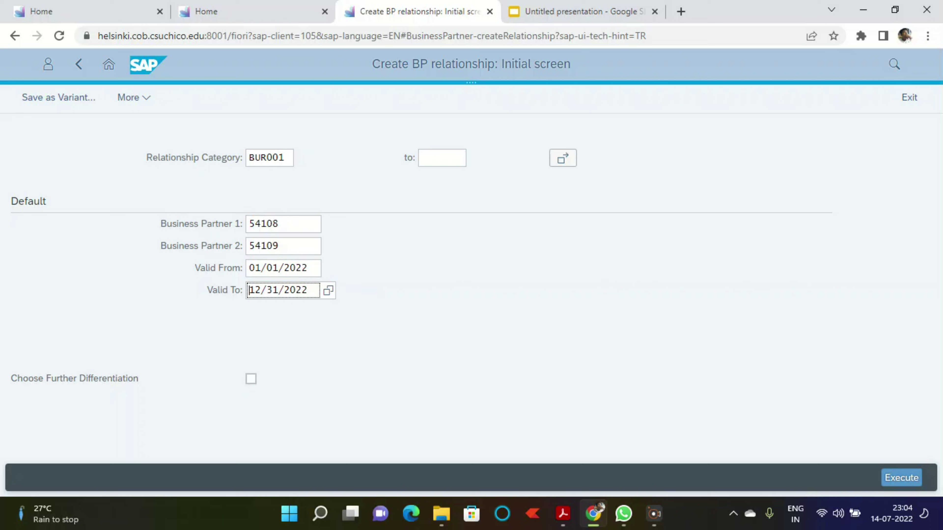
left_click(901, 478)
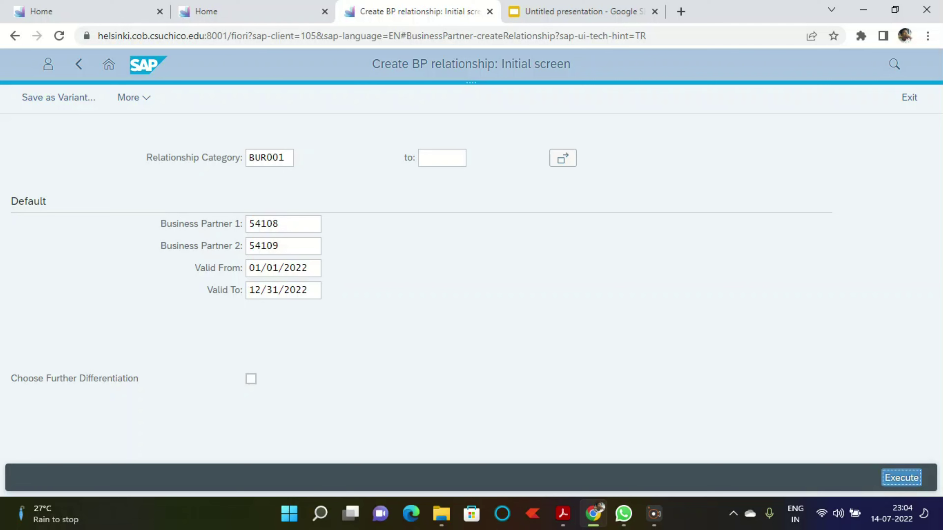
Step: Give the contact person VIP code 1 (Managing Director) and department 0002
scroll(463, 292, "down", 2)
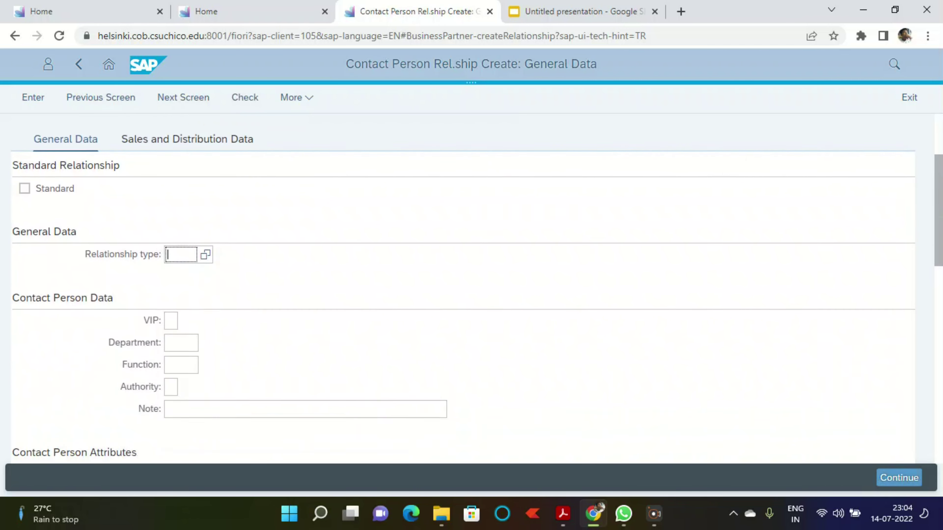
scroll(463, 292, "down", 1)
left_click(170, 311)
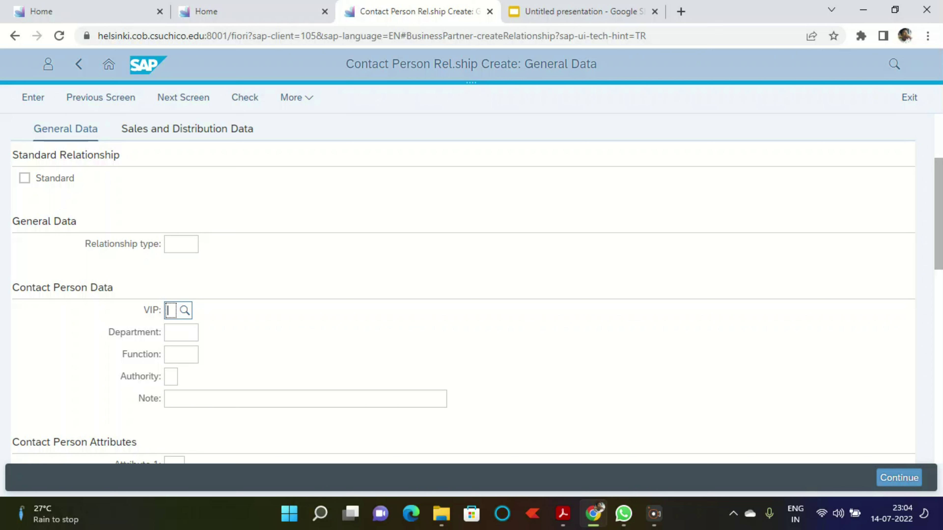
type("1")
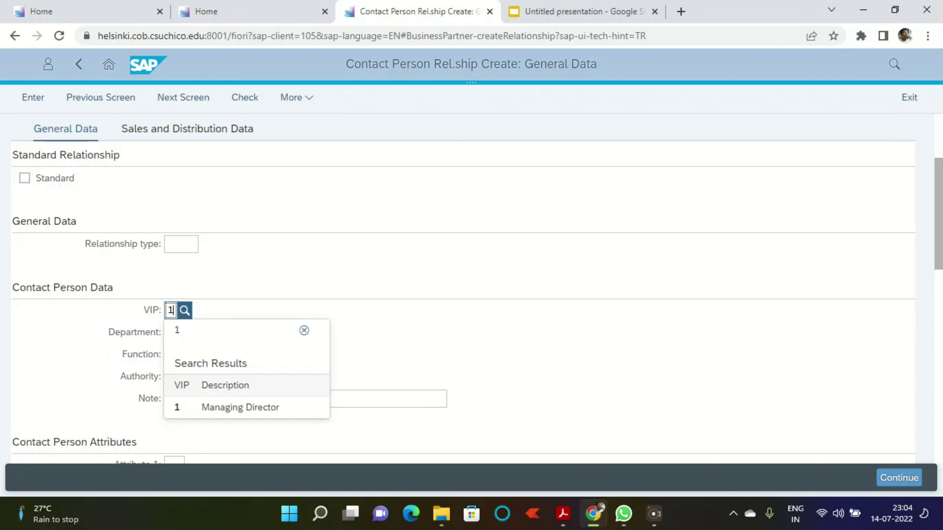
key("Down")
key("Return")
left_click(180, 334)
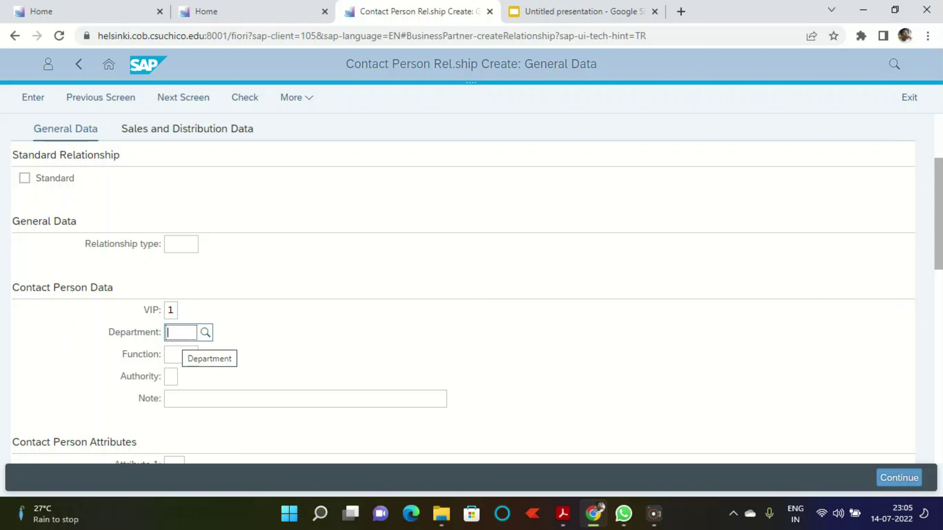
type("002")
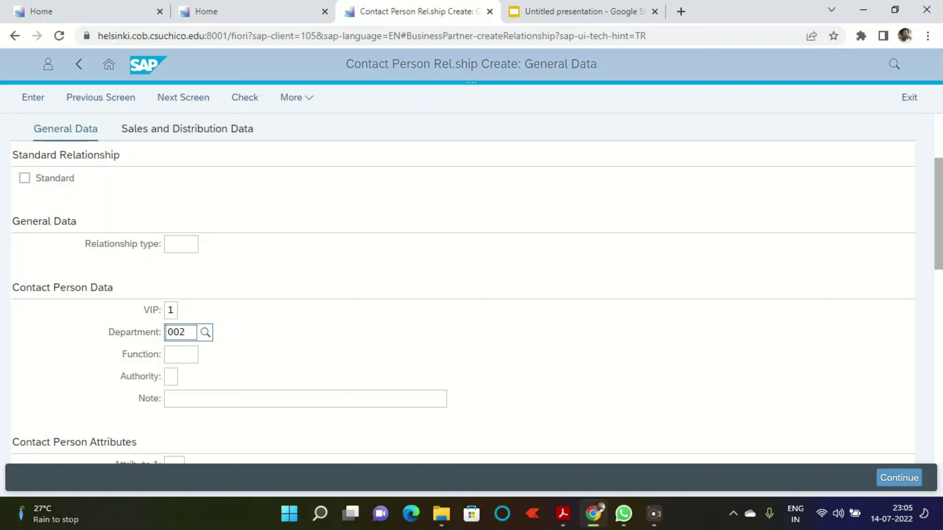
key("Down")
key("Return")
Step: Set the contact's function to 0002 (Purchasing Manager) and continue
left_click(181, 354)
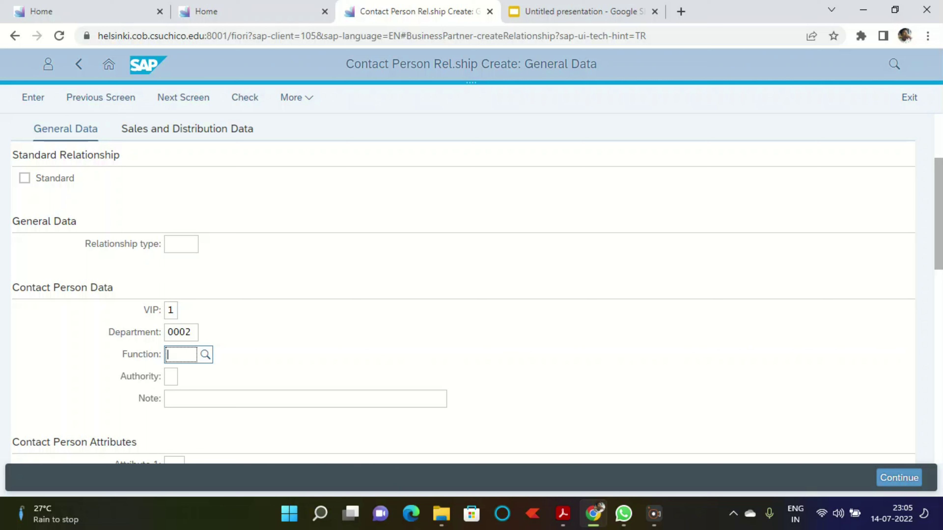
type("0002")
key("Down")
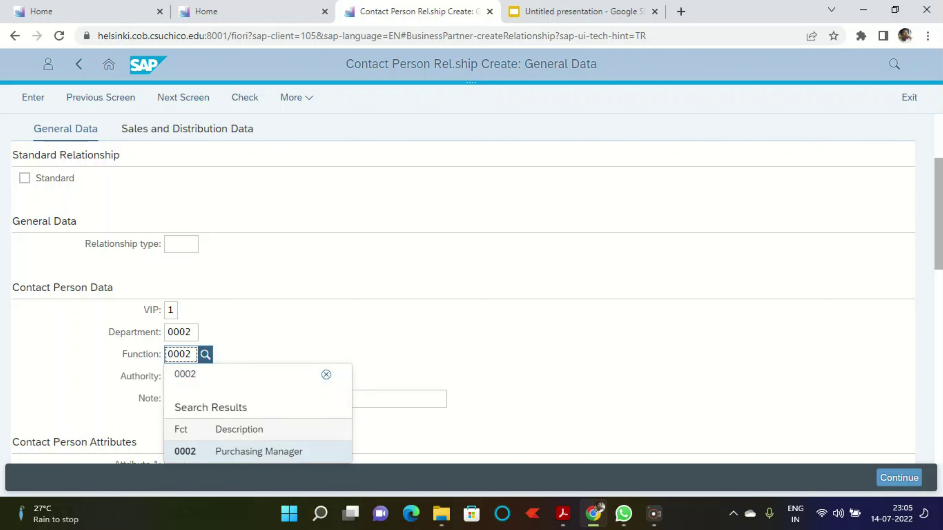
key("Return")
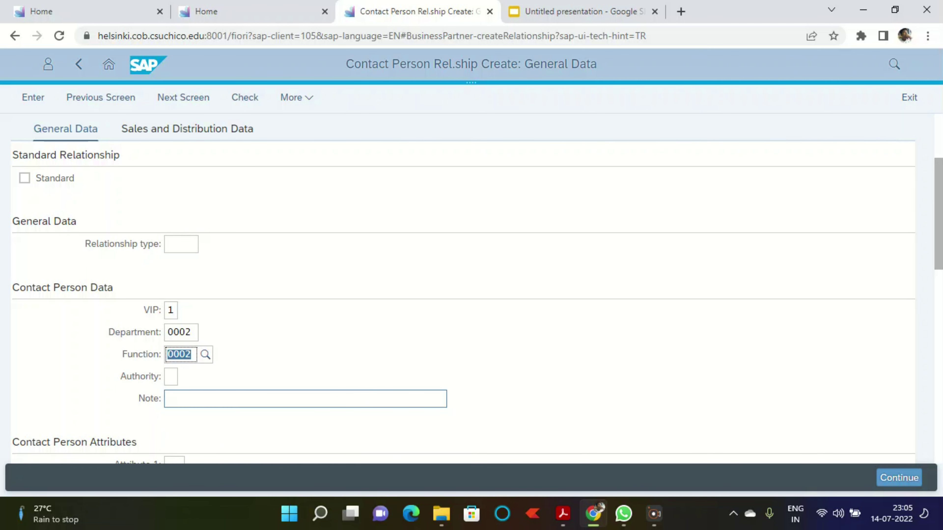
scroll(305, 399, "down", 2)
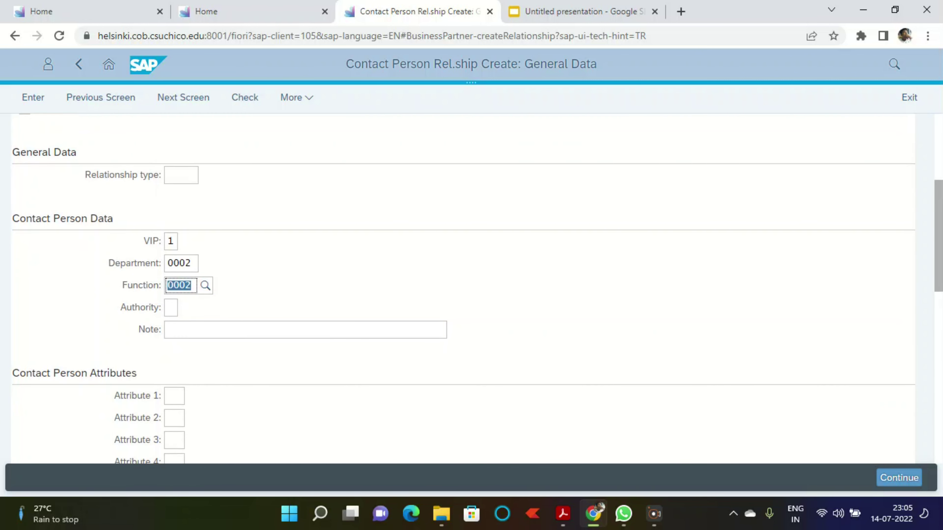
left_click(899, 478)
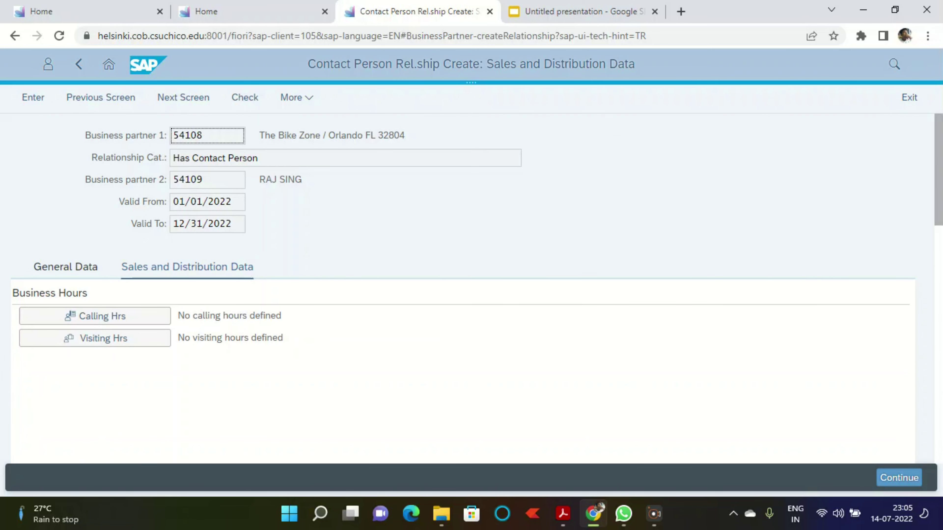
Step: Apply the BUR001 contact person relationship data and leave it for the launchpad Home
left_click(899, 478)
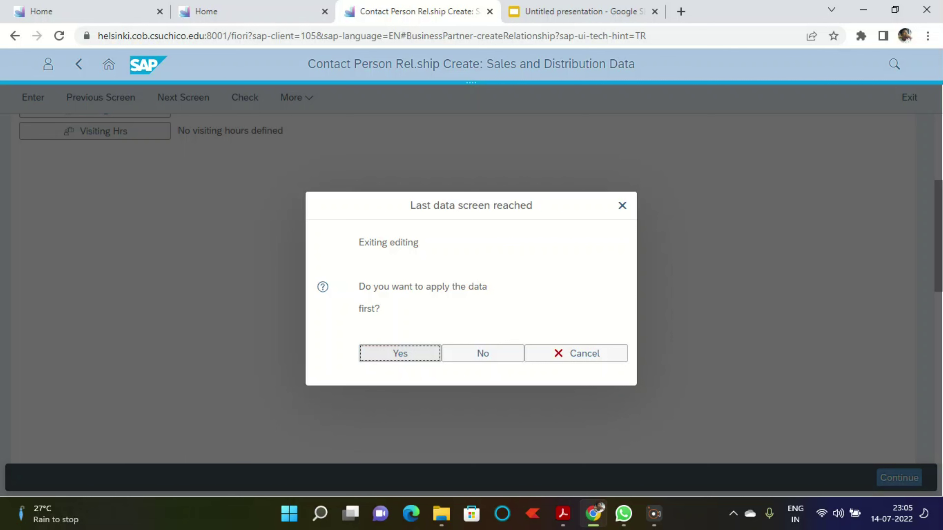
key("Return")
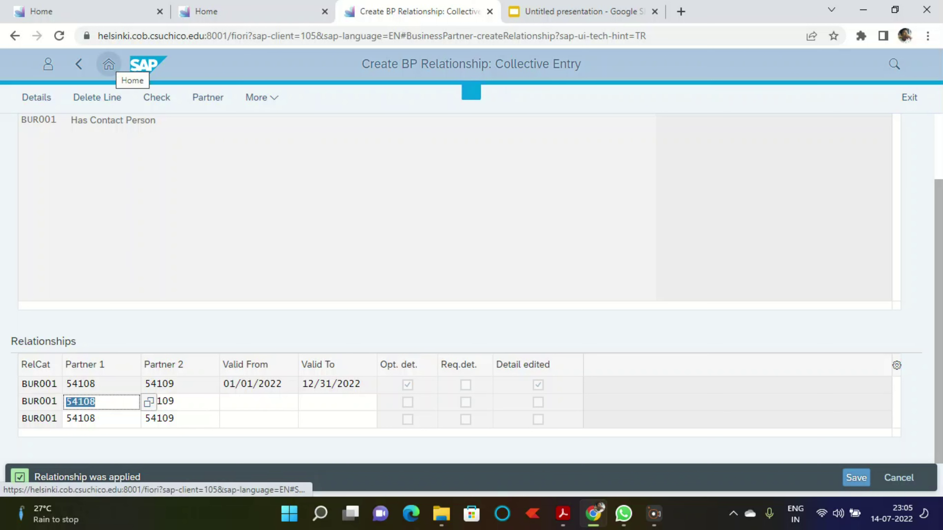
left_click(109, 65)
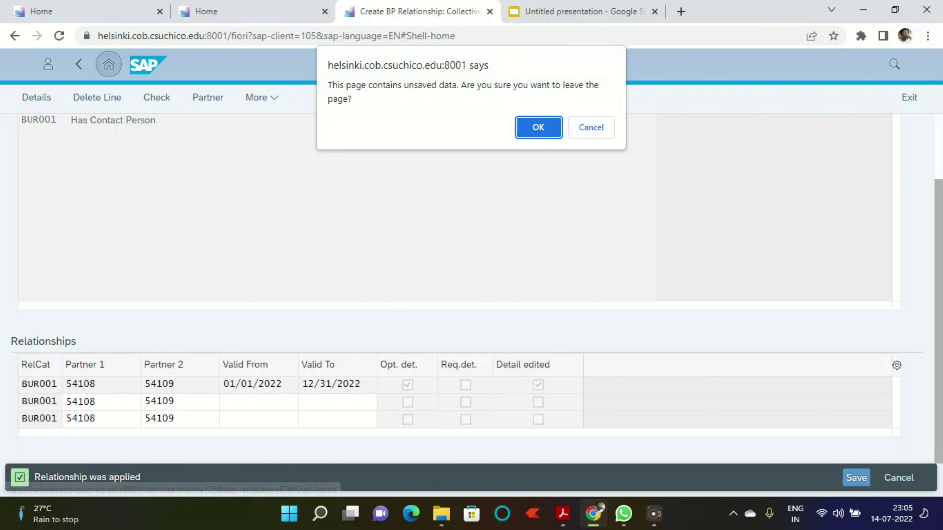
key("Return")
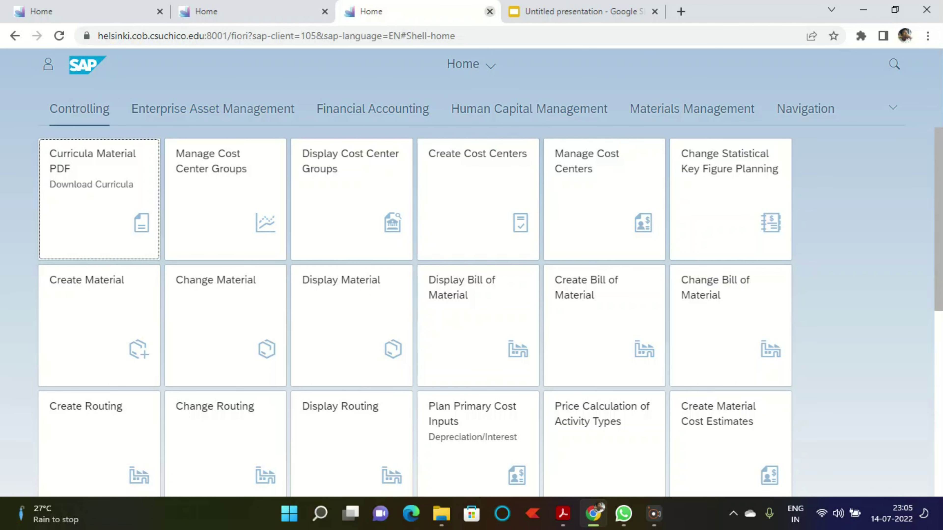
Step: Close the two duplicate Home tabs and launch Create Inquiry from Sales and Distribution
left_click(490, 12)
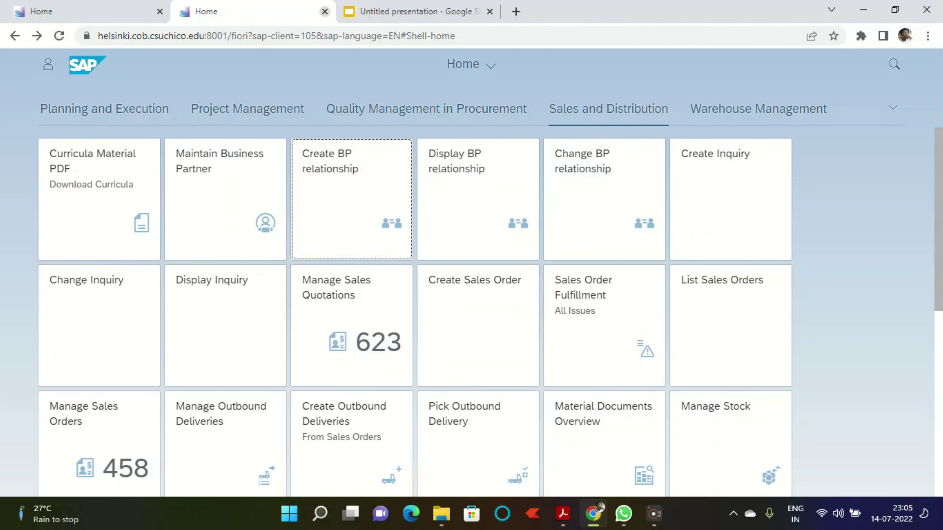
left_click(324, 12)
left_click(93, 11)
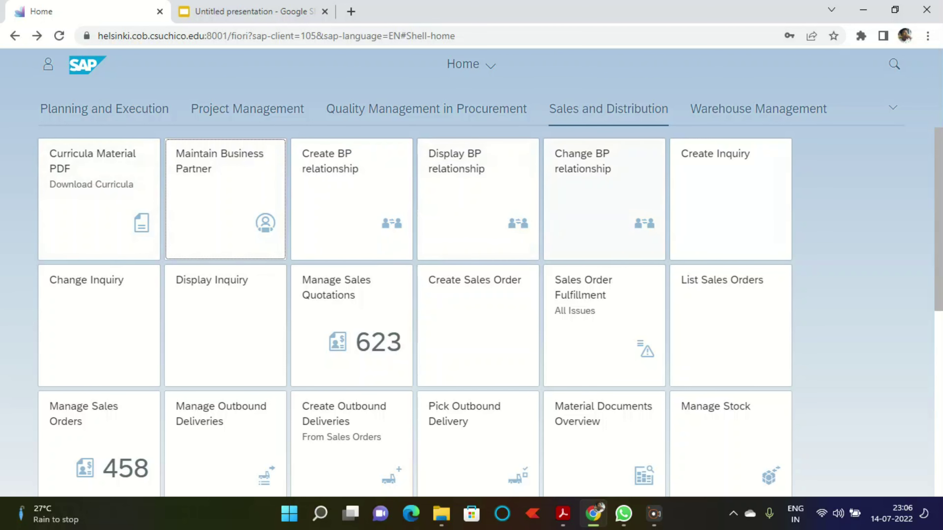
left_click(730, 200)
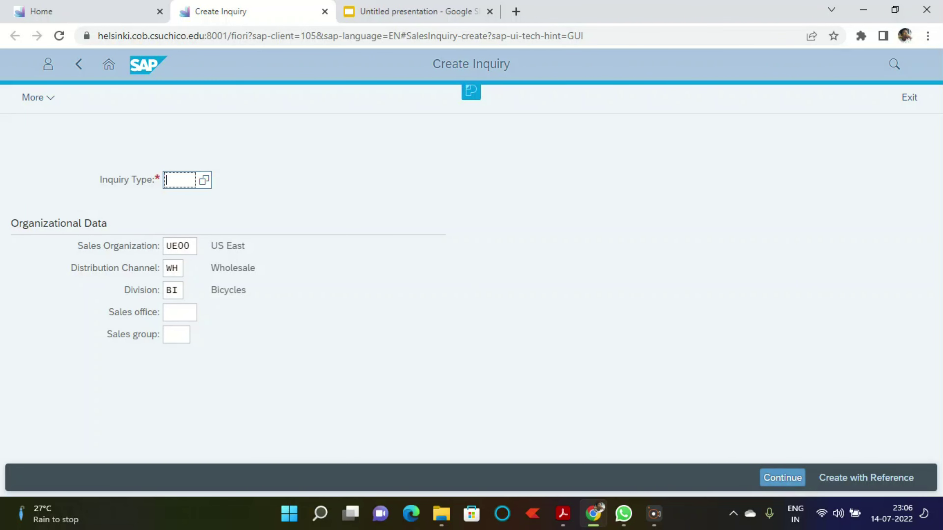
Step: Enter inquiry type IN for UE00 / WH / BI and continue to the overview
type("in")
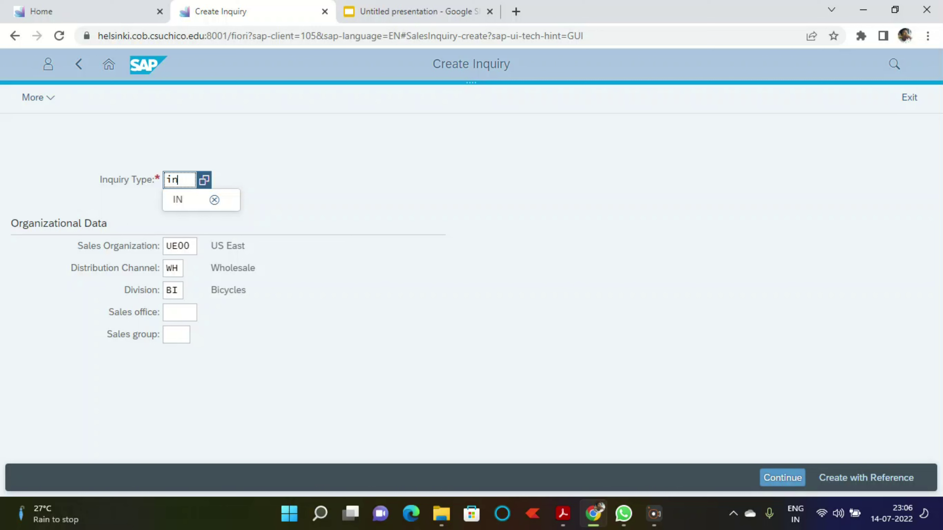
left_click(782, 478)
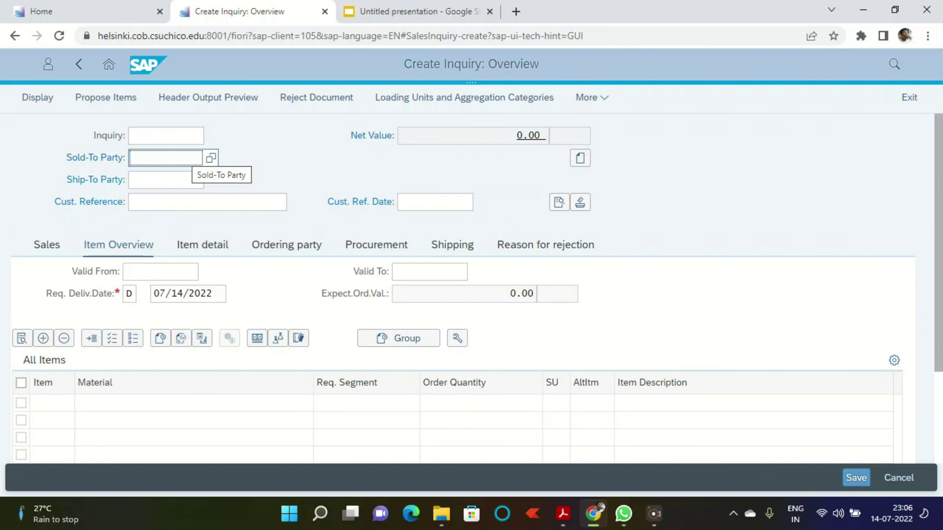
Step: Enter The Bike Zone's customer number as both sold-to and ship-to party
type("263")
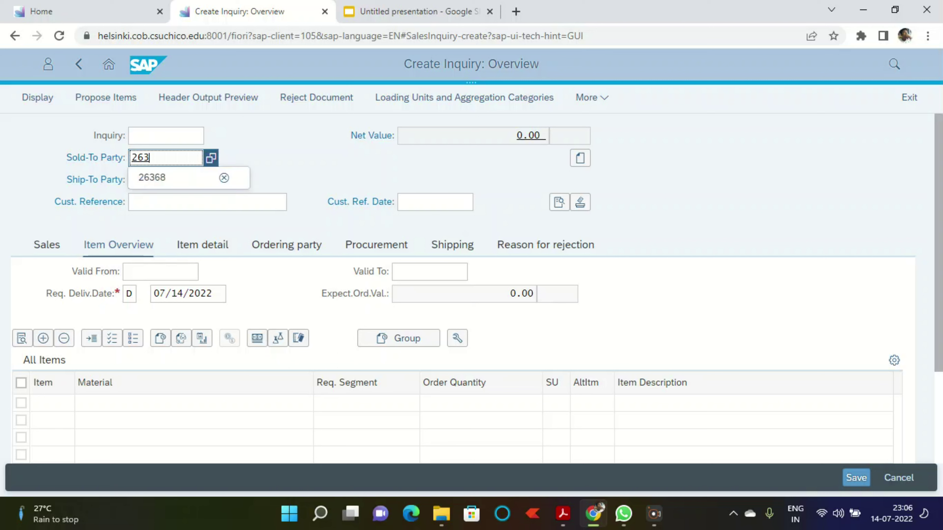
type("71")
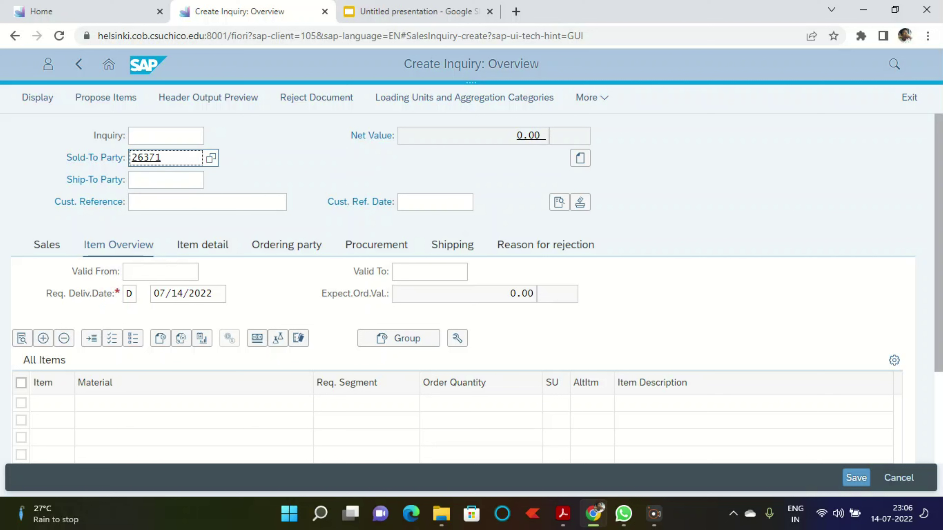
left_click(166, 180)
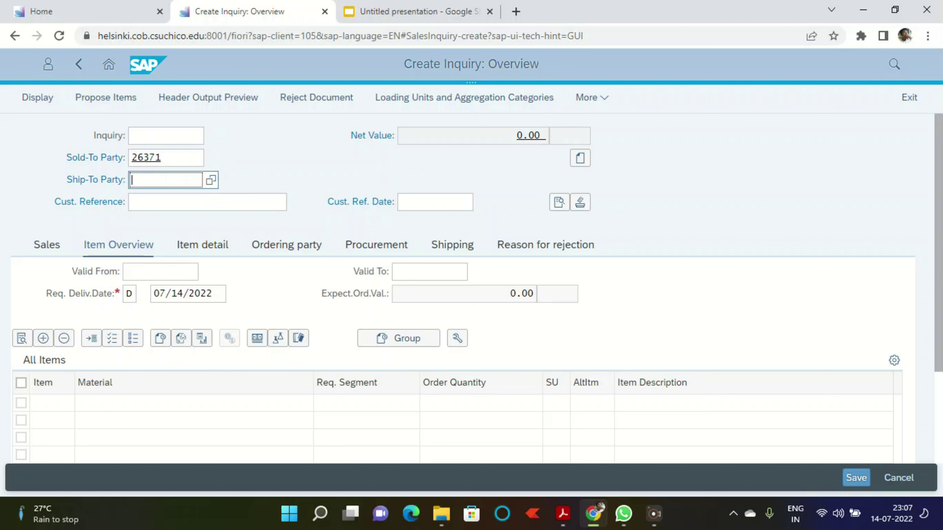
type("26371")
key("Return")
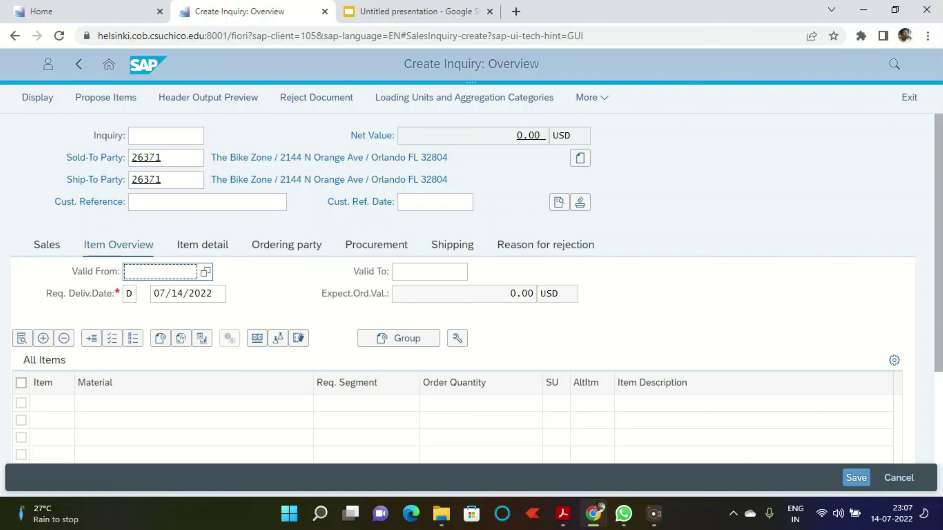
Step: Set the inquiry validity from 07/14/2022 to 08/14/2022
key("F4")
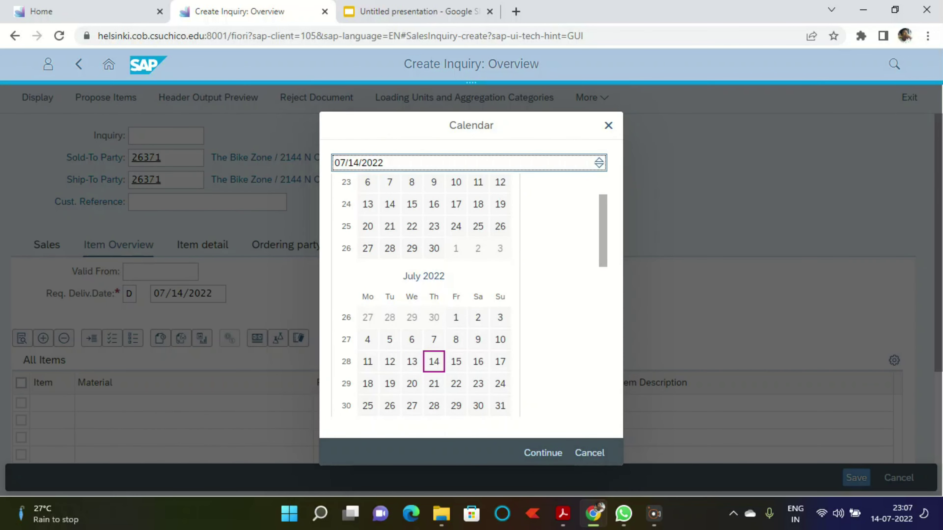
left_click(543, 453)
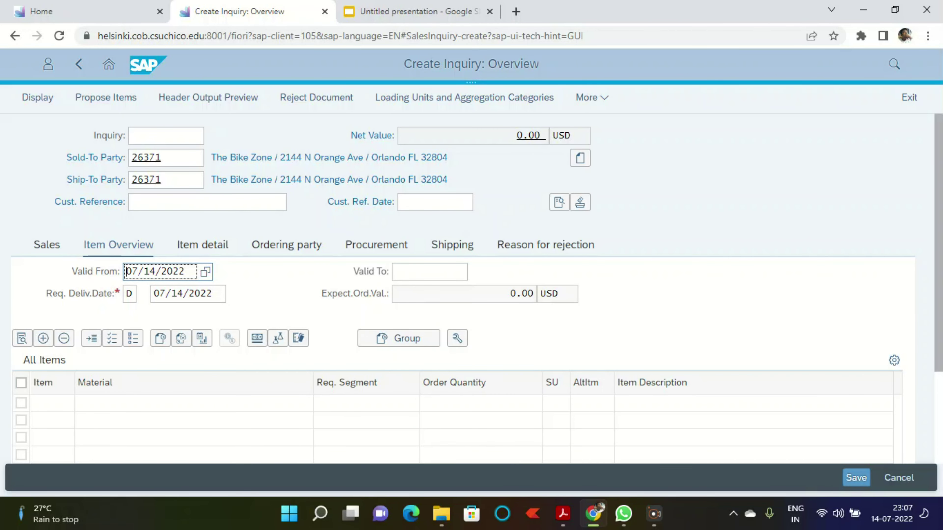
left_click(429, 272)
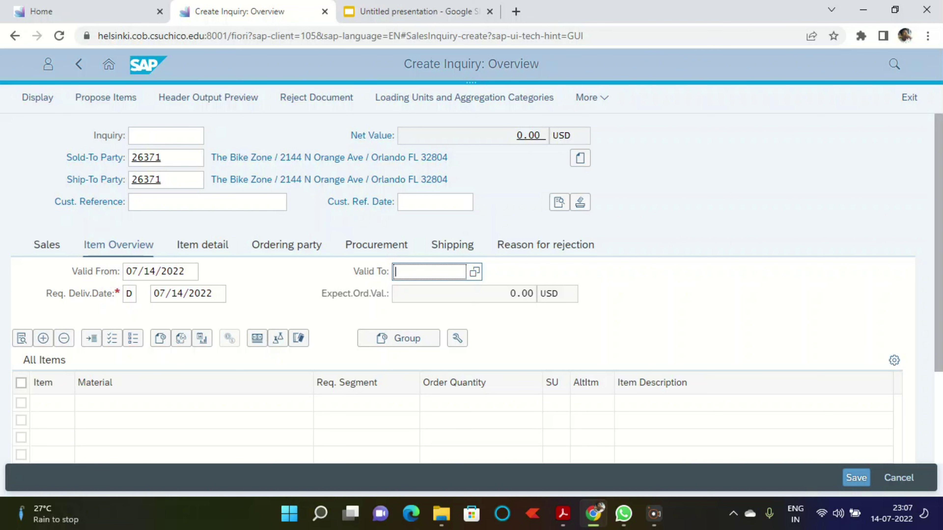
key("F4")
left_click(543, 453)
key("BackSpace")
type("8/14/2022")
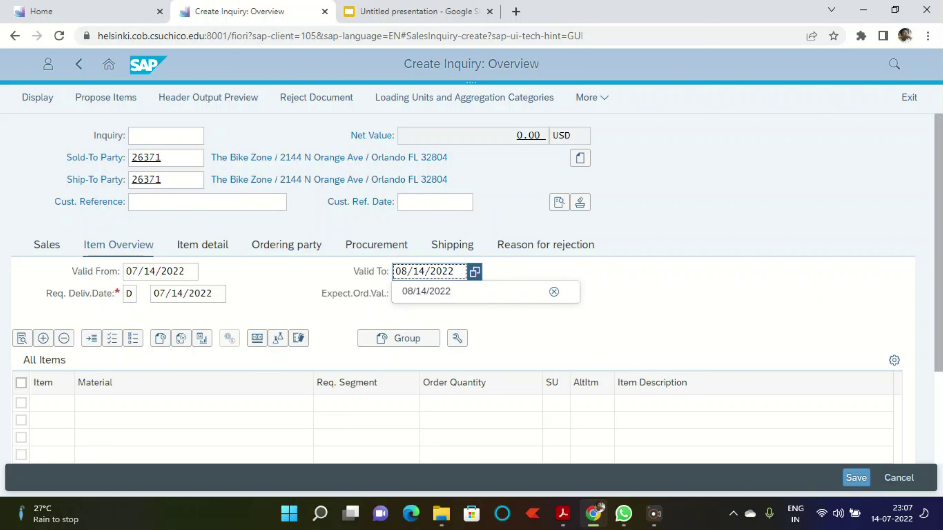
key("Return")
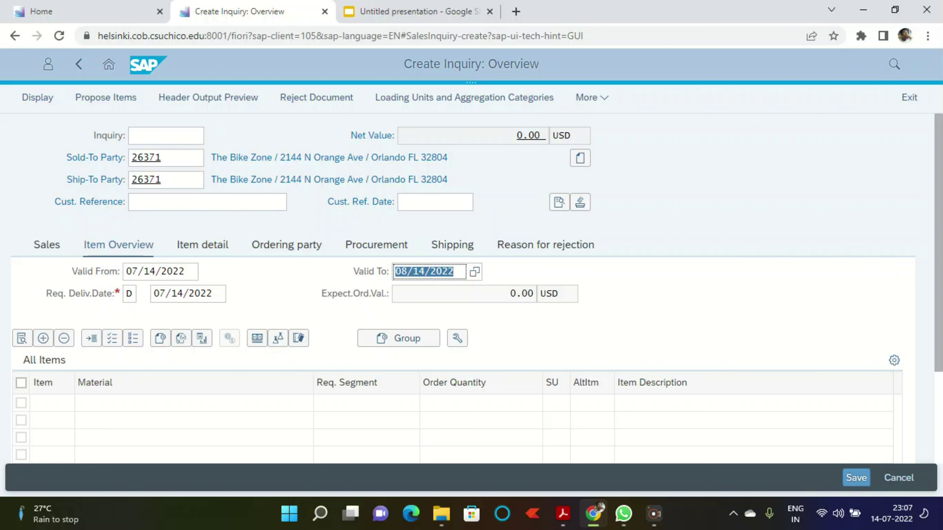
left_click(156, 403)
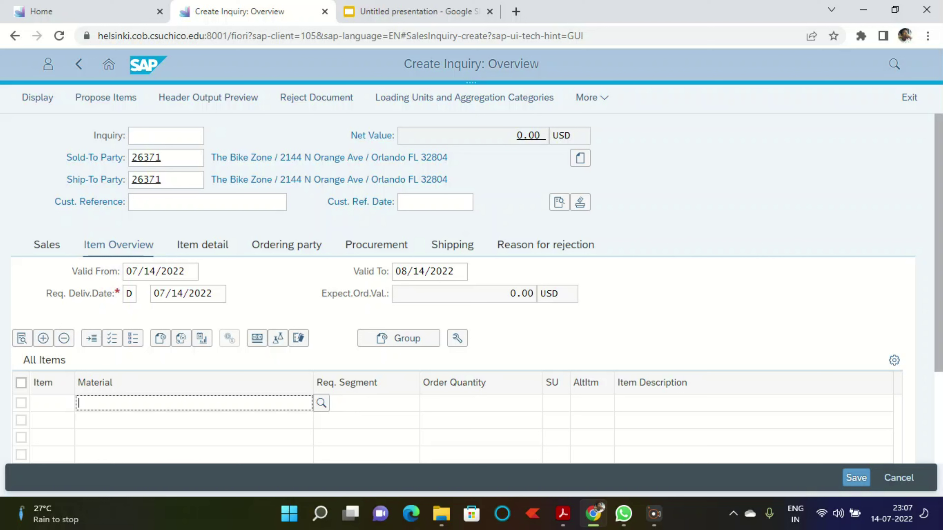
Step: Enter items dxtr1### with quantity 5 and pRTR1### with quantity 2
type("dxtr")
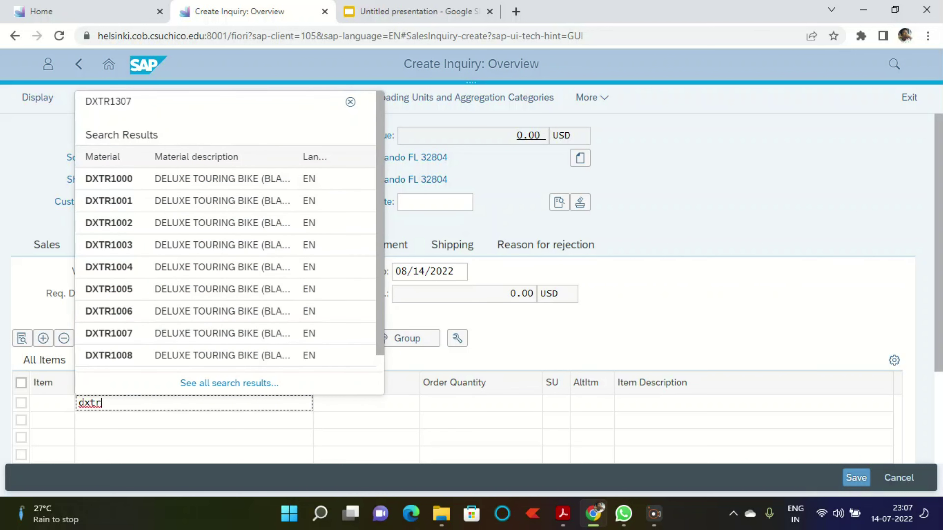
type("1")
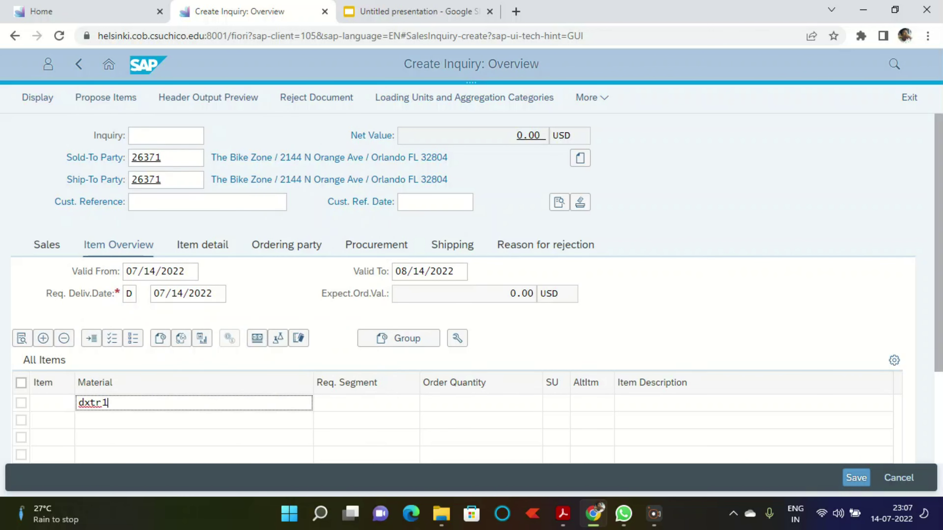
type("##")
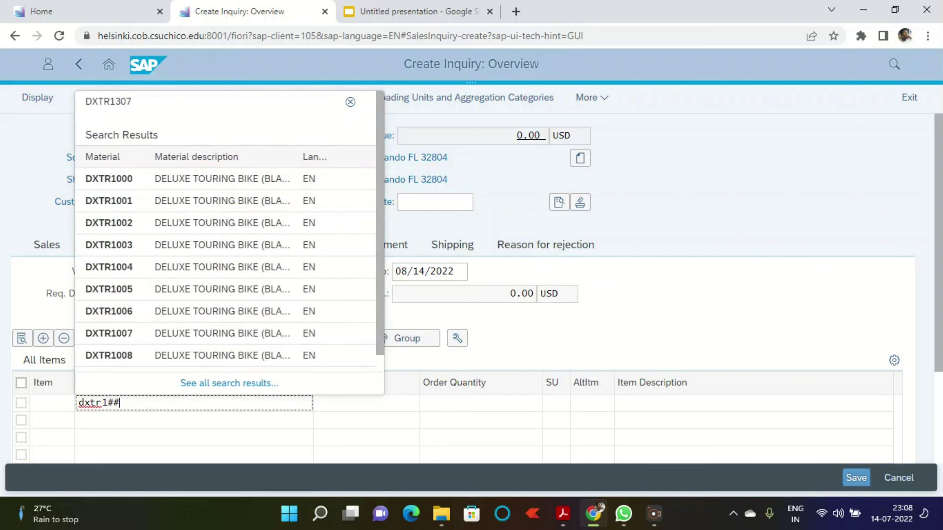
type("#")
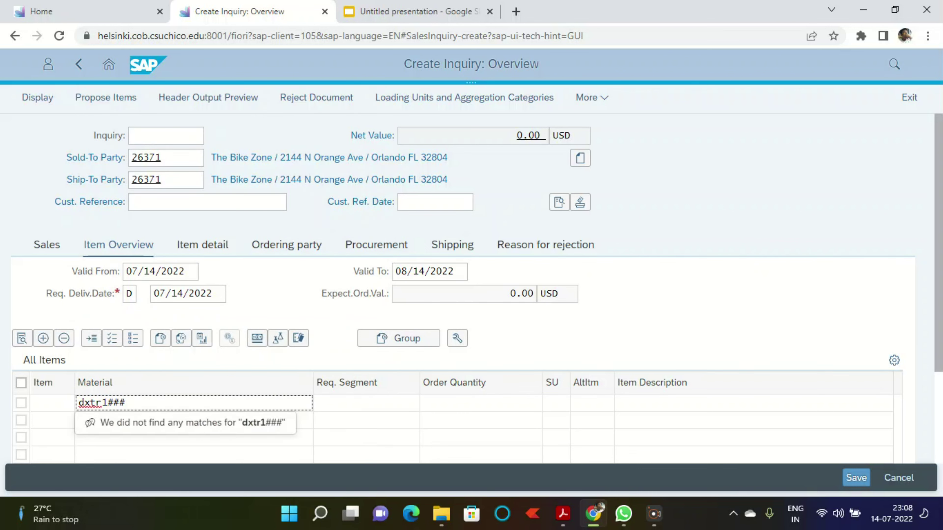
left_click(481, 403)
type("5")
key("Return")
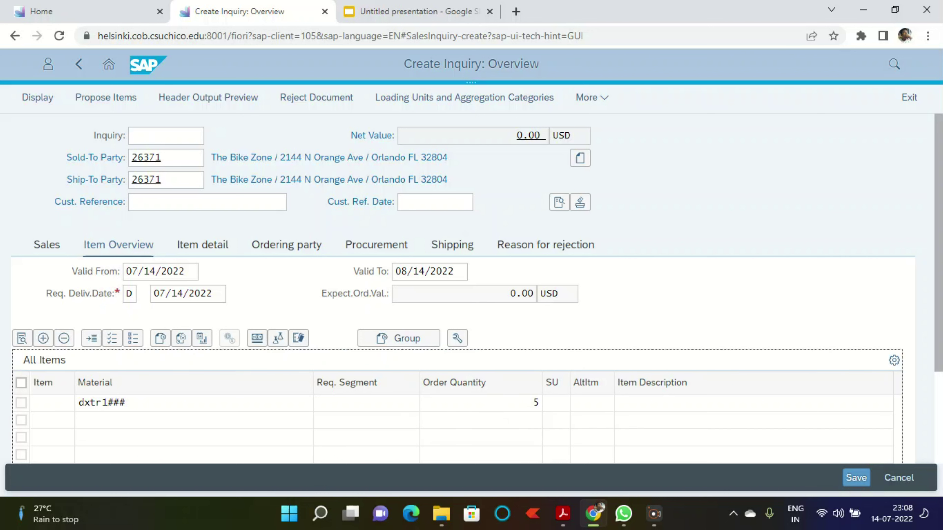
type("ptr")
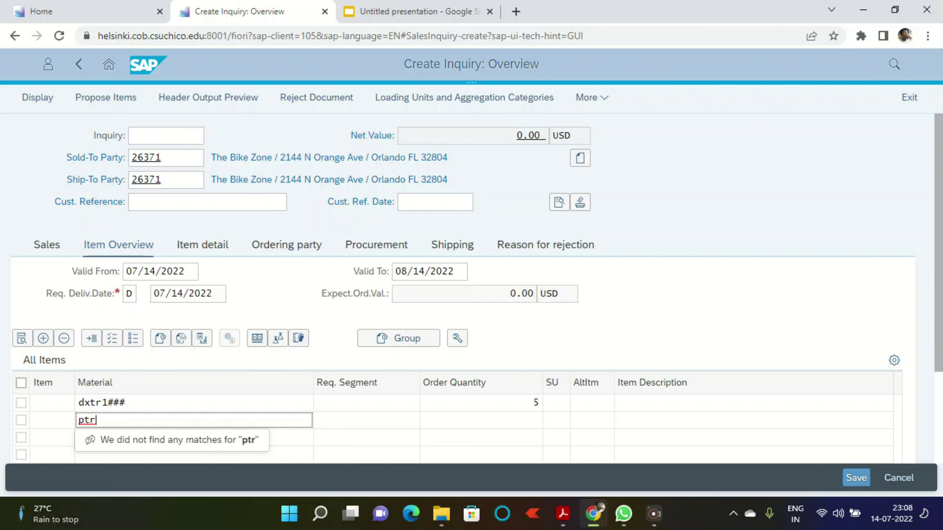
key("BackSpace")
key("BackSpace")
type("RTR")
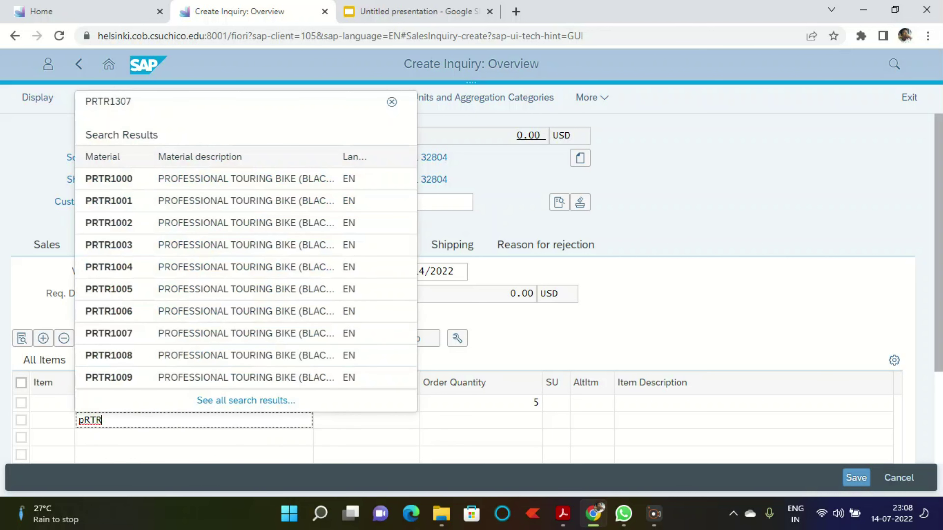
type("1")
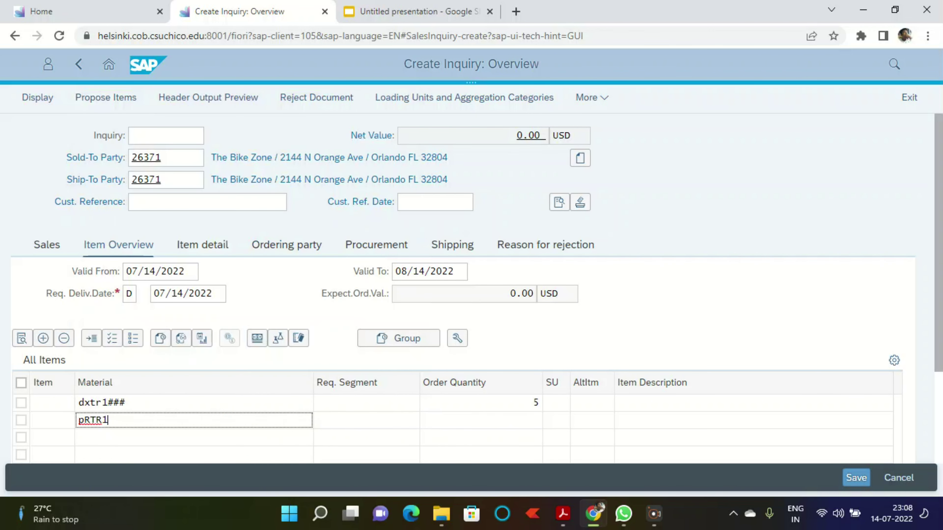
type("###")
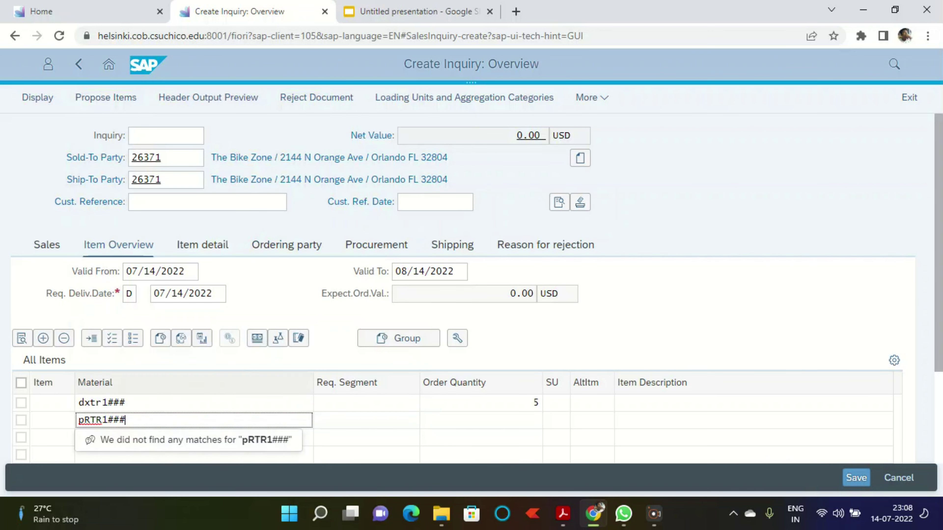
left_click(481, 421)
type("2")
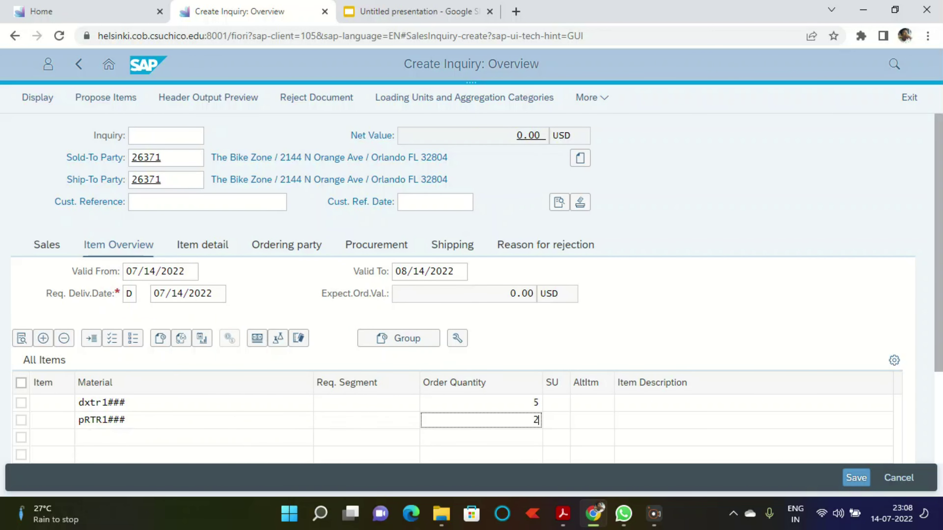
Step: Correct the item materials to DXTR1000 and prtr1000 and validate both lines
key("Return")
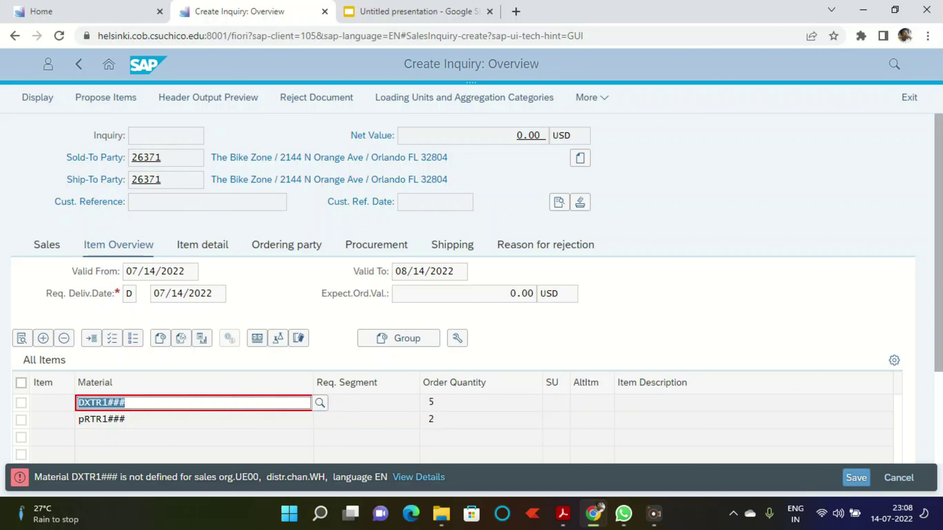
left_click(129, 404)
key("BackSpace")
key("BackSpace")
key("BackSpace")
type("000")
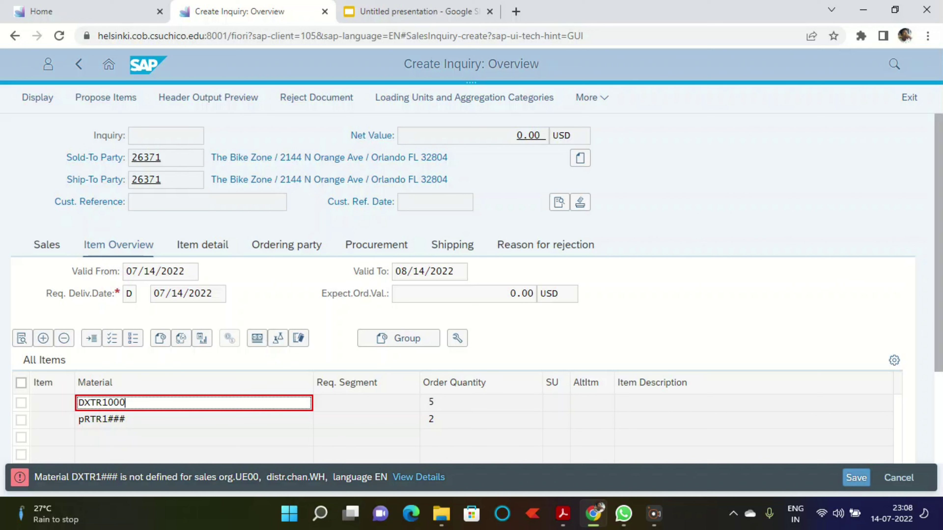
left_click(128, 420)
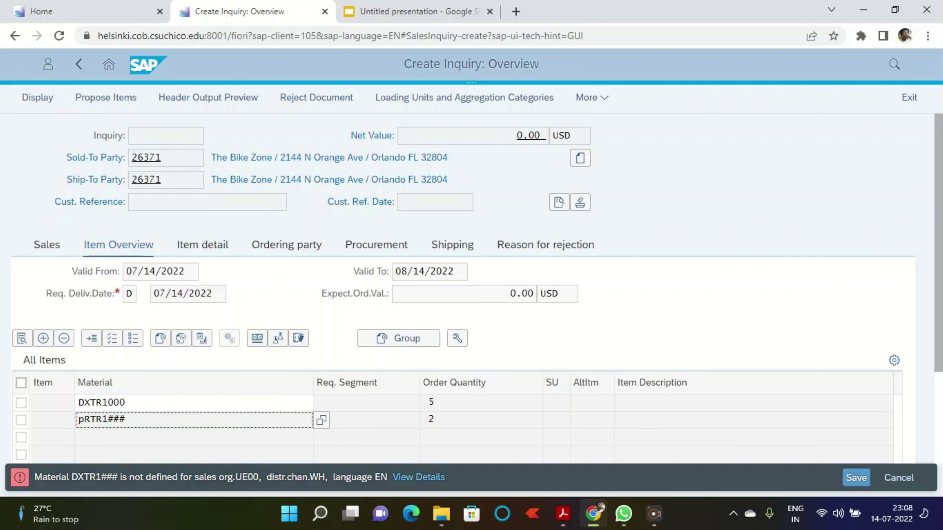
key("Return")
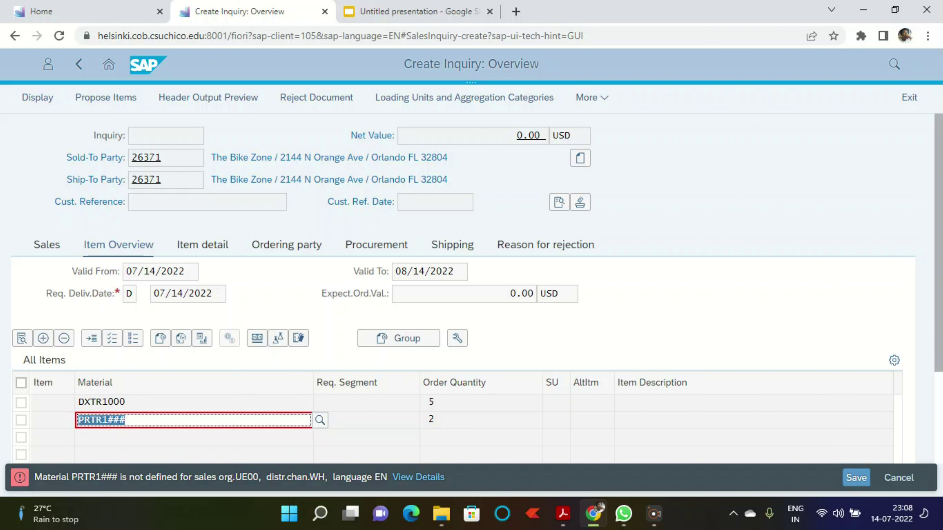
left_click(366, 421)
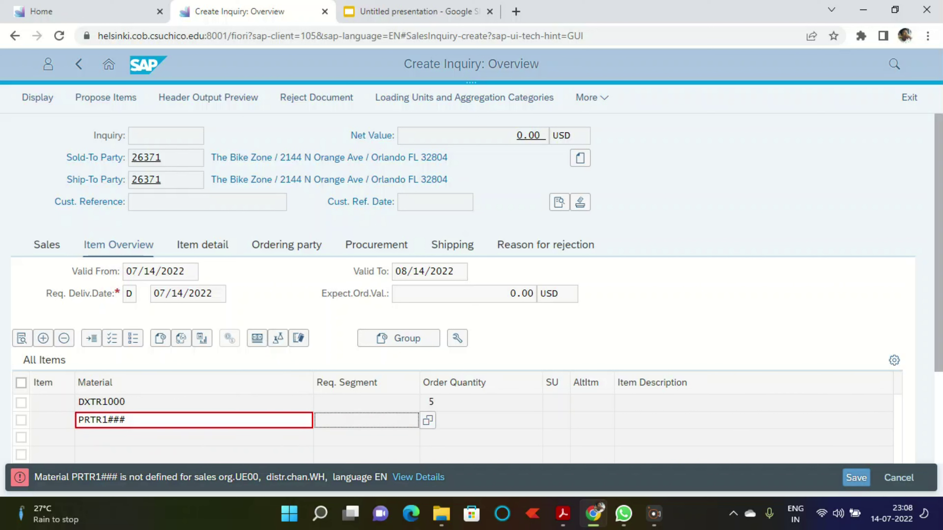
key("shift+Tab")
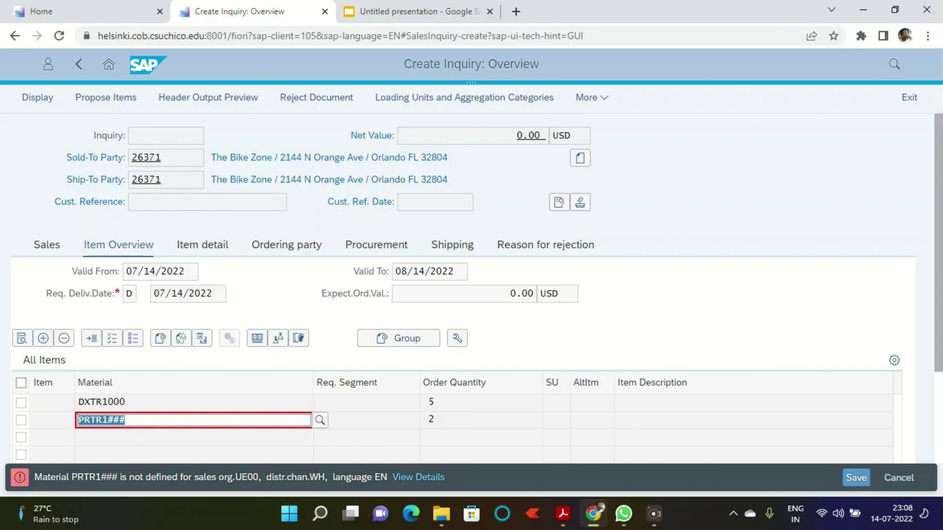
type("pr")
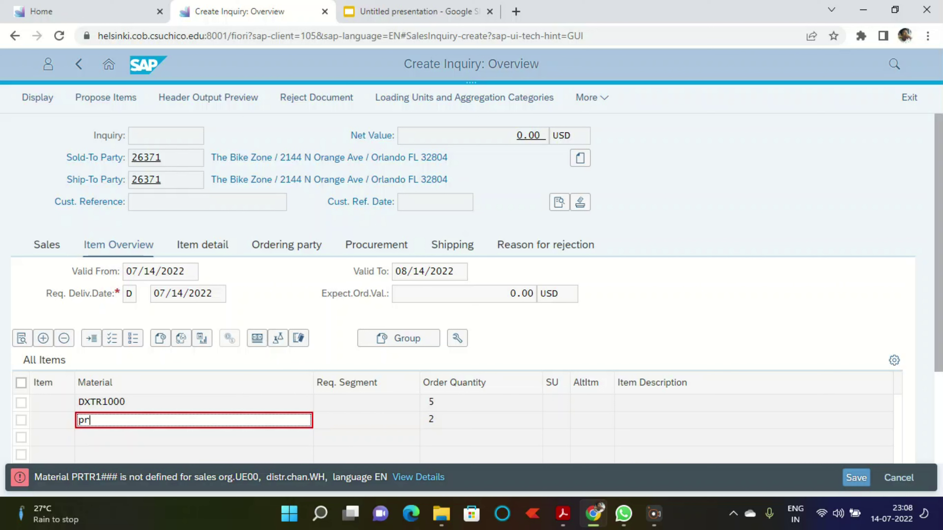
type("tr1000")
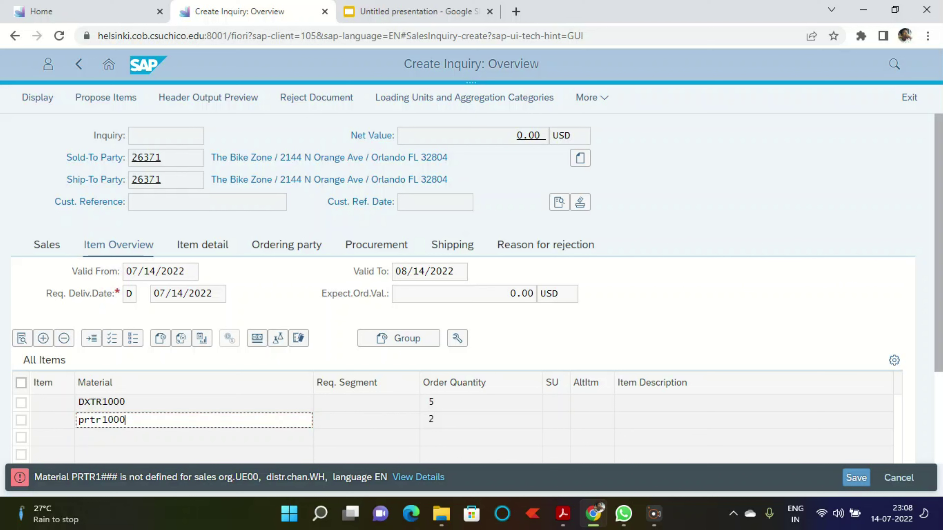
key("Return")
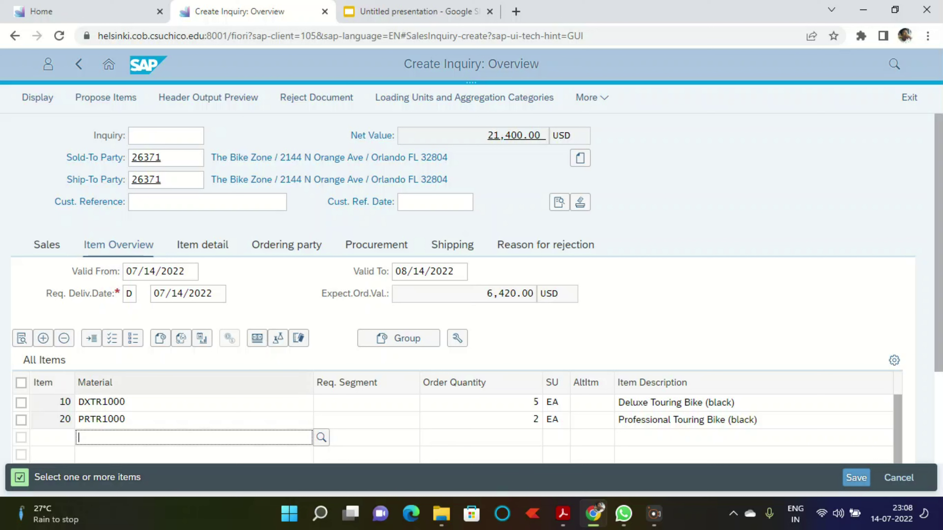
left_click(21, 383)
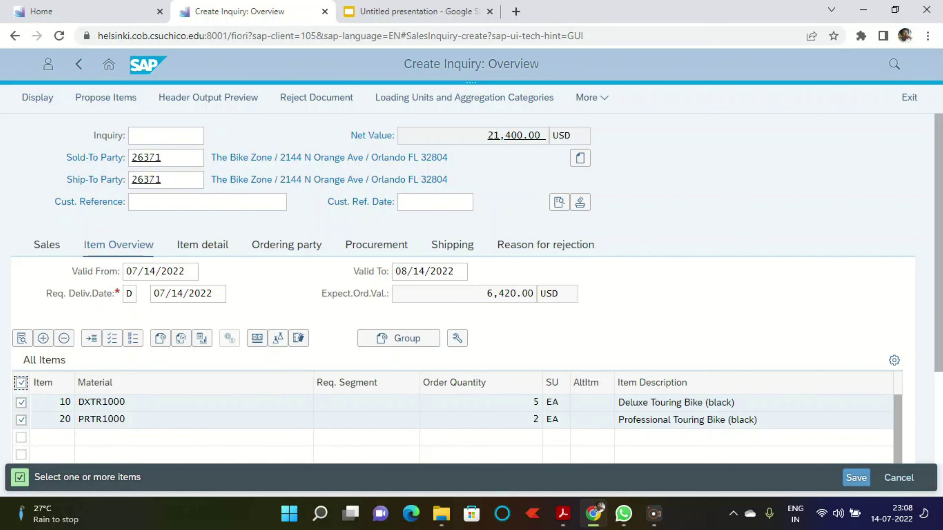
left_click(257, 338)
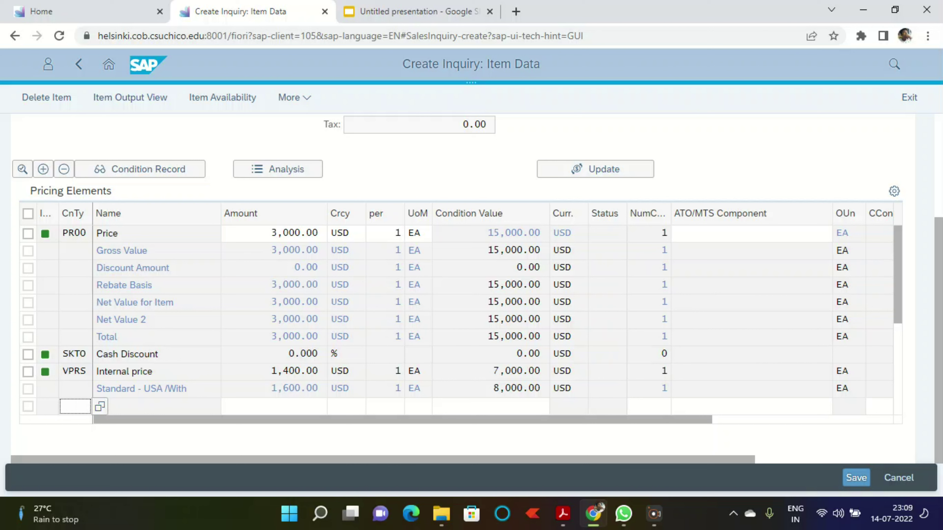
left_click(78, 64)
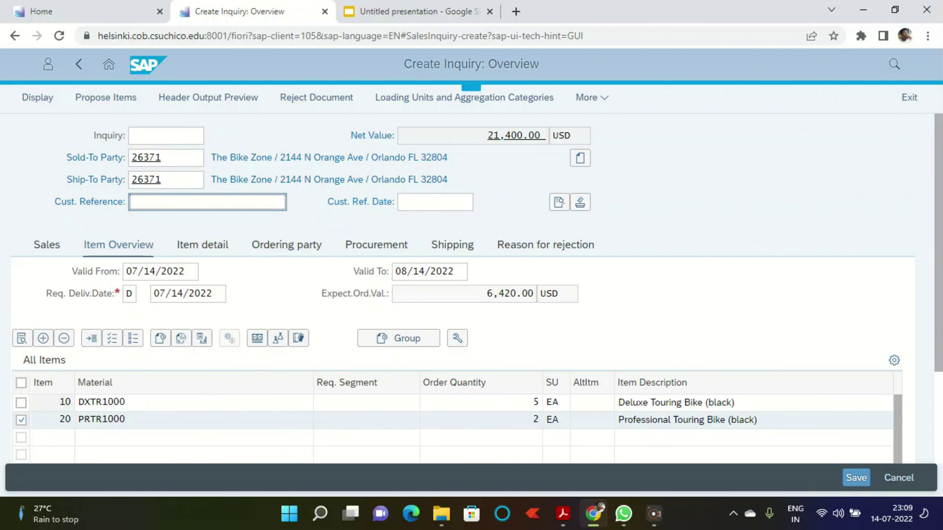
Step: Enter the customer reference on the inquiry
type("000")
key("BackSpace")
key("BackSpace")
key("BackSpace")
type("###")
key("Tab")
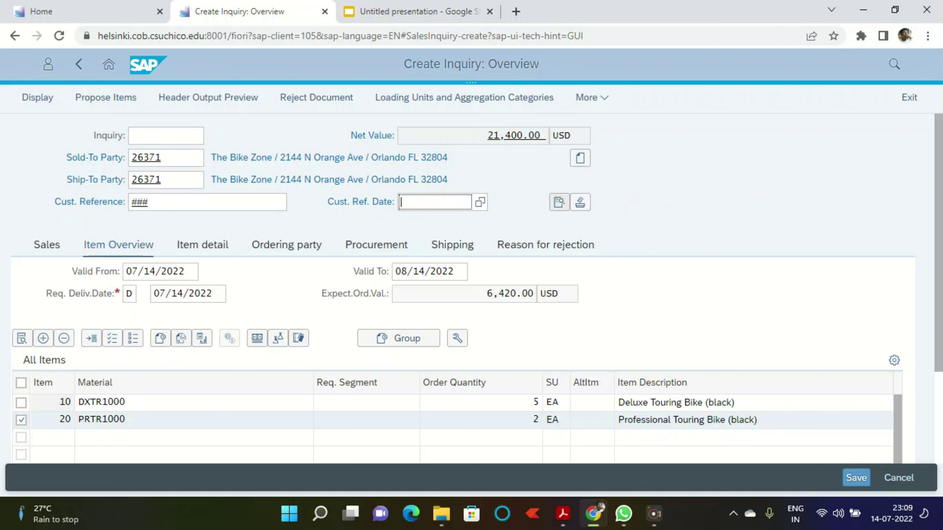
Step: Set the customer reference date to 07/14/2022 and select both item rows
key("F4")
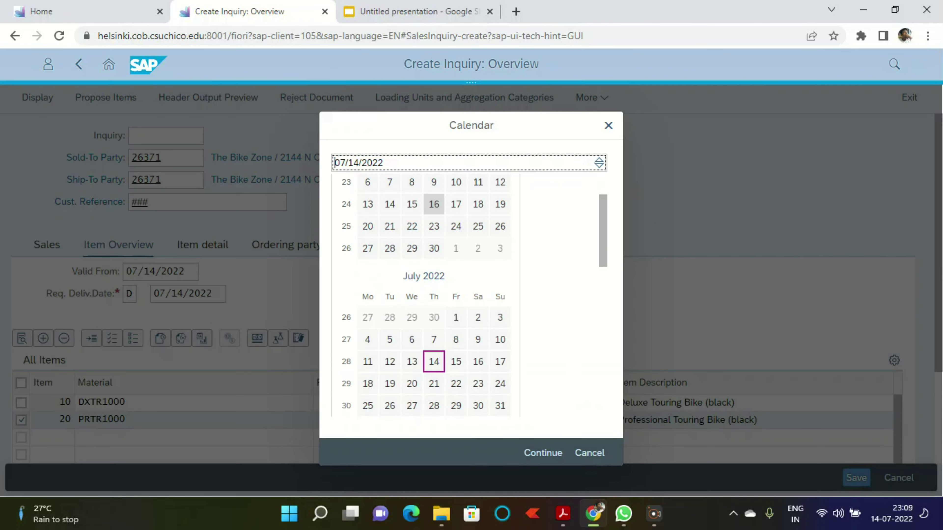
left_click(542, 453)
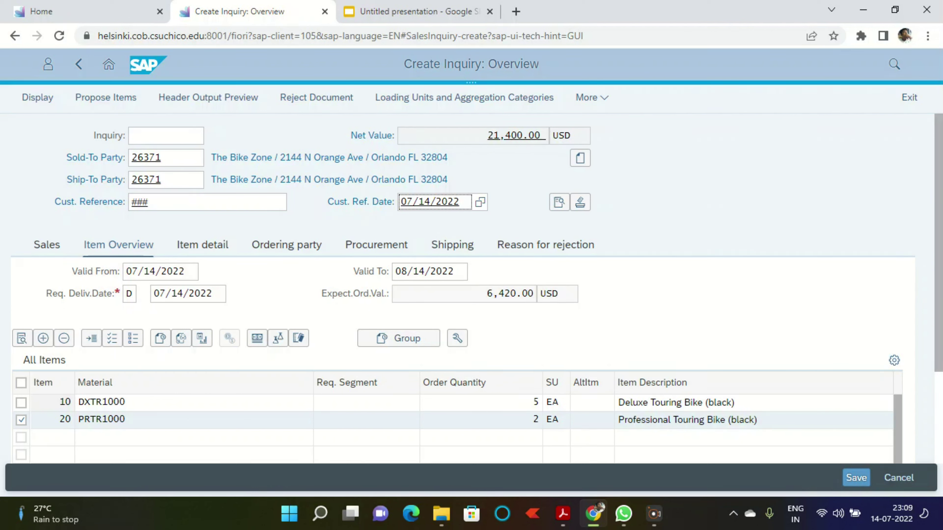
left_click(21, 383)
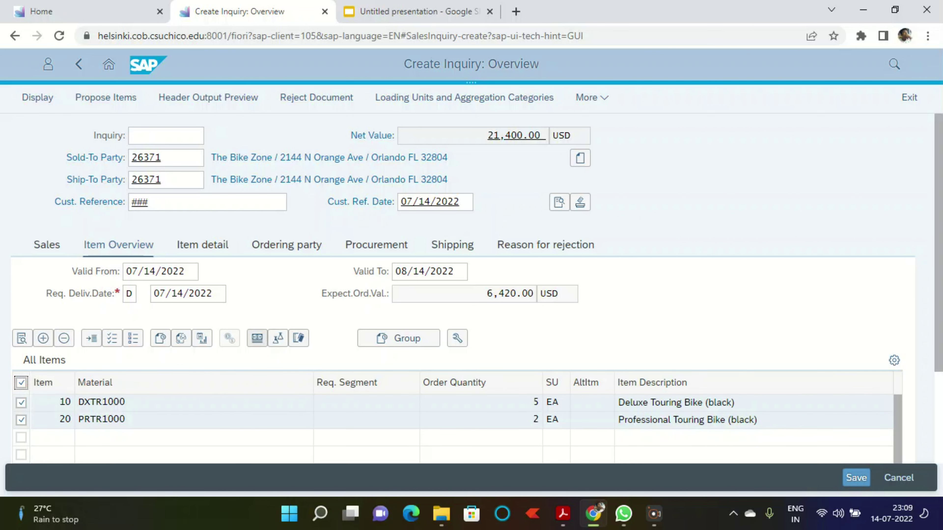
Step: In the selected items' details, change order probability from 30 to 70
left_click(257, 338)
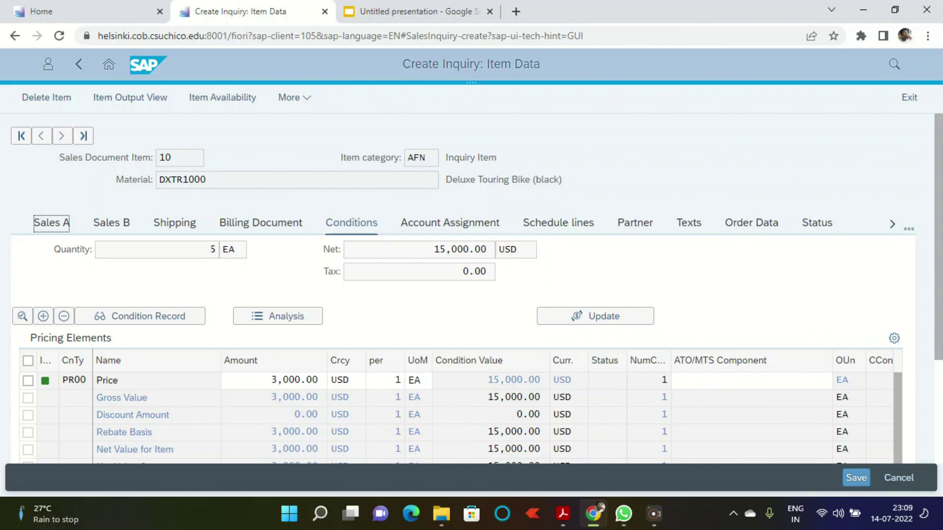
scroll(305, 346, "down", 3)
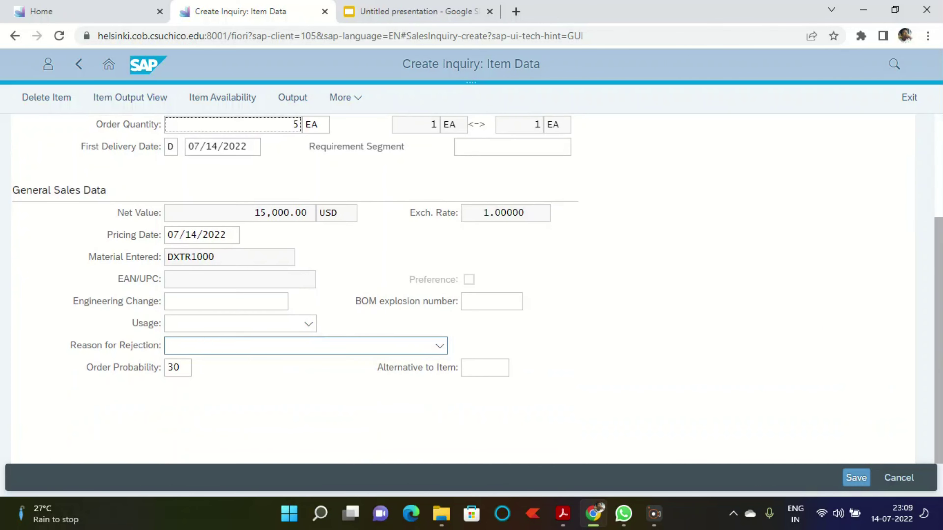
left_click(179, 368)
double_click(179, 368)
type("70")
key("Return")
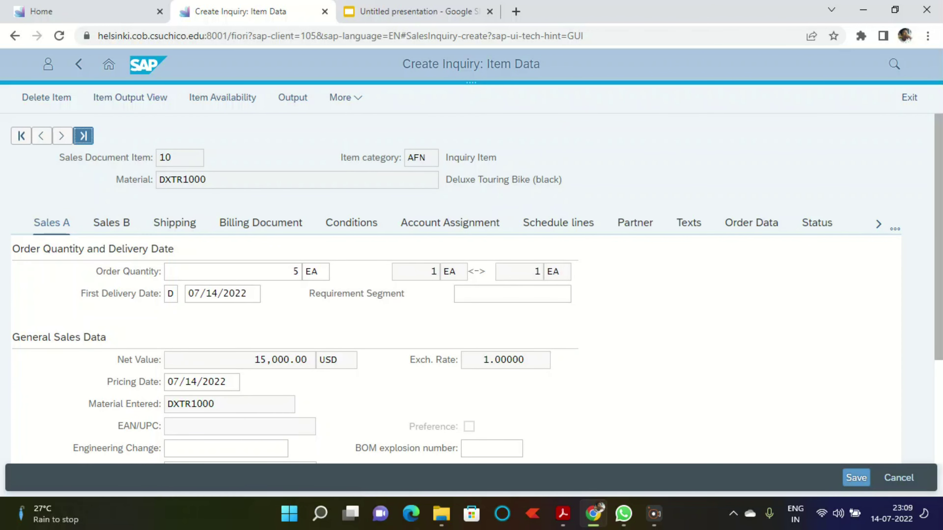
Step: Re-enter 70 as the Professional Touring Bike's order probability and save the inquiry
scroll(457, 288, "down", 4)
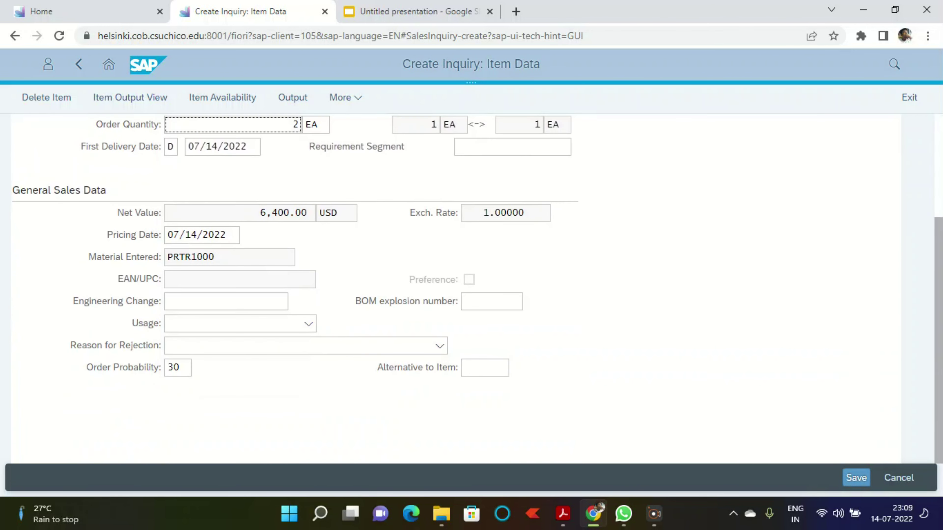
scroll(456, 289, "up", 4)
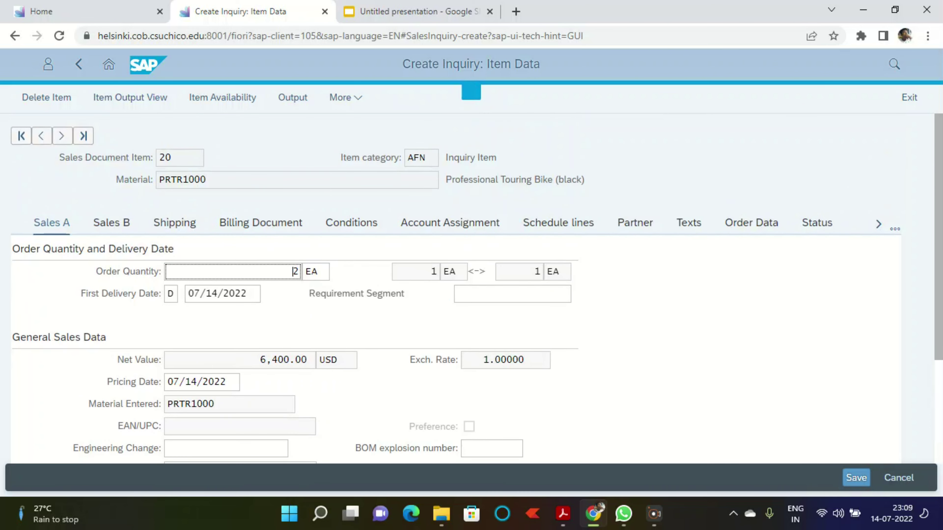
scroll(456, 289, "down", 3)
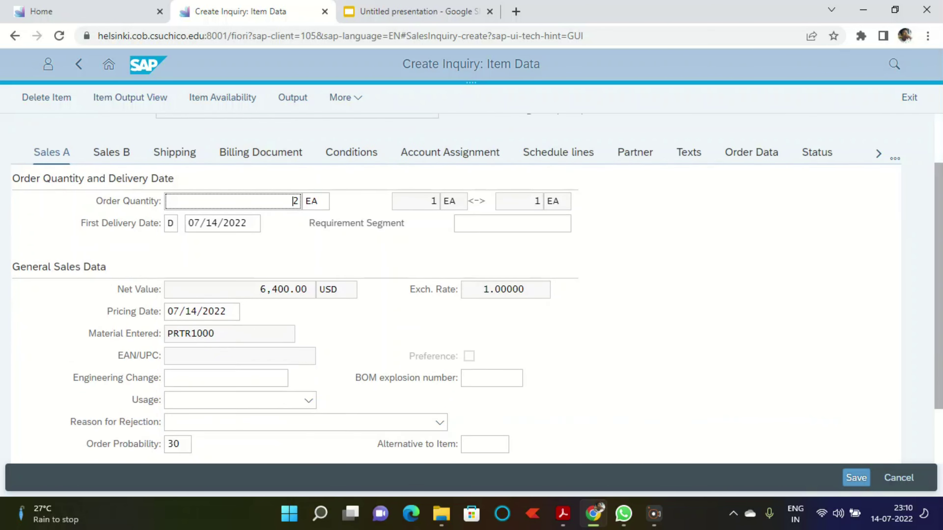
key("Tab")
key("Tab")
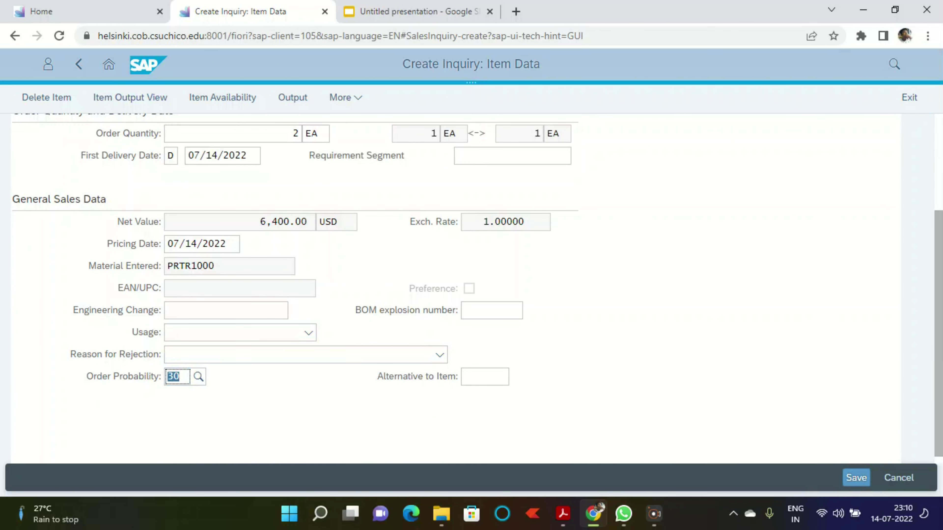
type("70")
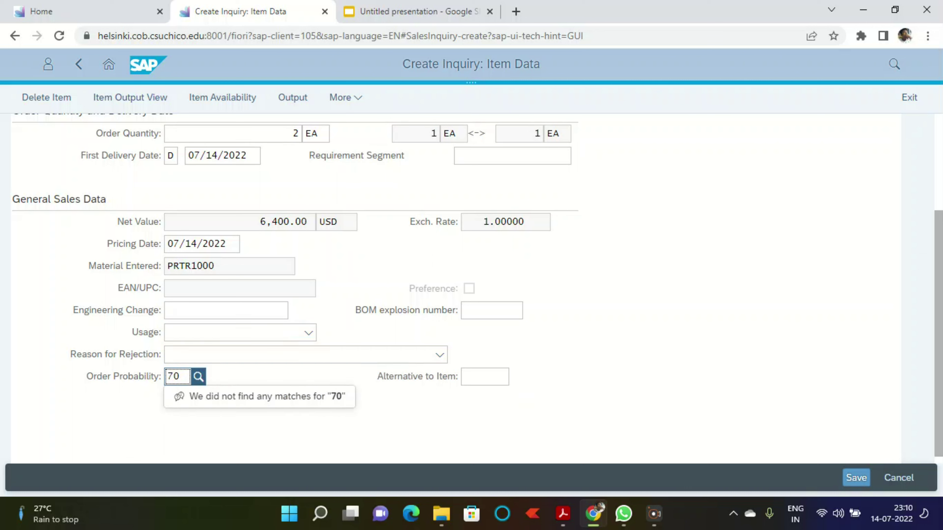
key("Return")
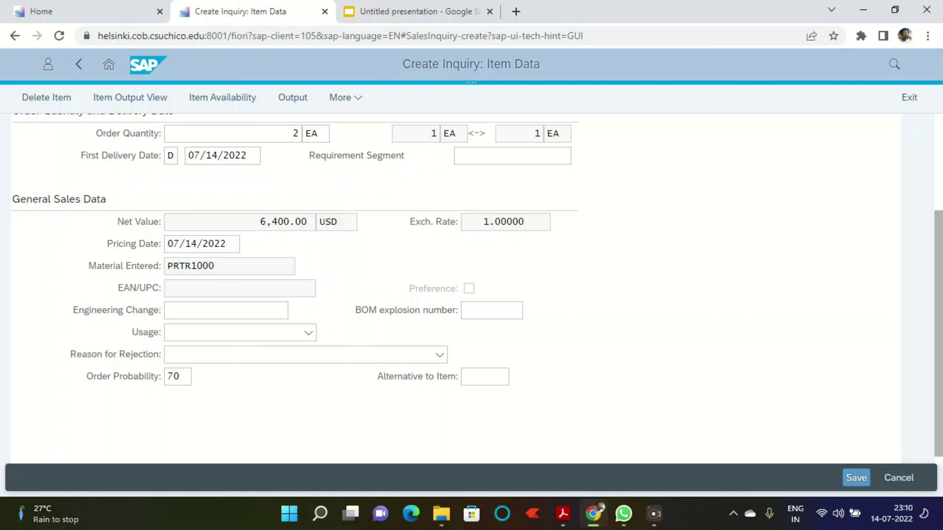
left_click(856, 479)
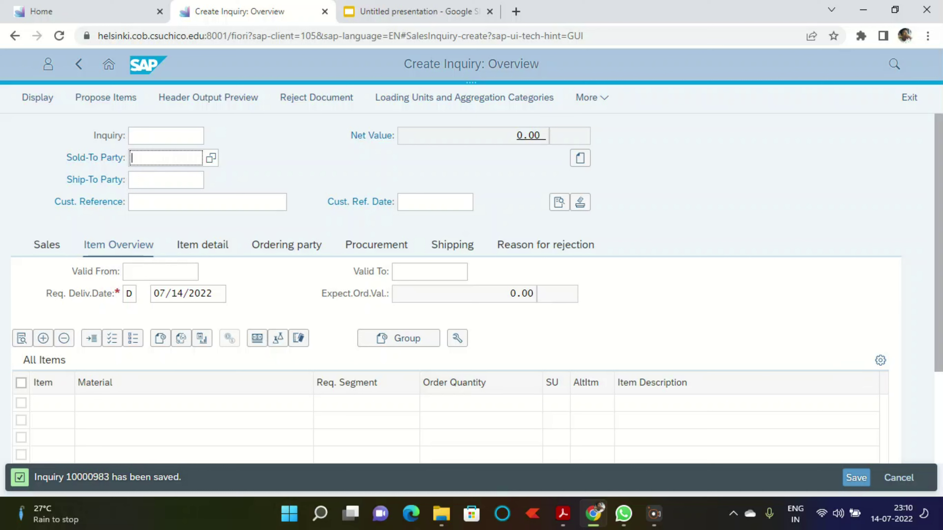
Step: Leave the inquiry for the launchpad home and launch the Manage Sales Quotations tile
left_click(654, 514)
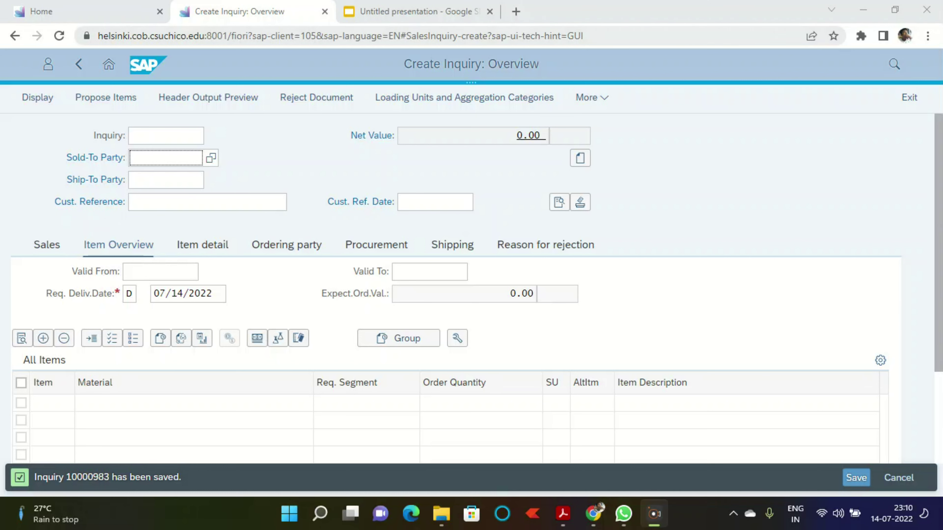
left_click(108, 64)
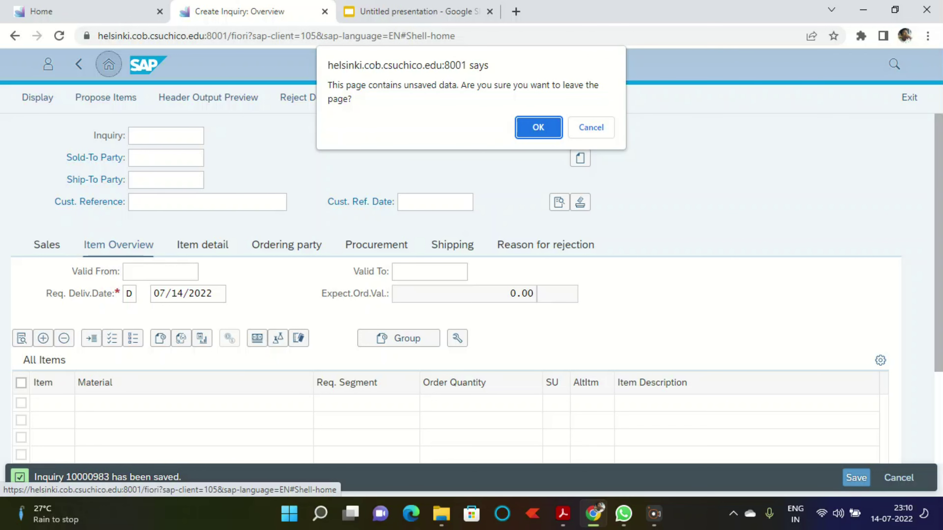
key("Return")
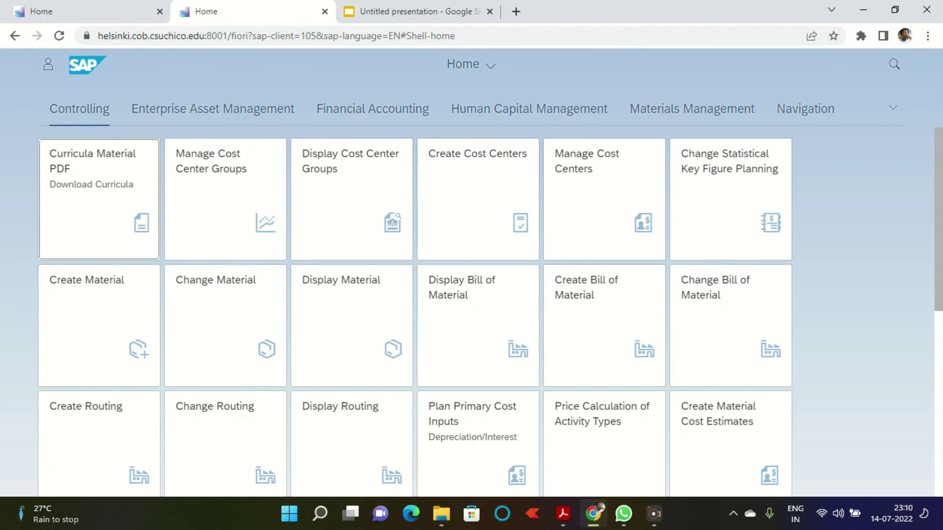
key("ctrl+w")
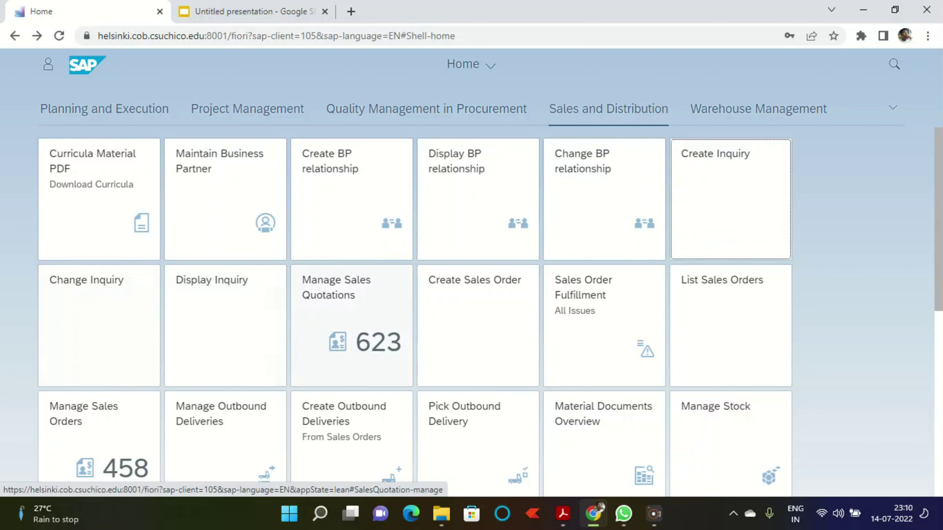
scroll(478, 260, "down", 2)
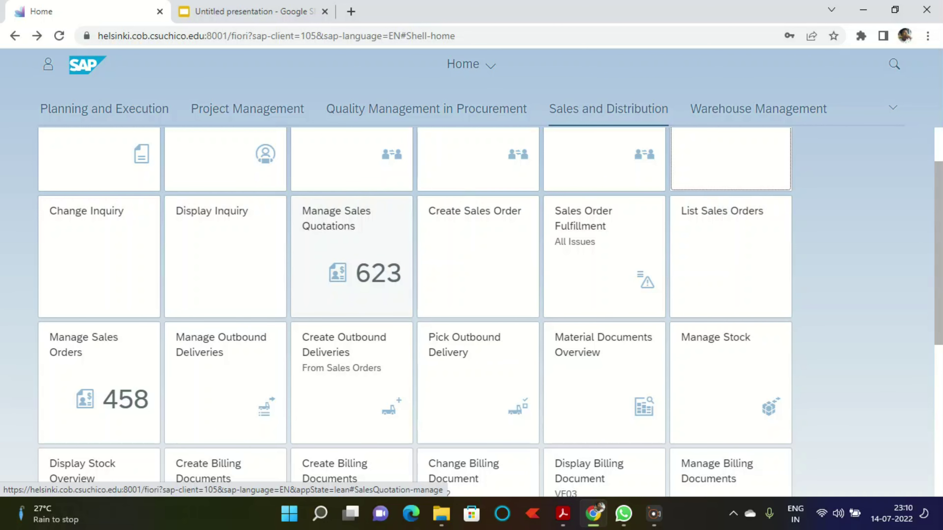
left_click(351, 256)
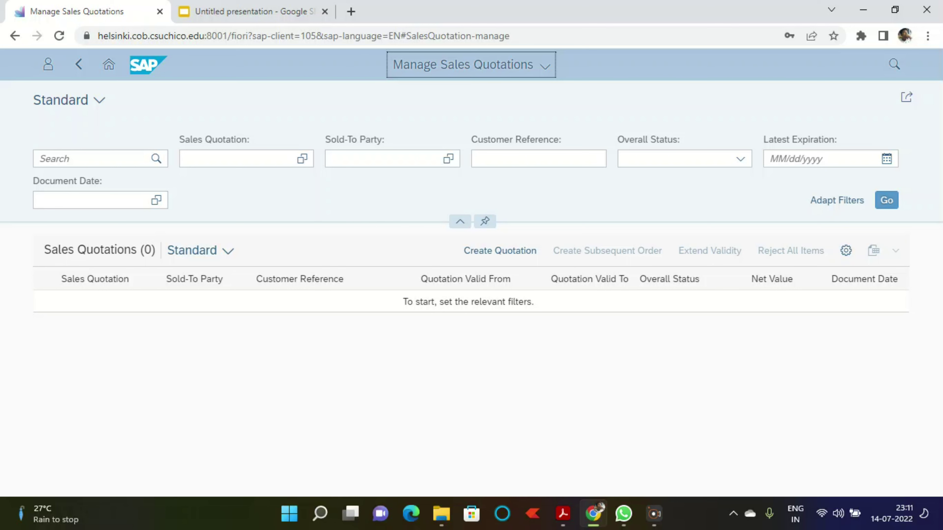
Step: Start a quotation of type QT and choose Create with Reference
left_click(500, 251)
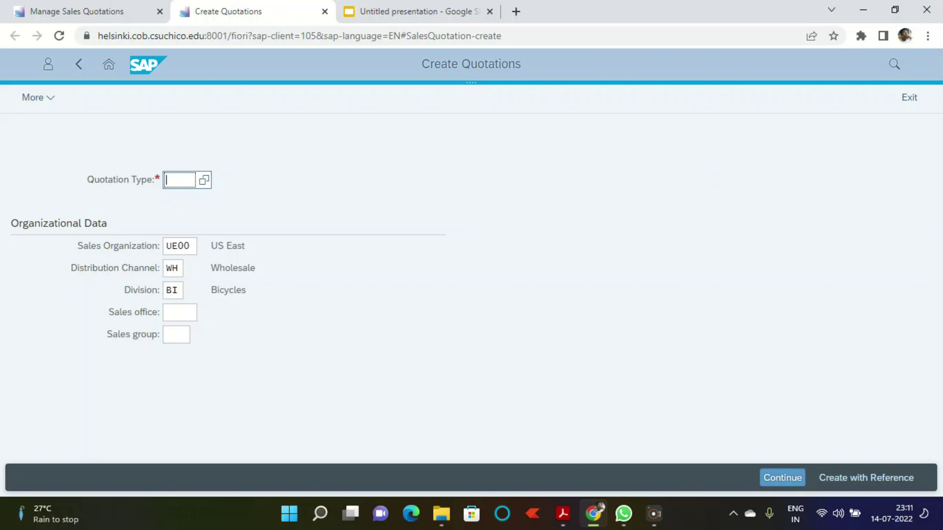
type("qt")
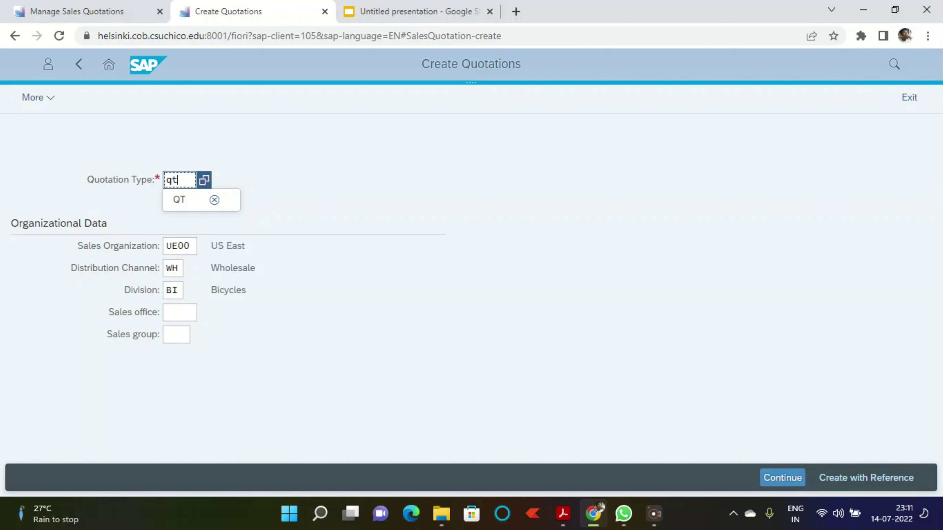
left_click(866, 478)
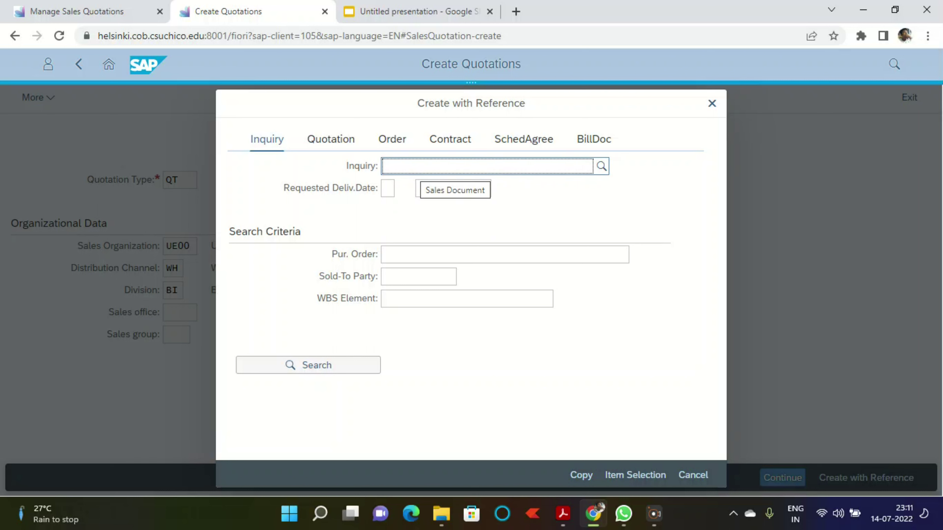
Step: Copy inquiry 10000983 into the quotation, bringing in DXTR1000 and PRTR1000
type("1000")
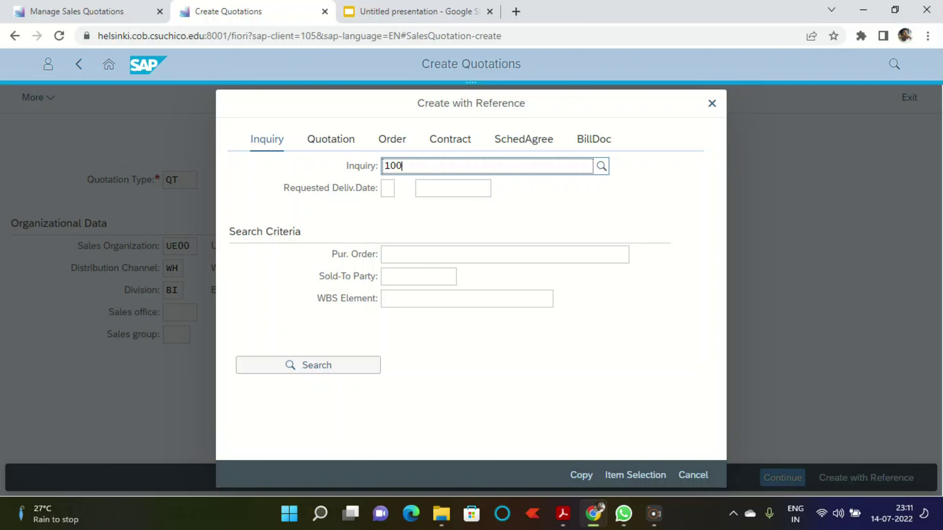
type("0")
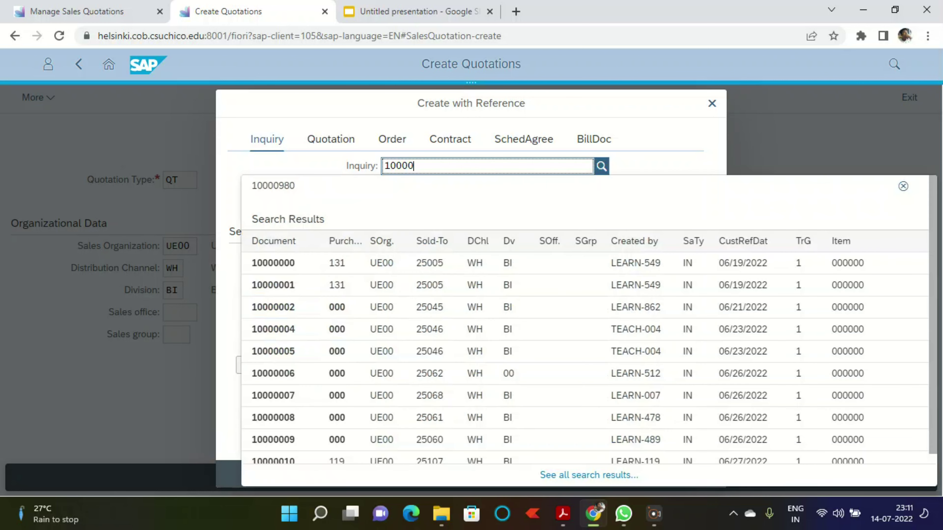
type("983")
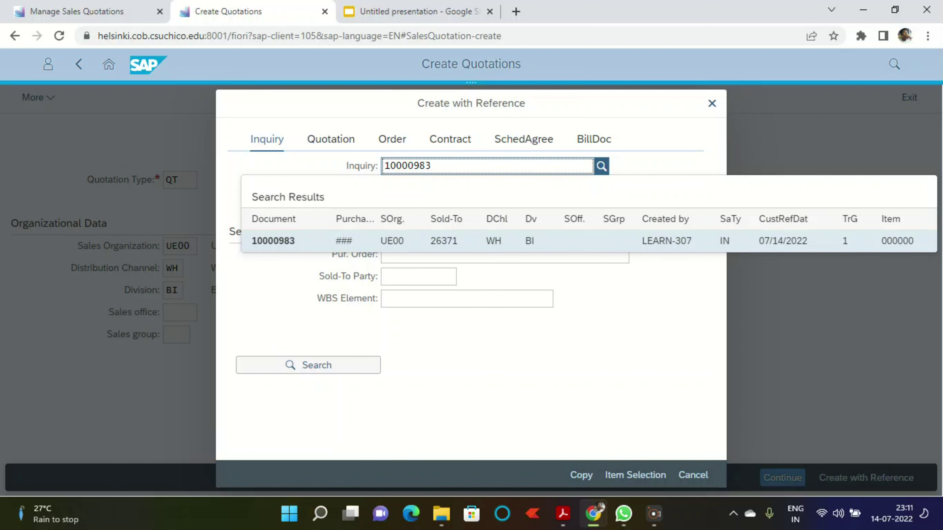
key("Return")
left_click(582, 475)
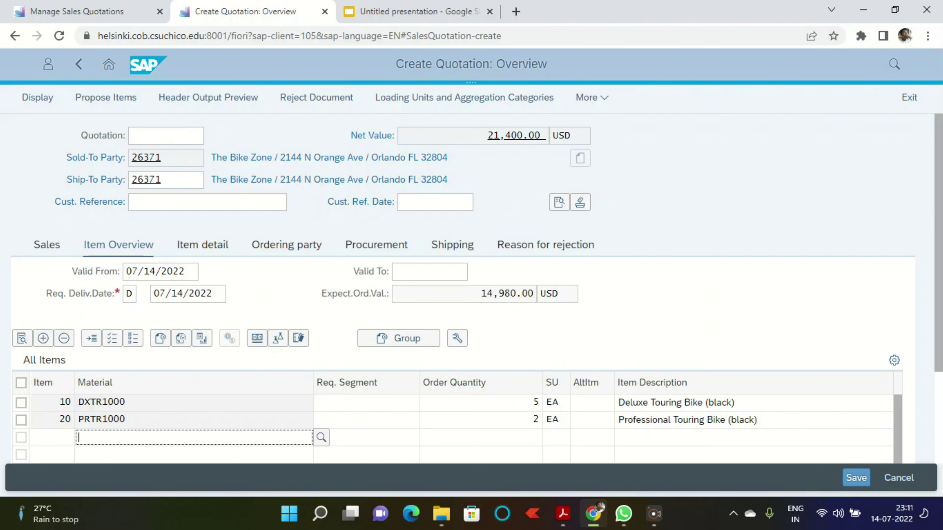
Step: Enter the quotation's customer reference and set its reference date to 07/14/2022
left_click(207, 202)
type("###")
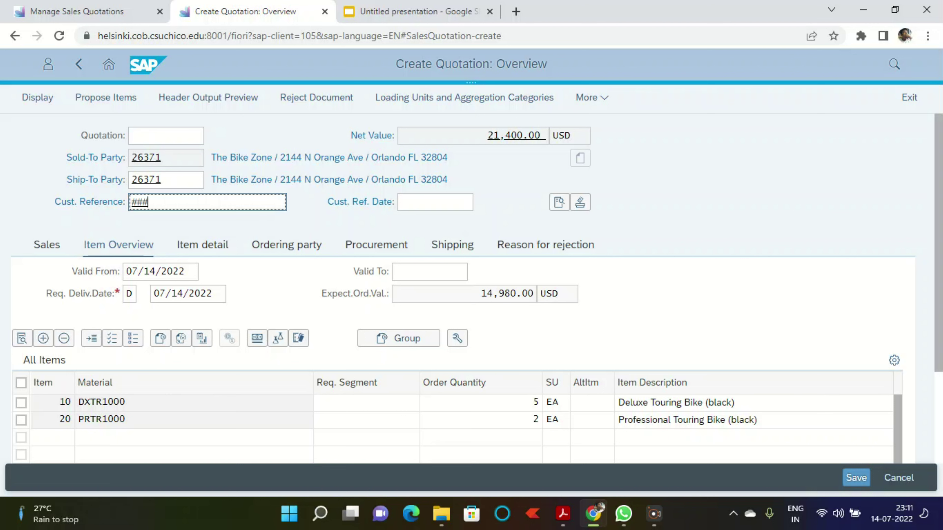
left_click(436, 202)
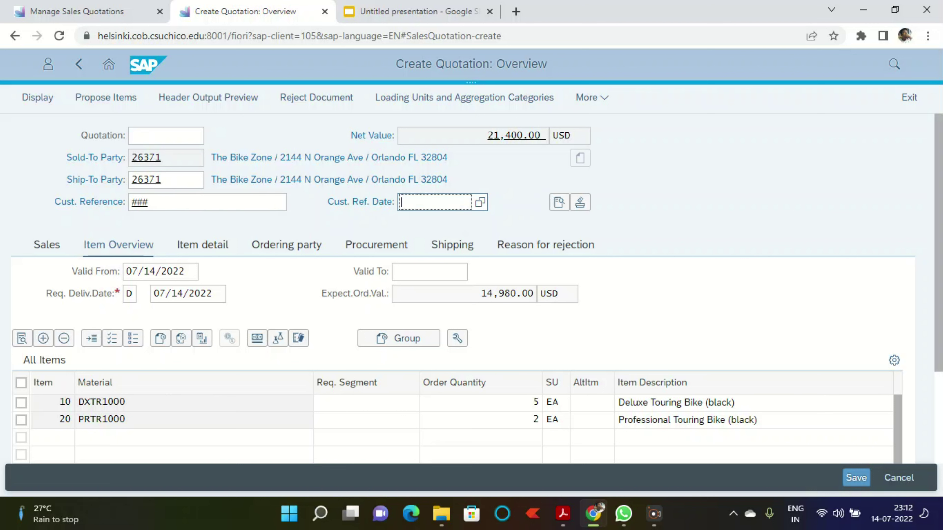
key("F4")
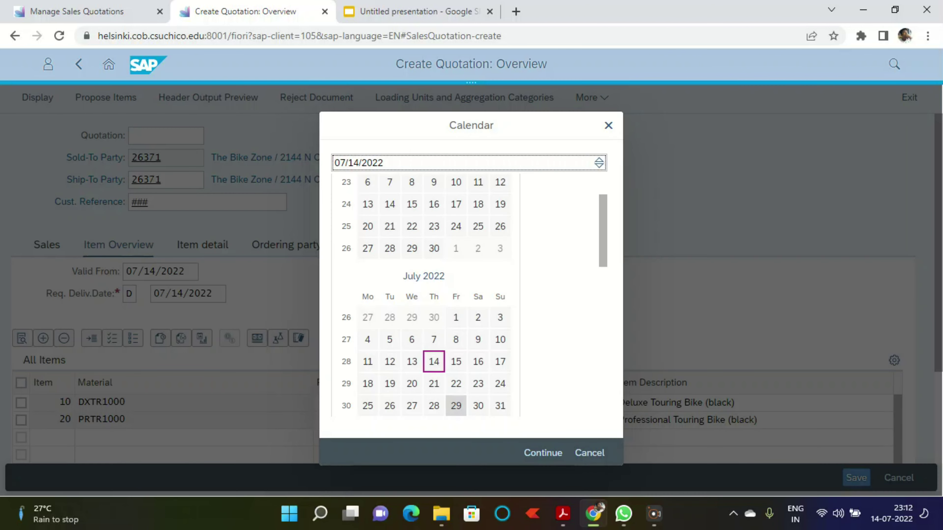
left_click(543, 453)
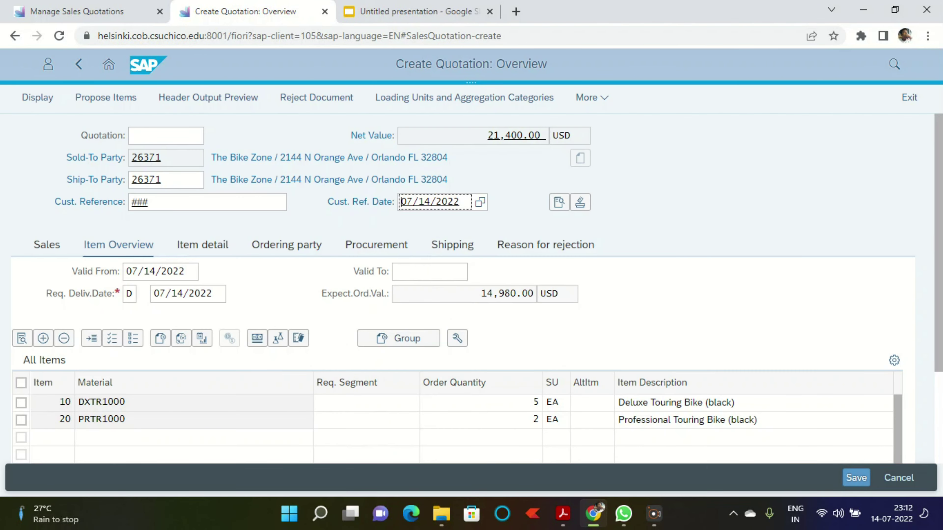
left_click(429, 272)
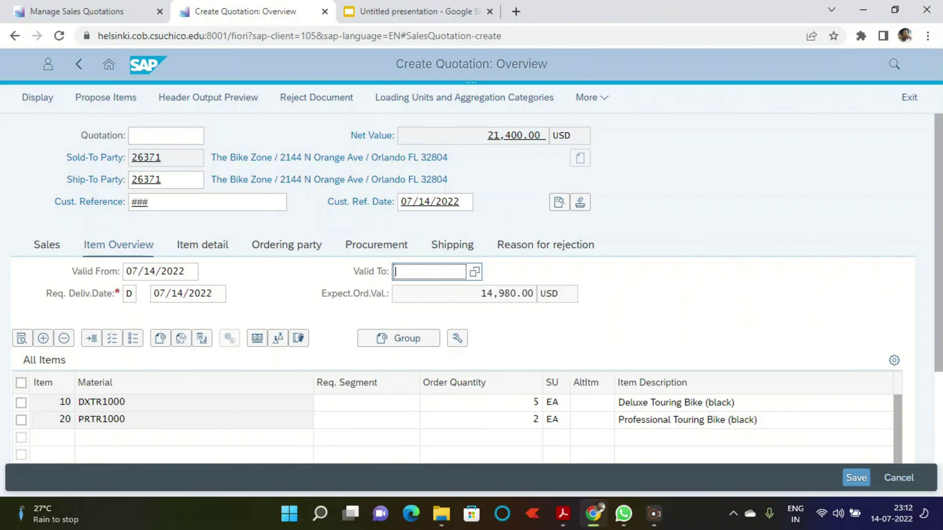
Step: Set Valid To to 08/14/2022 and open detail data for both quotation items
key("F4")
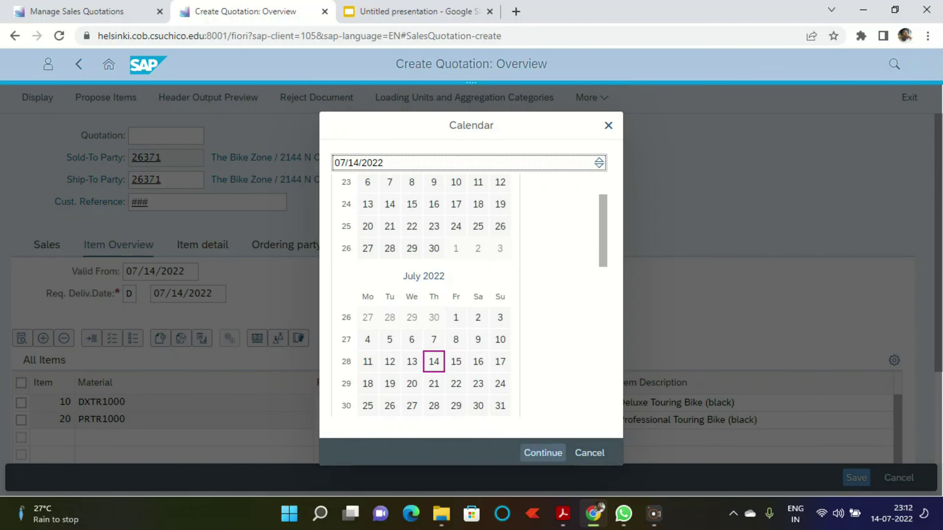
key("Return")
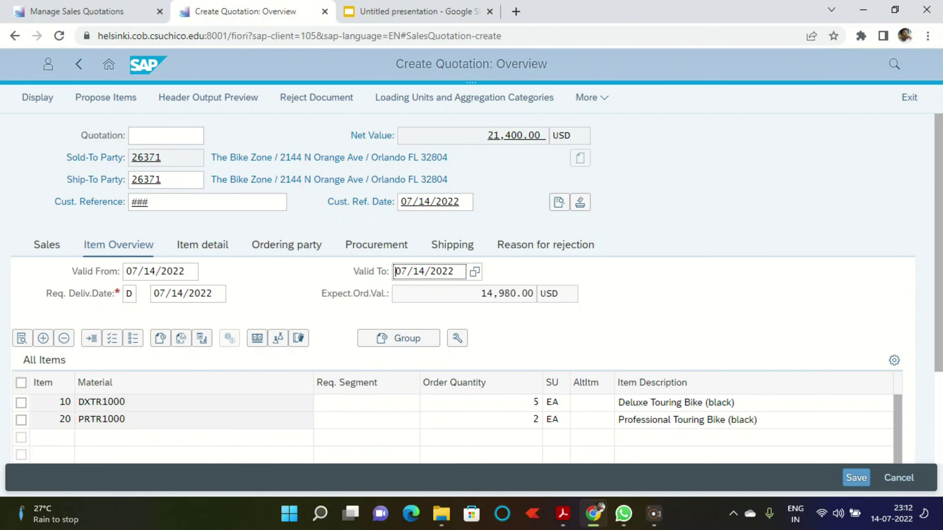
key("BackSpace")
type("8")
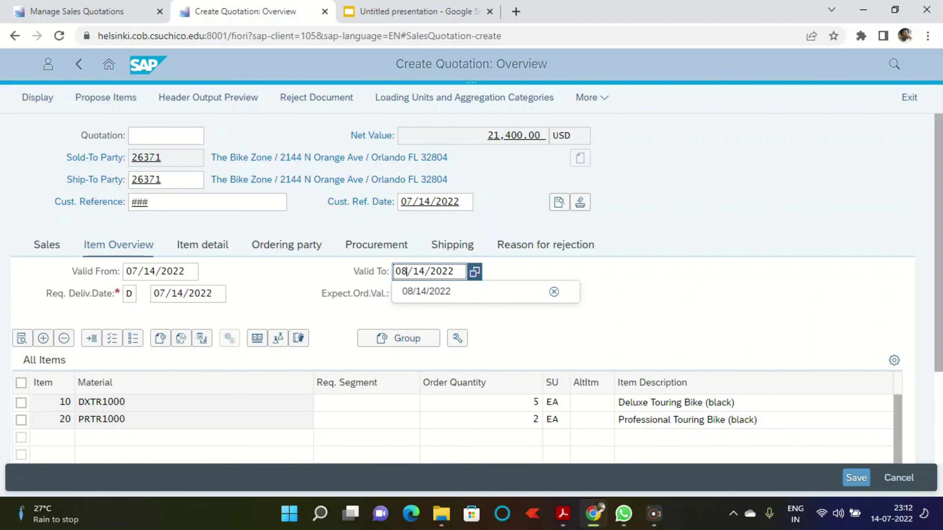
left_click(44, 360)
left_click(21, 382)
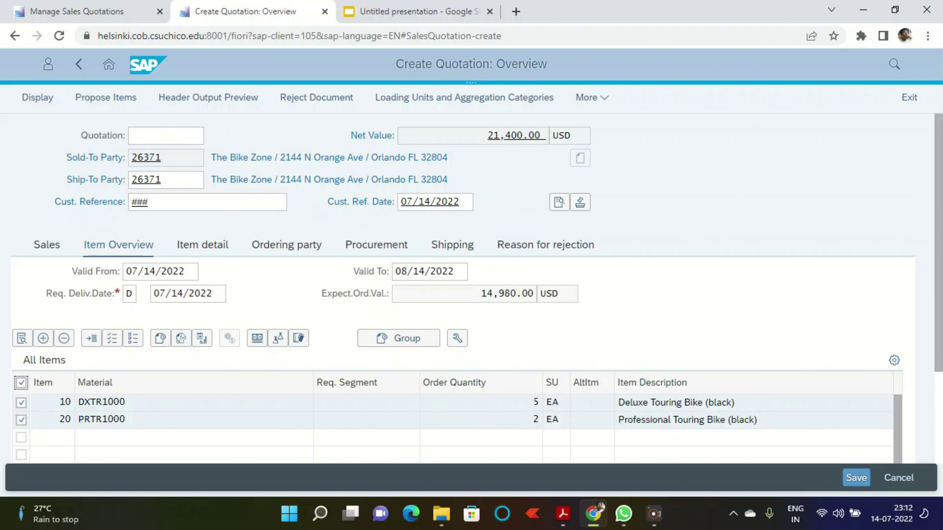
left_click(257, 338)
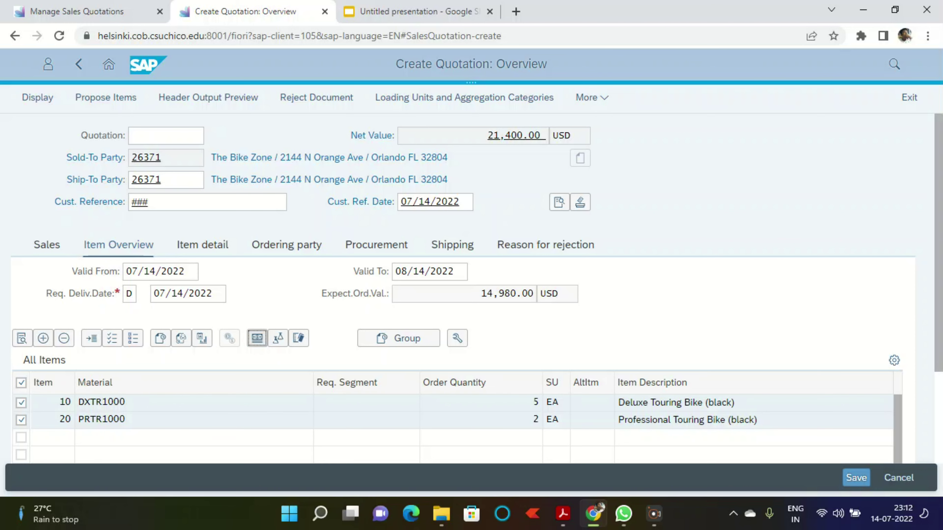
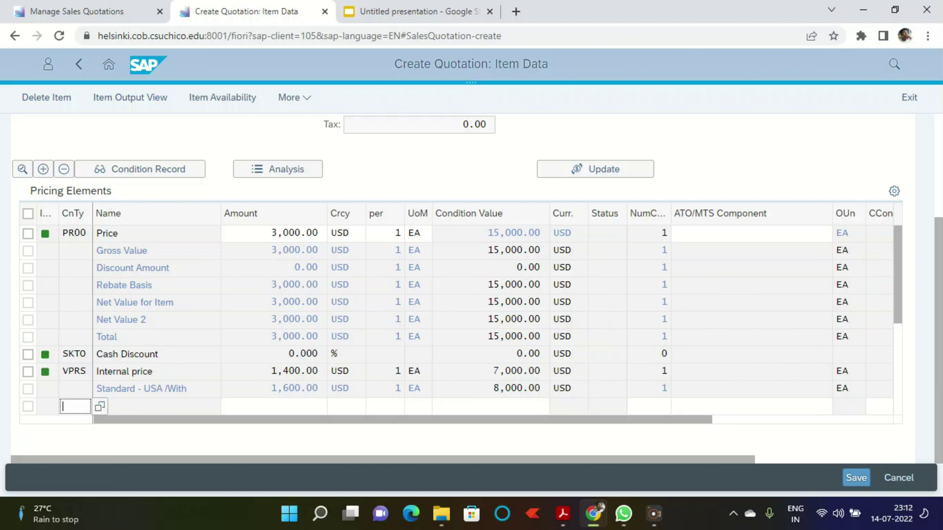
Step: Give item DXTR1000 a K004 discount of 50.00, cutting it to 14,750 USD, and return to the overview
type("k00")
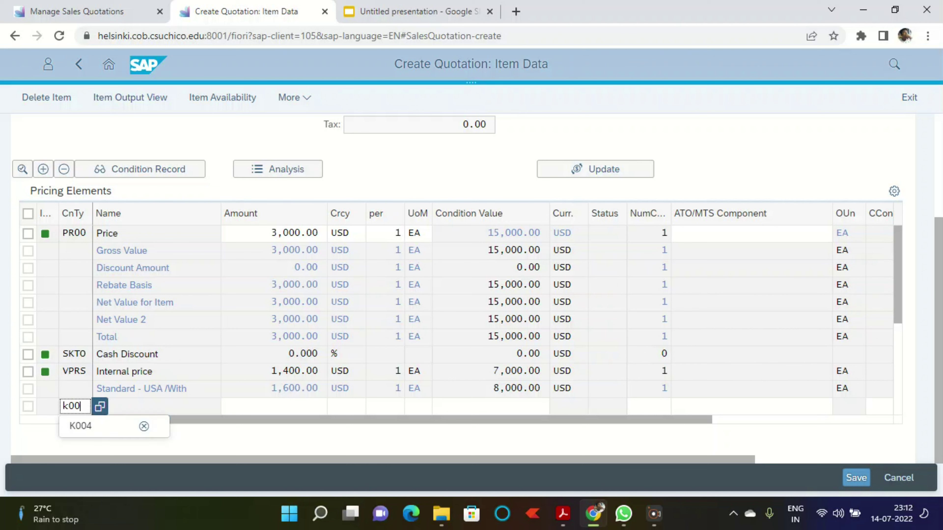
type("4")
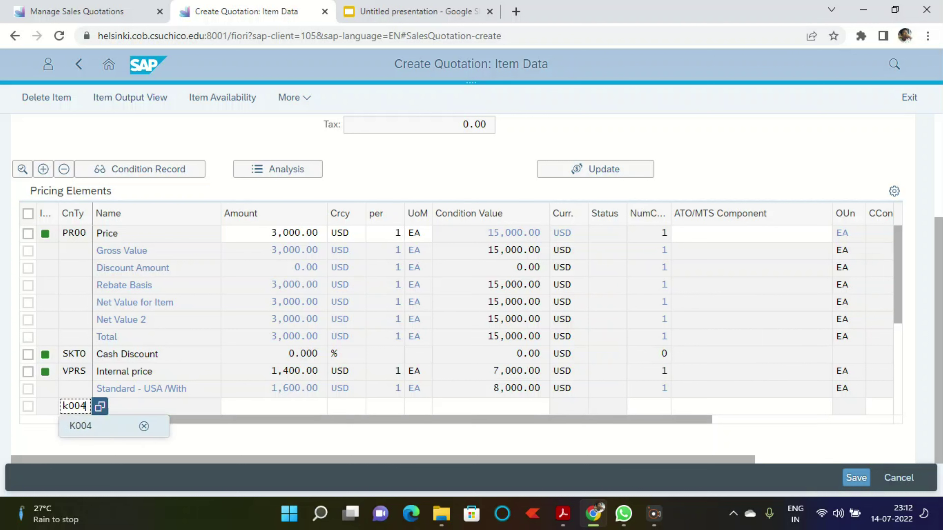
key("Tab")
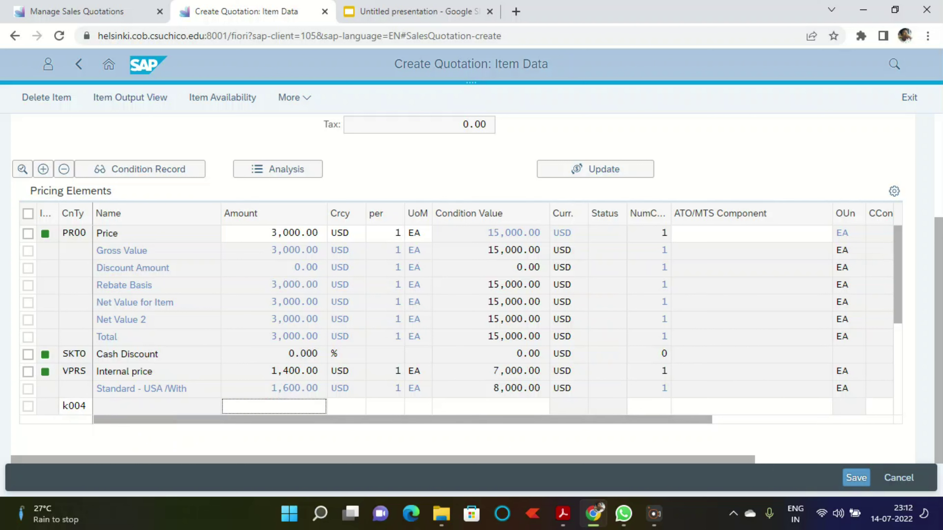
type("50")
key("Return")
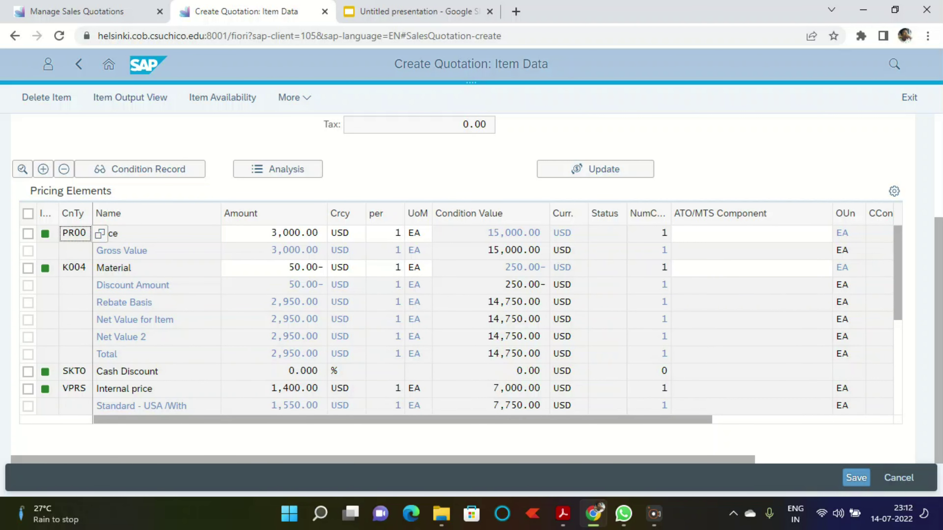
scroll(278, 316, "up", 3)
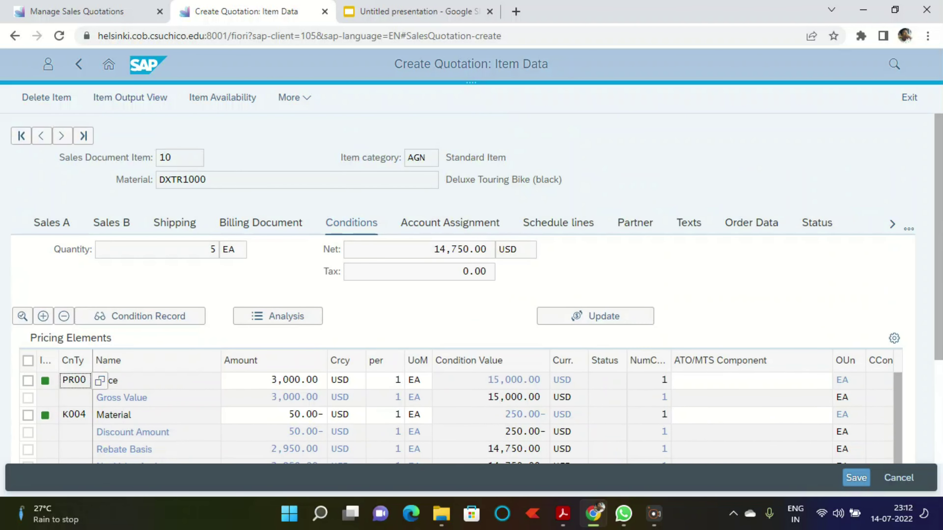
scroll(278, 316, "down", 3)
left_click(78, 64)
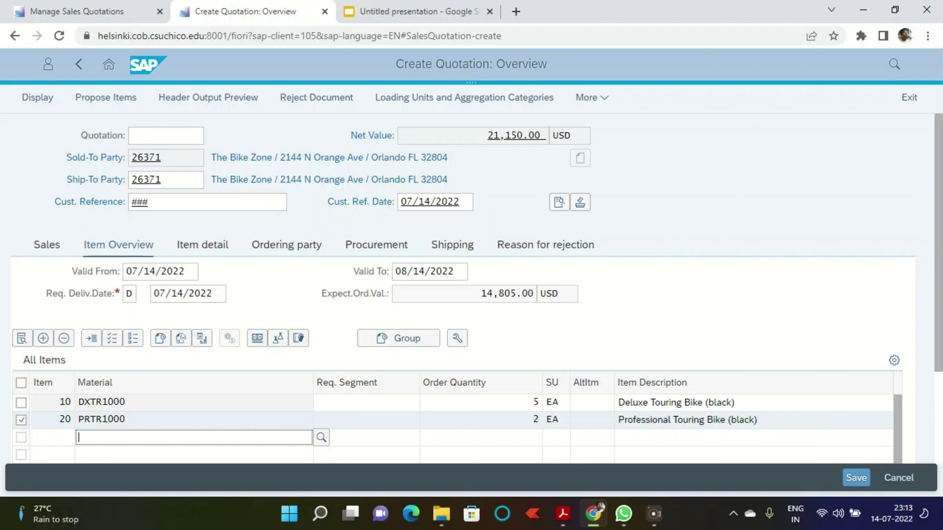
Step: Select all quotation items and open the header-level pricing conditions
left_click(21, 383)
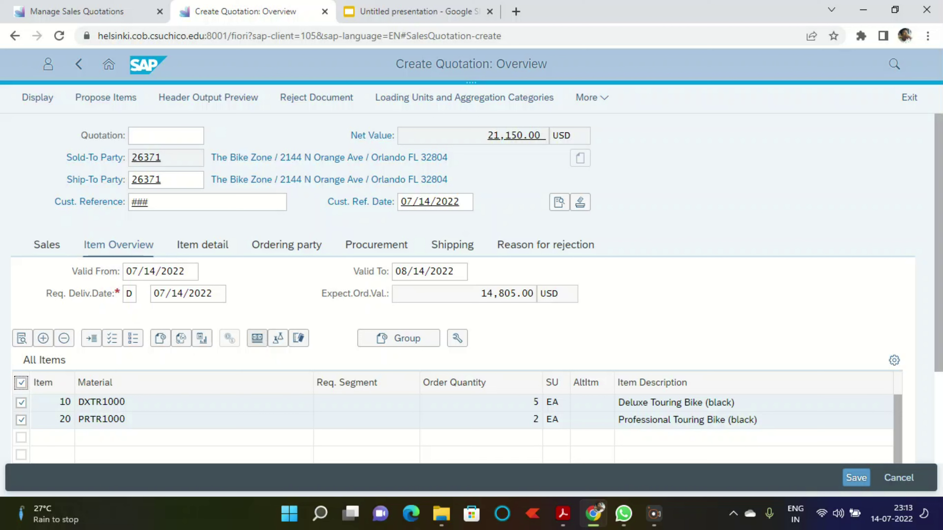
left_click(591, 97)
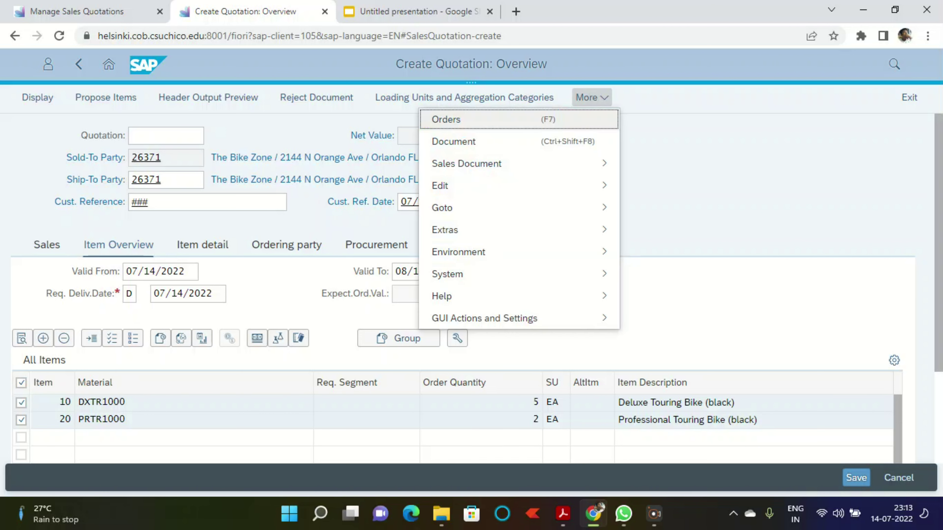
mouse_move(520, 207)
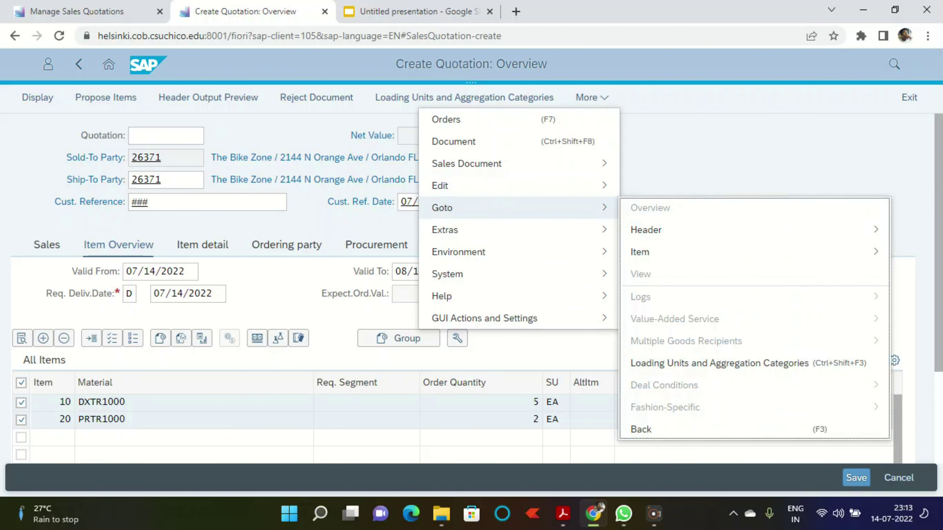
mouse_move(653, 230)
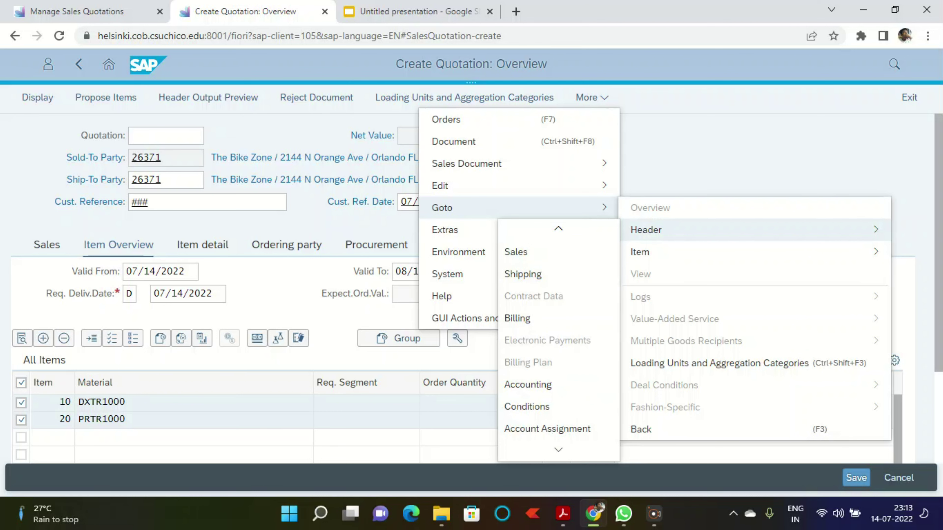
left_click(547, 429)
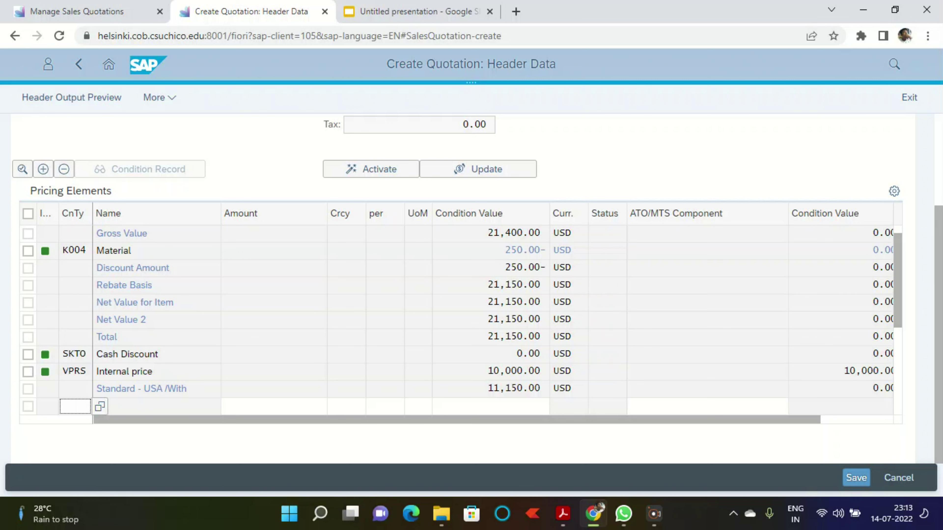
Step: Add a 5% RA00 discount, distribute it to the items (net 20,092.50), and save the quotation
type("rA00")
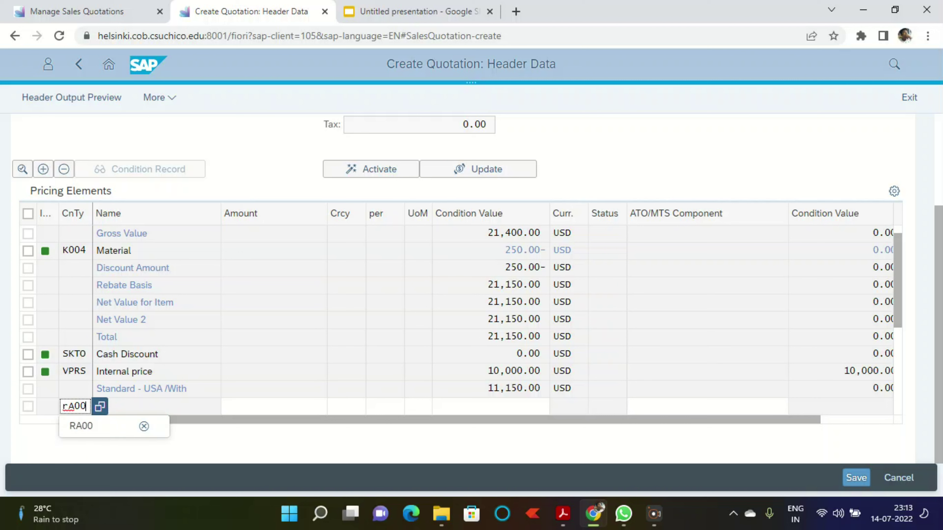
left_click(274, 407)
type("5")
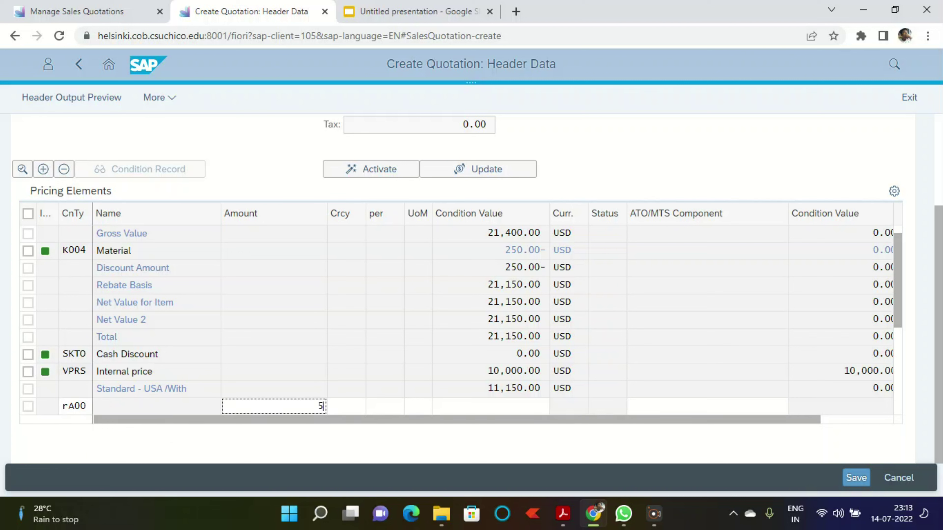
key("Return")
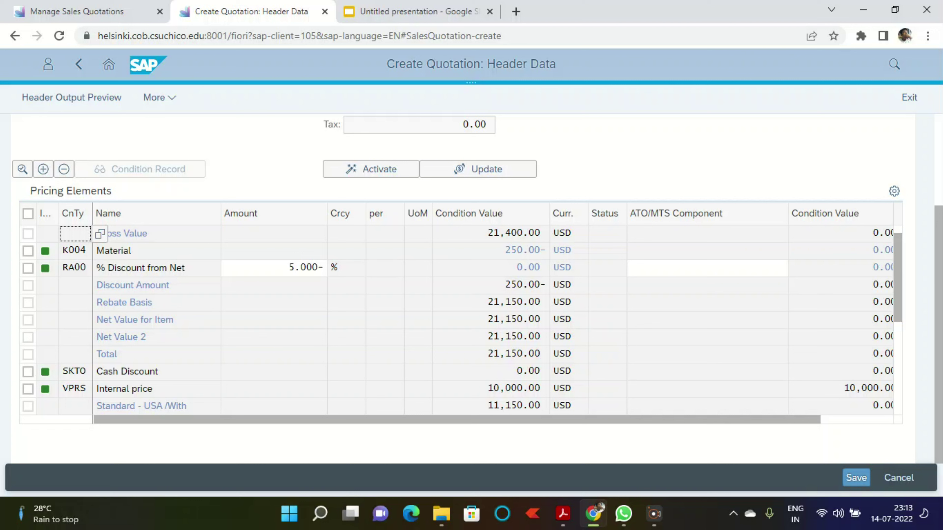
left_click(373, 170)
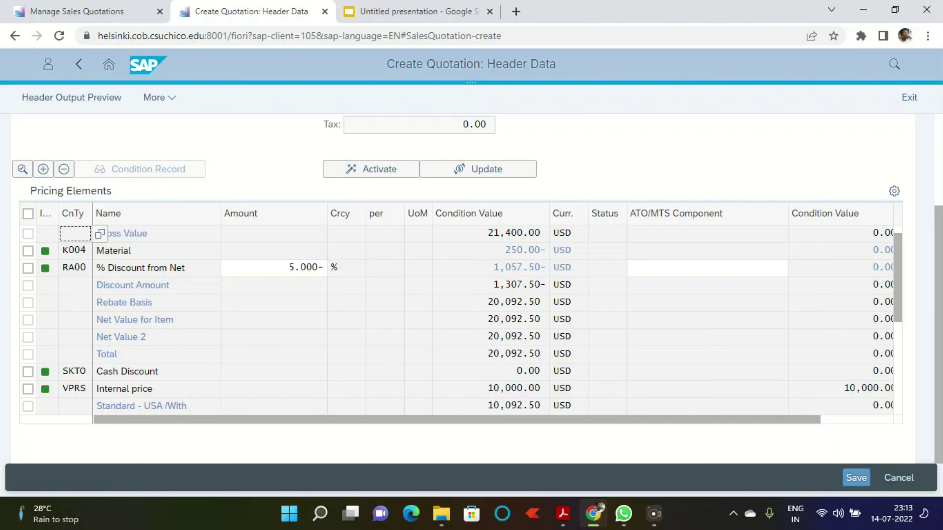
scroll(471, 289, "up", 2)
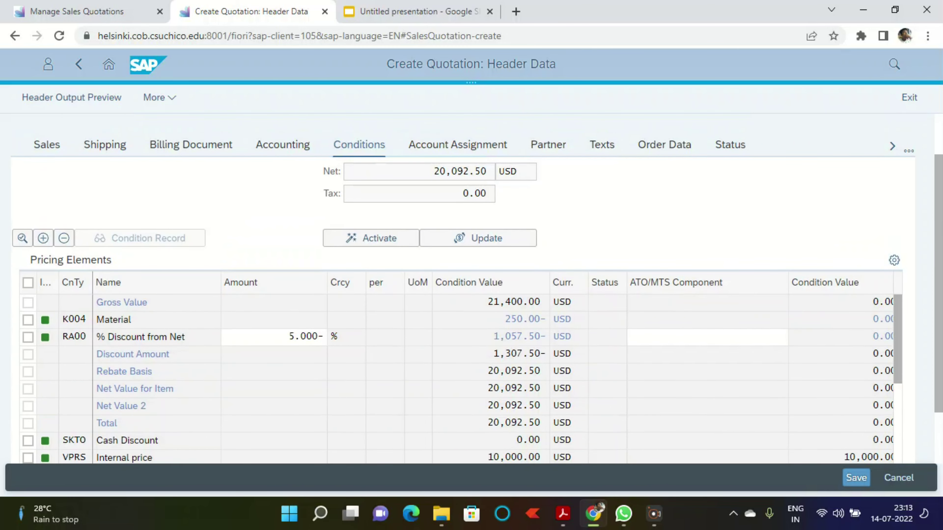
left_click(856, 478)
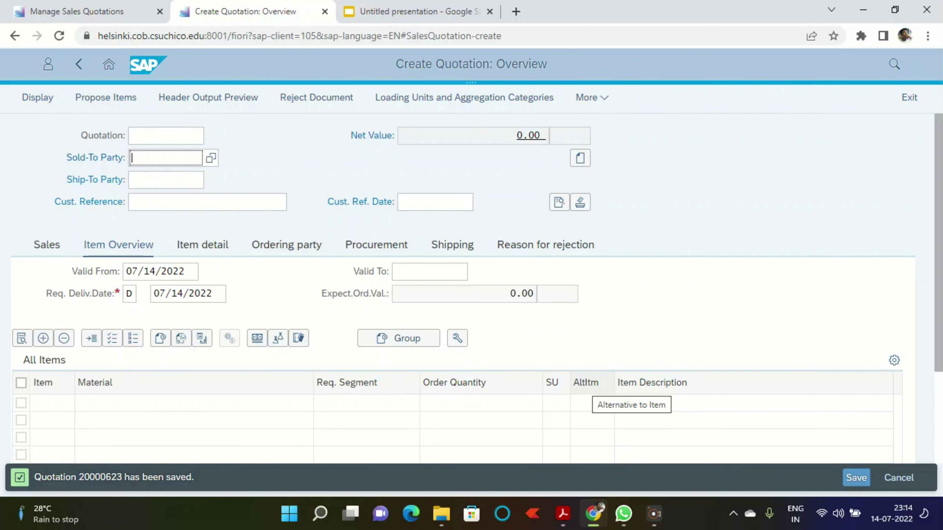
Step: Leave quotation 20000623, close the duplicate tab, and launch Manage Sales Orders from the launchpad
left_click(654, 514)
left_click(108, 64)
key("Return")
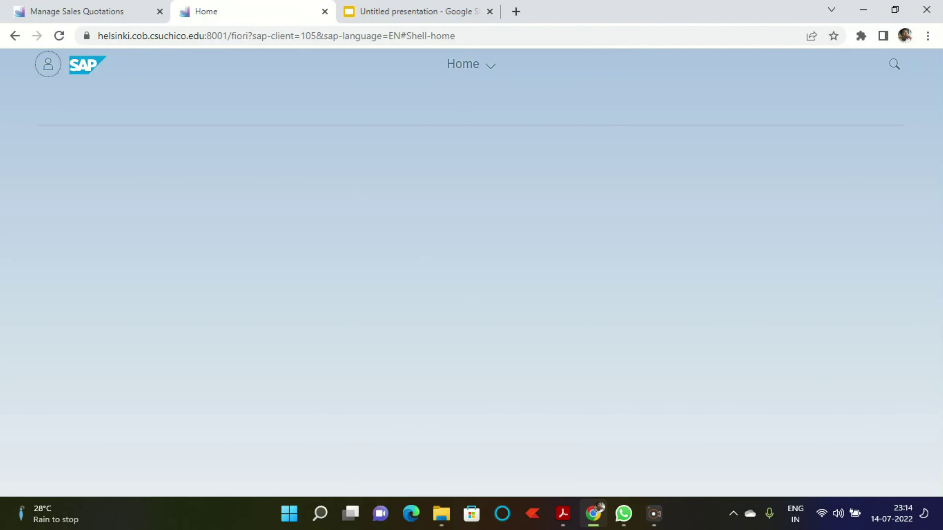
left_click(324, 12)
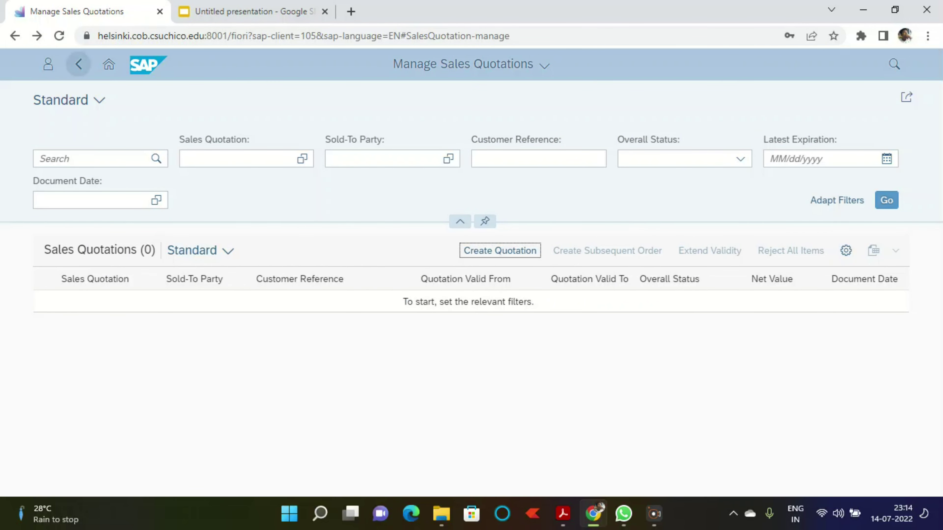
left_click(79, 63)
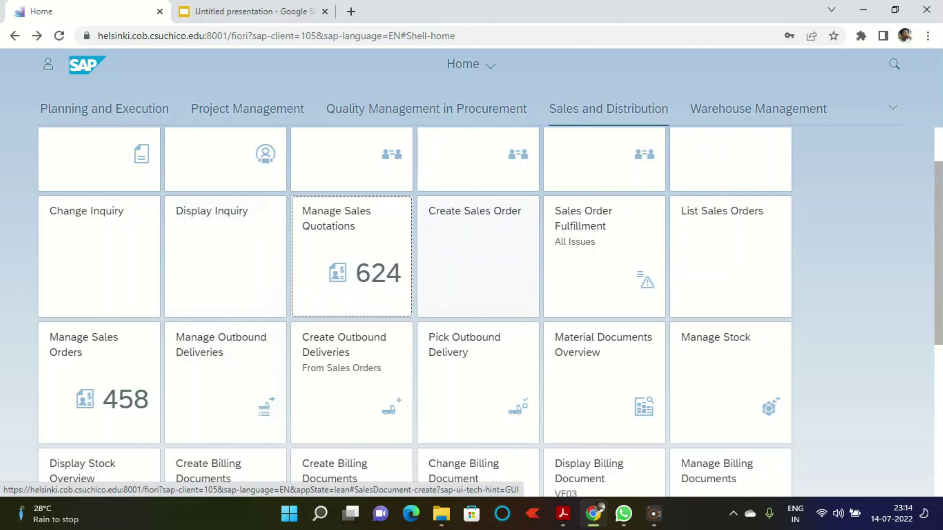
scroll(415, 312, "up", 1)
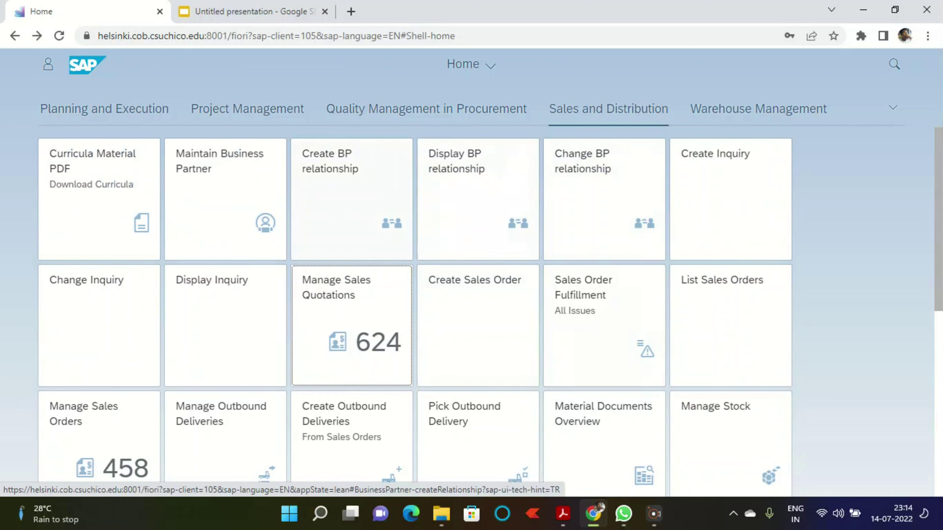
scroll(415, 313, "down", 1)
left_click(99, 383)
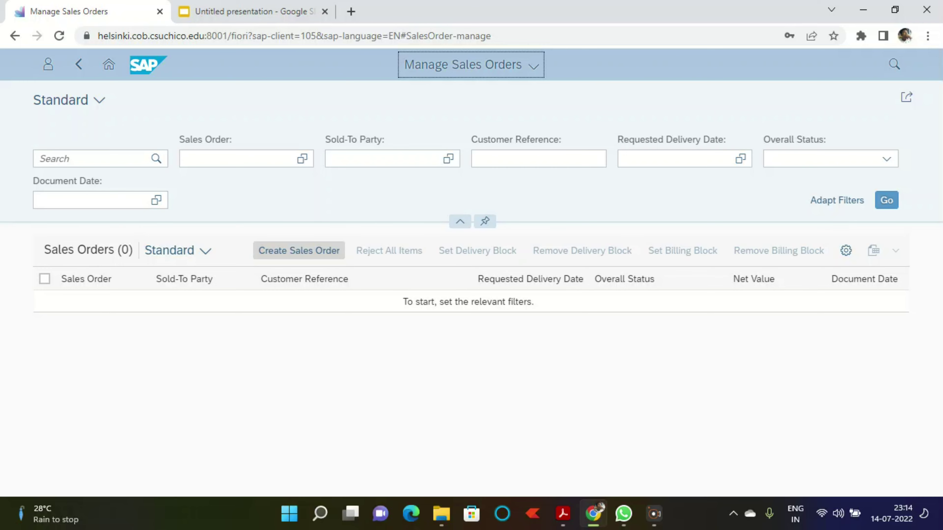
Step: Create an OR sales order with reference to quotation 20000623 and copy it in
left_click(299, 251)
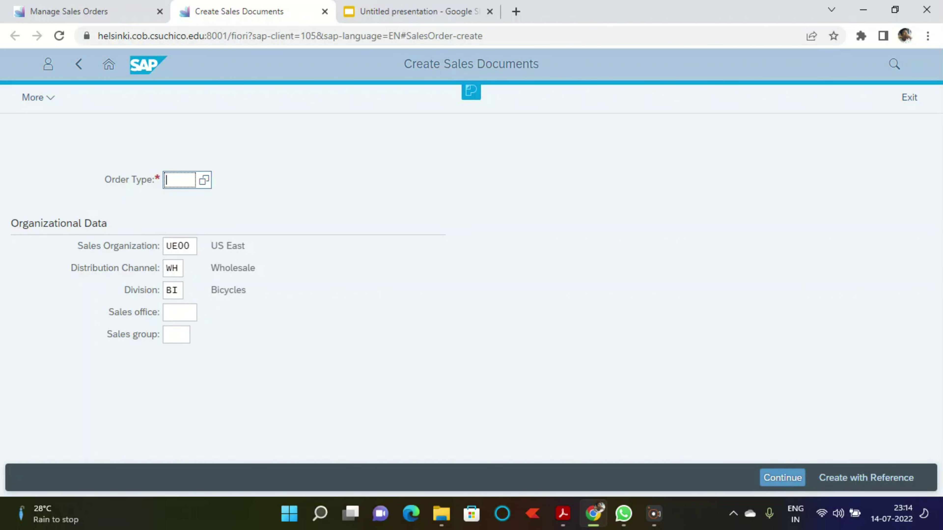
type("or")
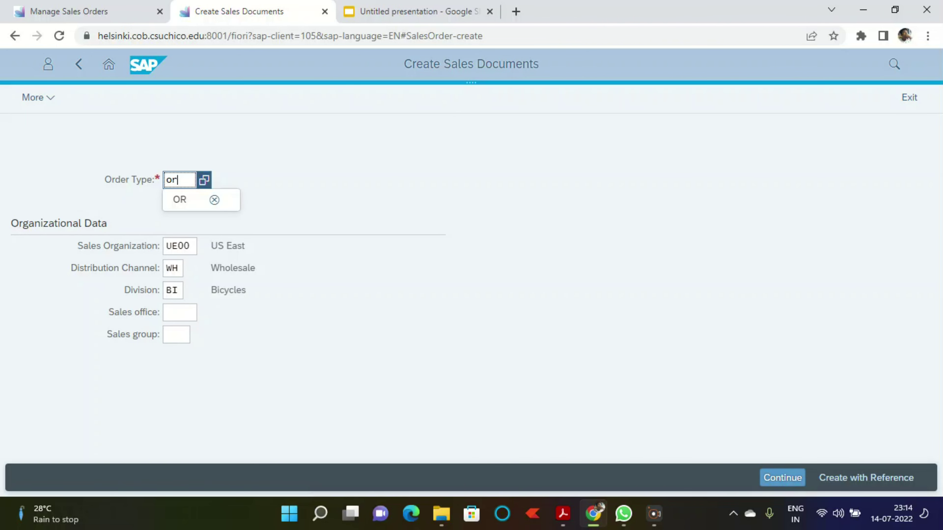
left_click(866, 478)
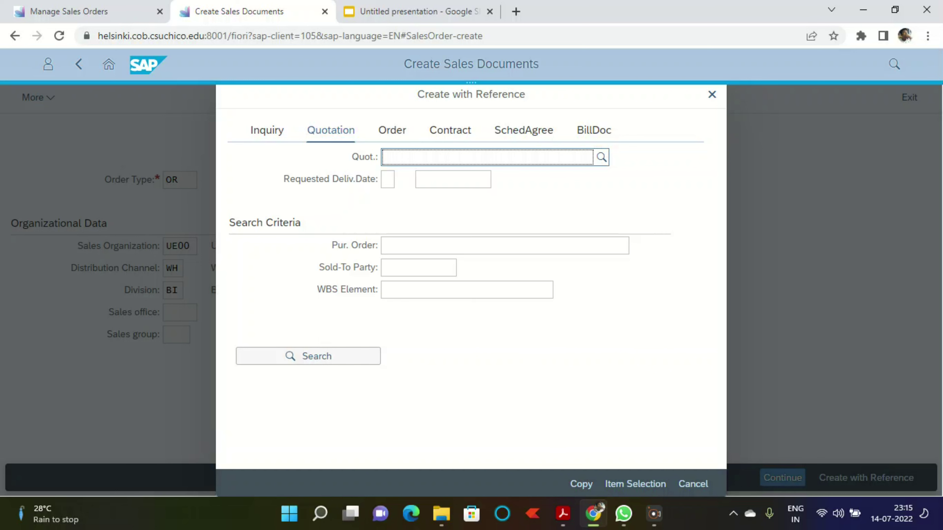
type("20000623")
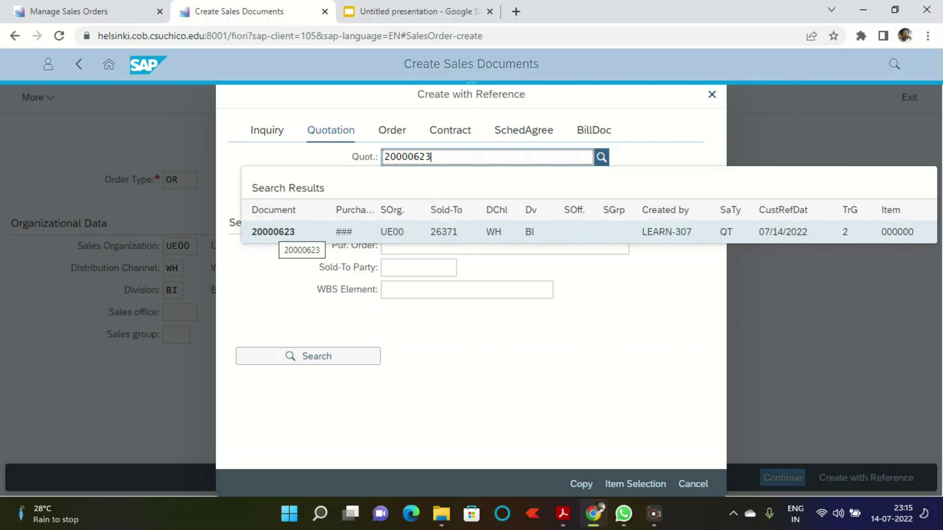
left_click(282, 232)
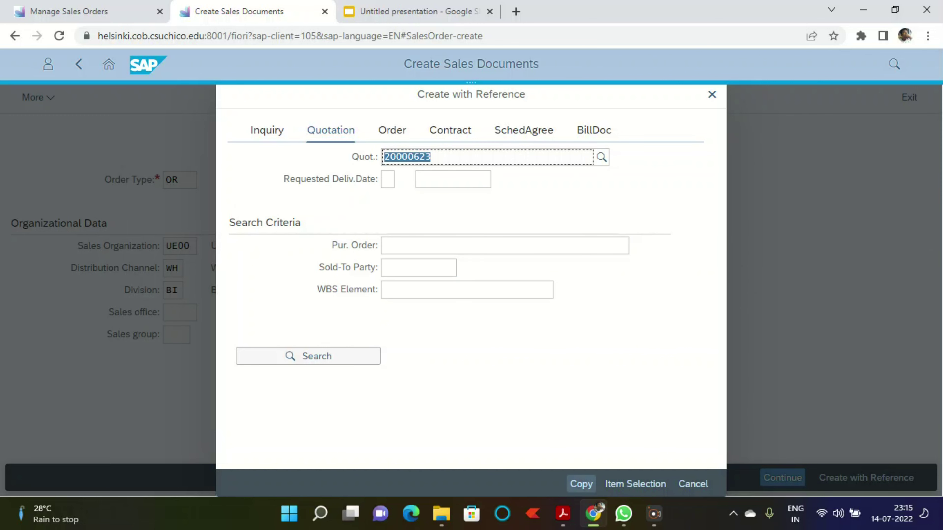
left_click(582, 485)
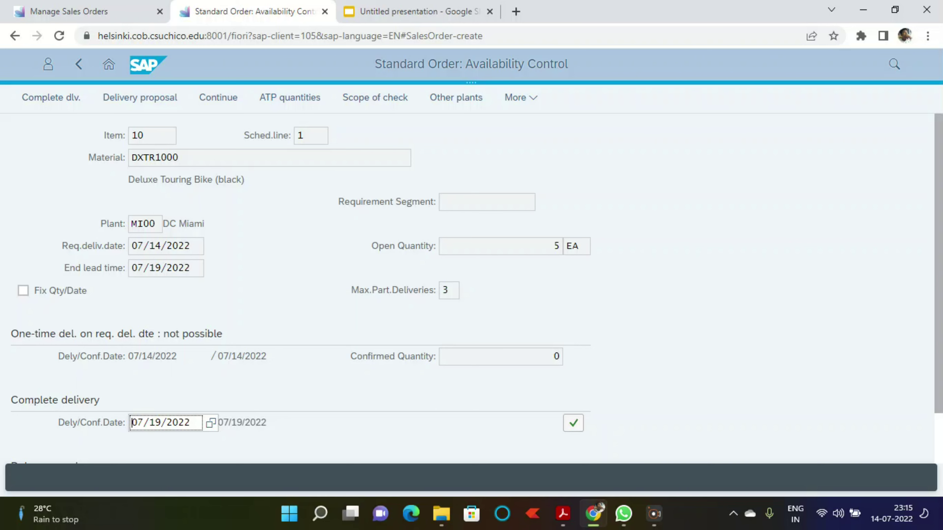
Step: Enter customer reference ### with reference date 07/14/2022, then select both order items
scroll(471, 289, "down", 2)
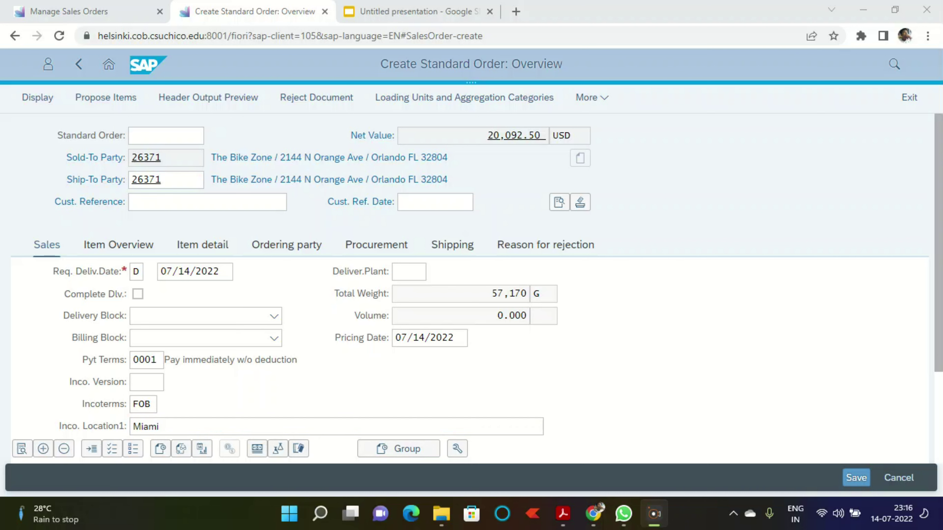
left_click(207, 202)
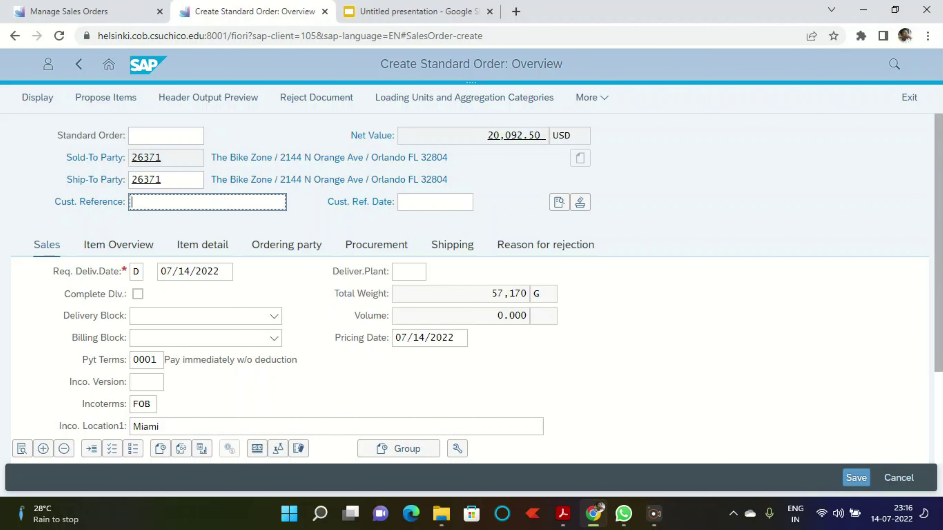
type("###")
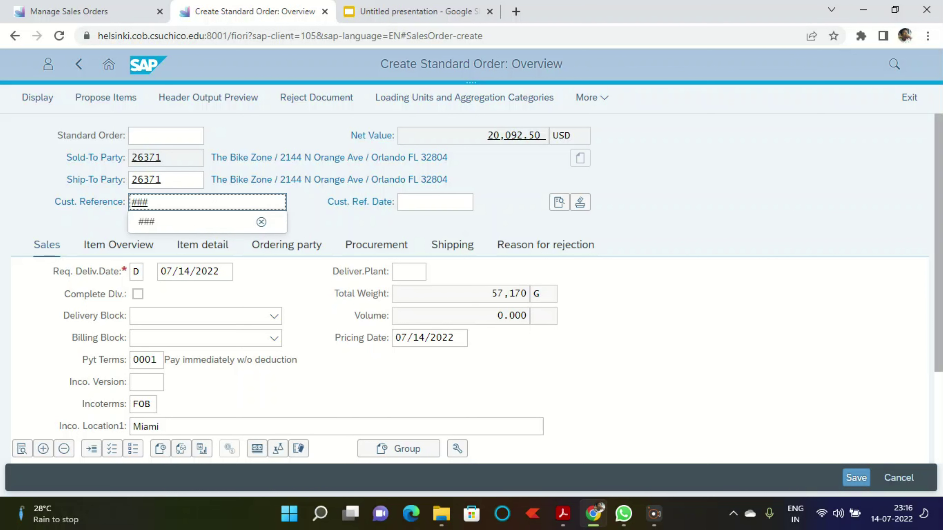
left_click(430, 203)
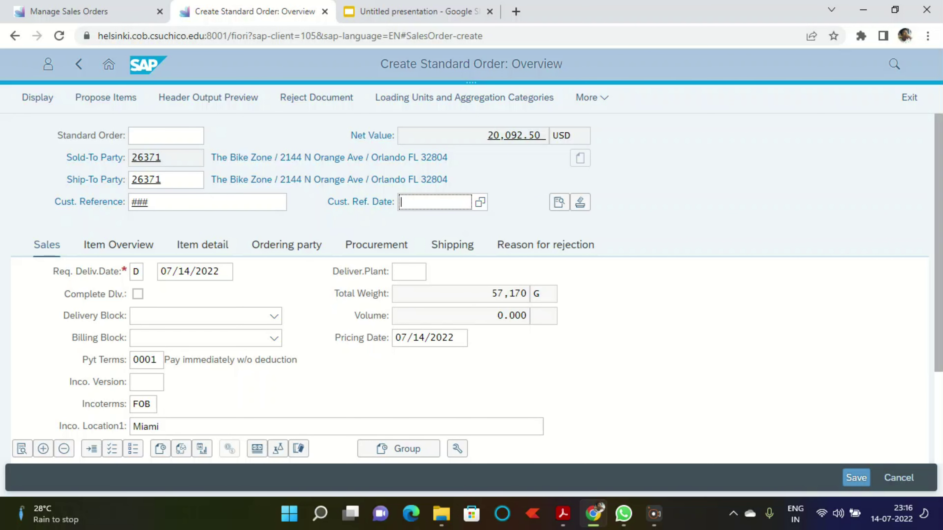
key("F4")
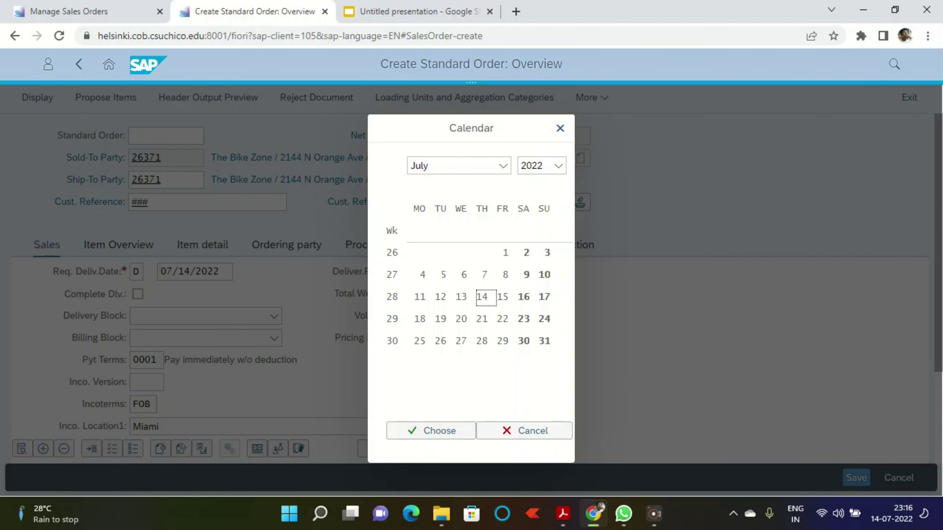
left_click(431, 431)
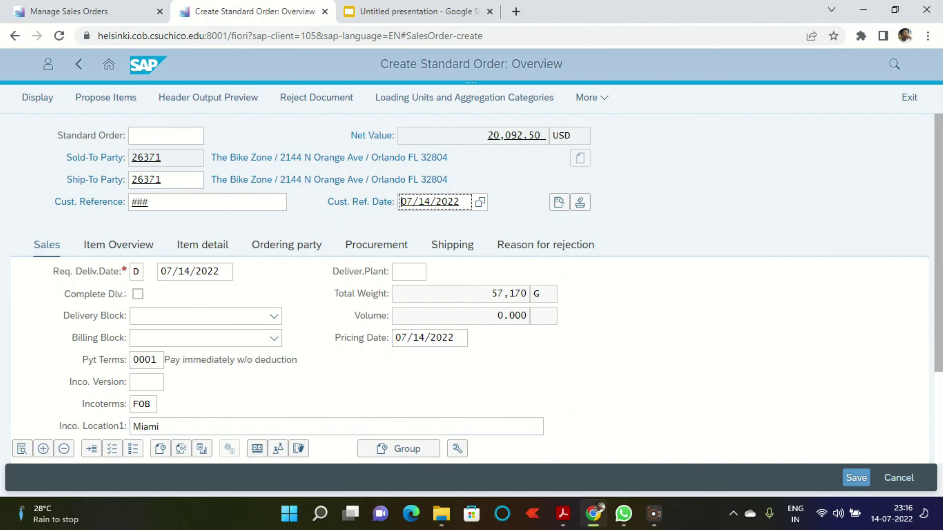
scroll(205, 338, "down", 2)
scroll(205, 271, "down", 3)
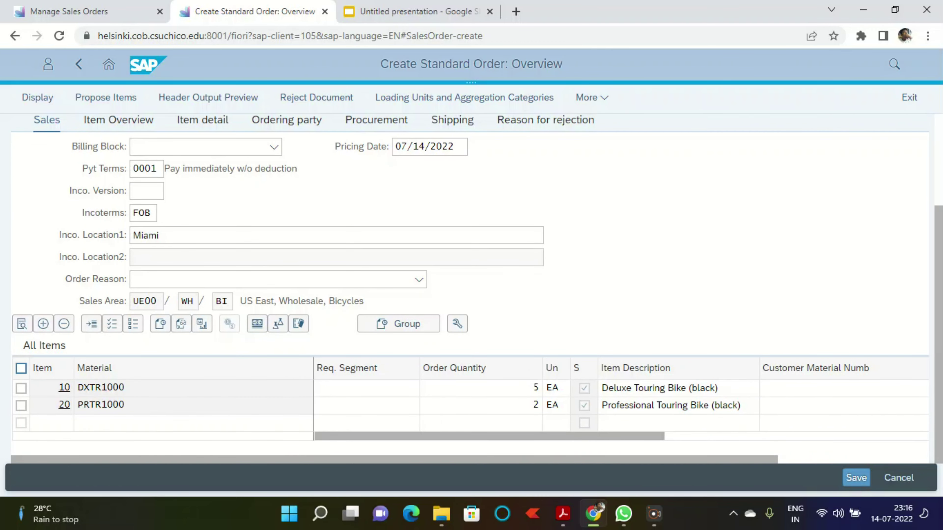
left_click(21, 368)
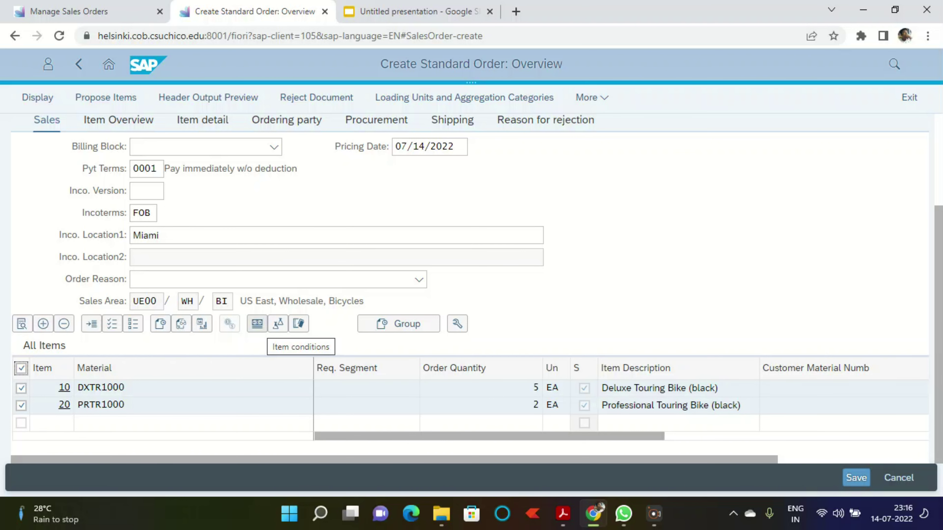
Step: Review item 10's pricing: inherited K004 and 5% RA00 discounts, net 14,012.50 USD
left_click(256, 323)
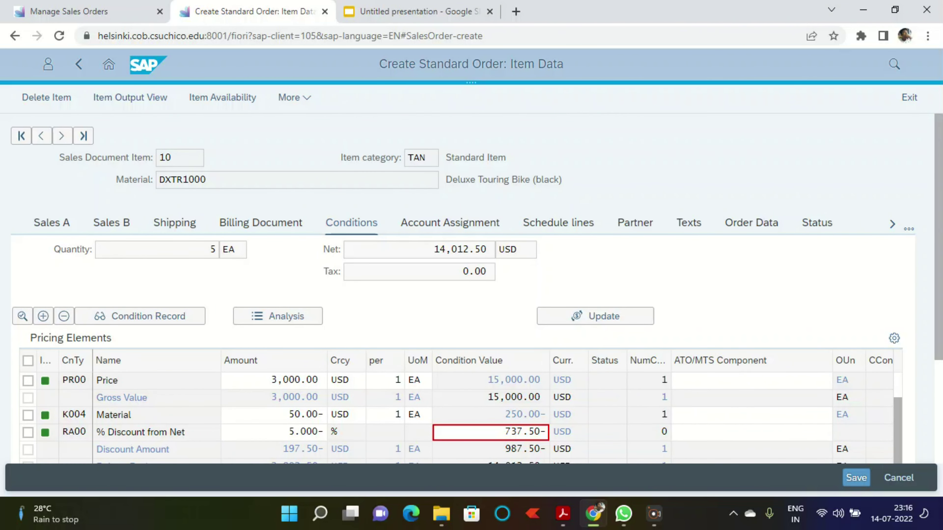
scroll(461, 372, "down", 5)
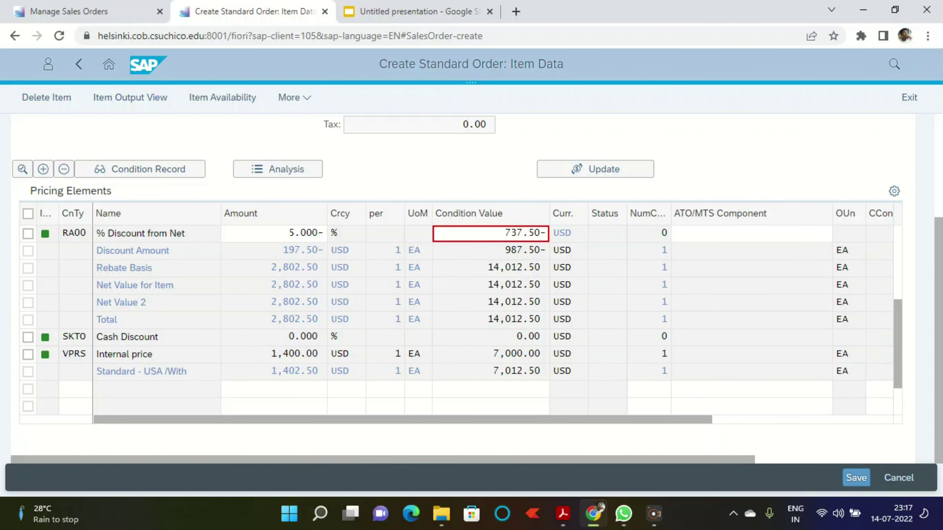
scroll(460, 301, "down", 3)
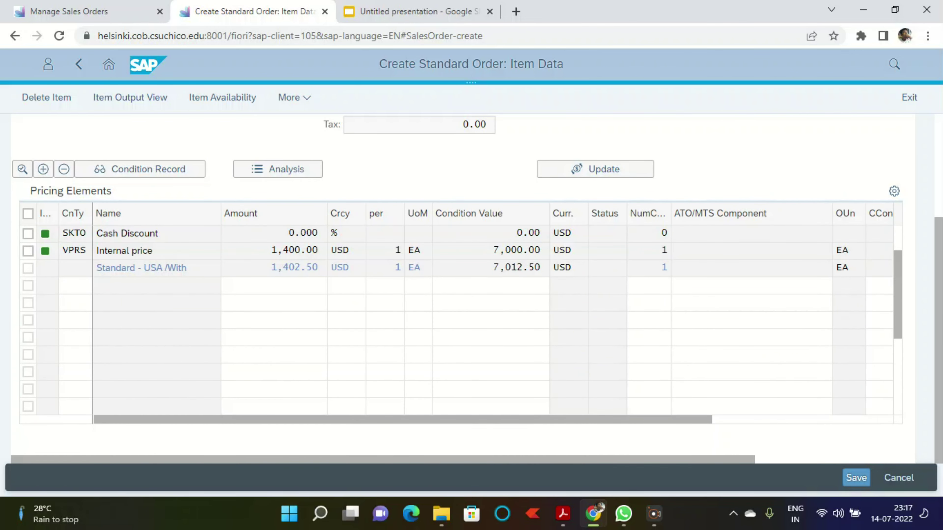
scroll(461, 313, "up", 3)
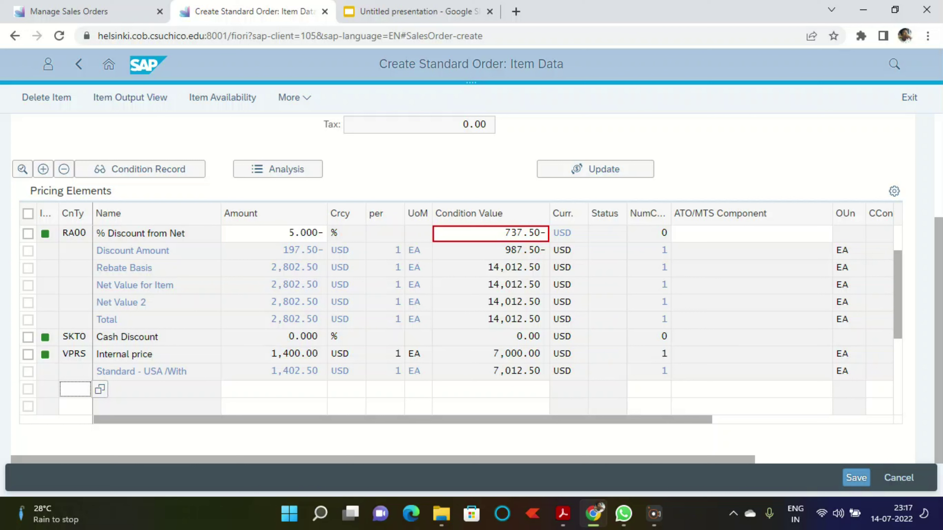
scroll(460, 312, "up", 1)
scroll(460, 313, "up", 1)
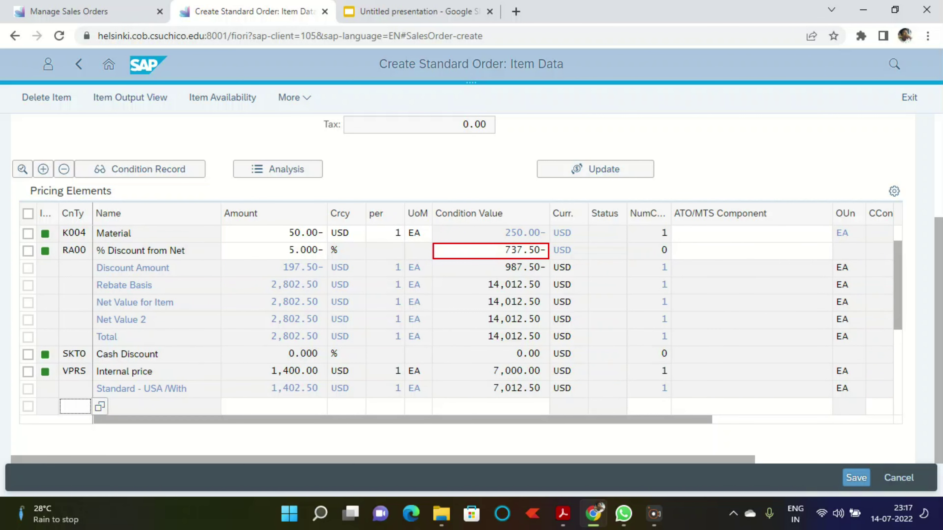
scroll(461, 312, "up", 2)
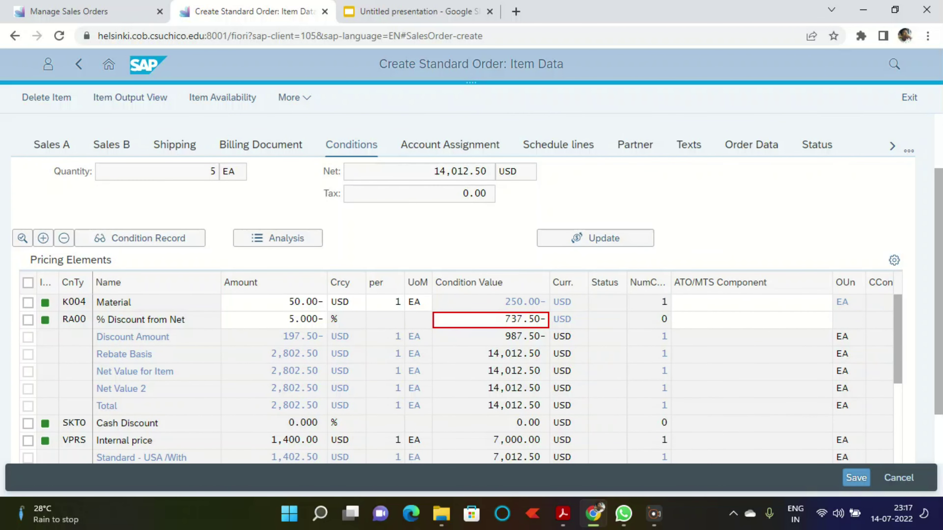
scroll(461, 372, "up", 2)
scroll(460, 289, "up", 2)
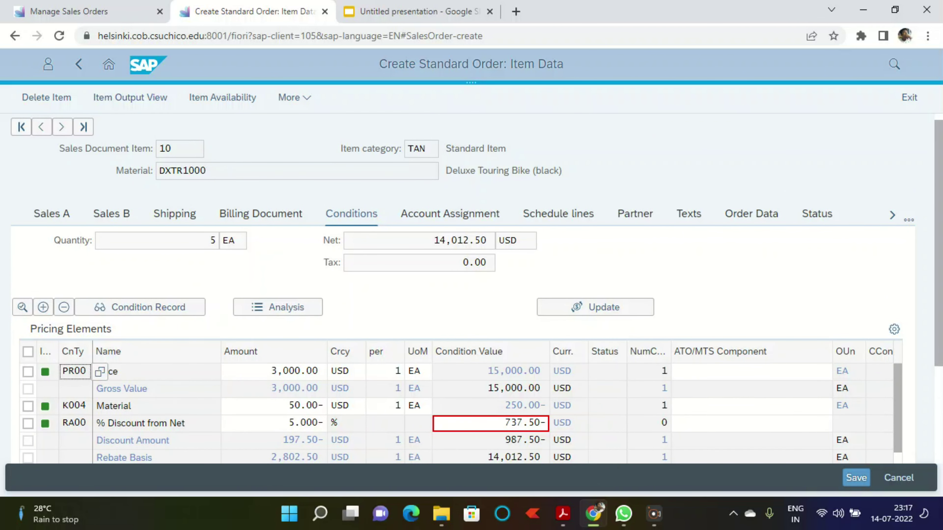
scroll(461, 290, "down", 4)
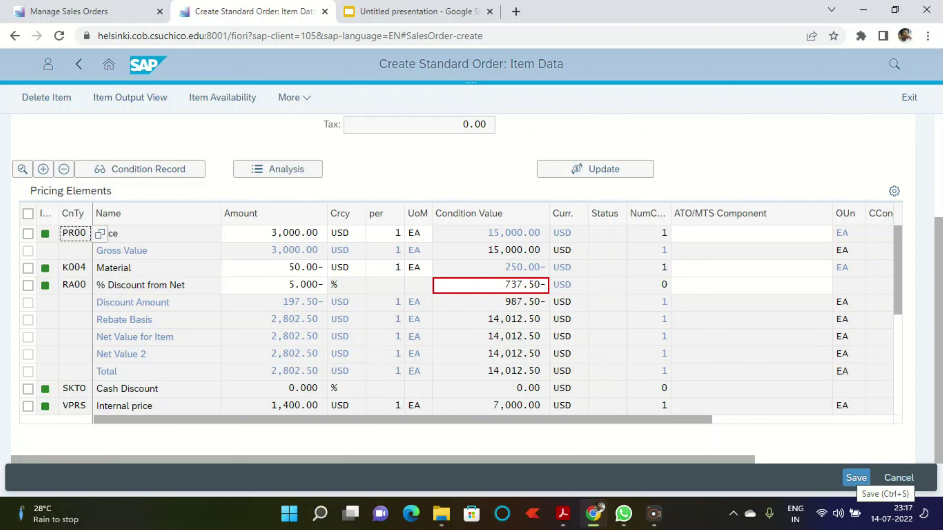
Step: Save Standard Order 459, leave for the launchpad, and switch to the Manage Sales Orders tab
left_click(856, 479)
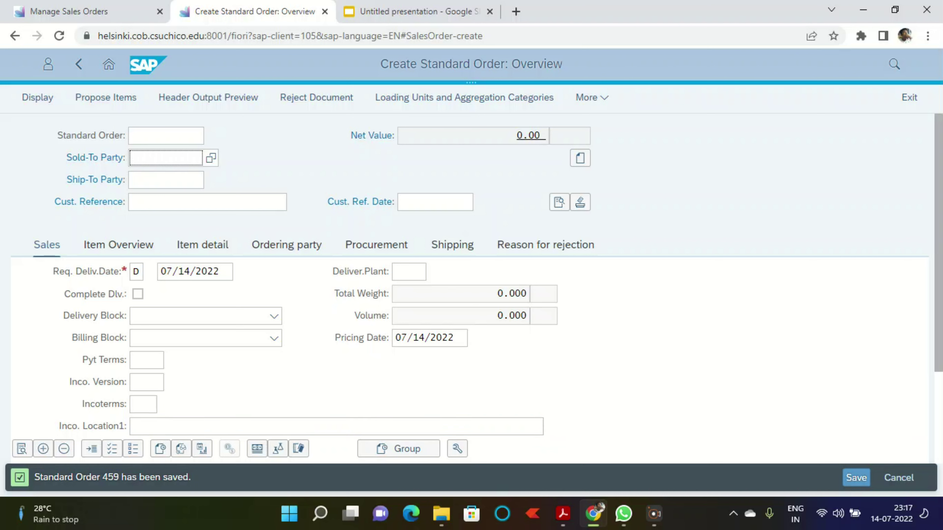
left_click(654, 514)
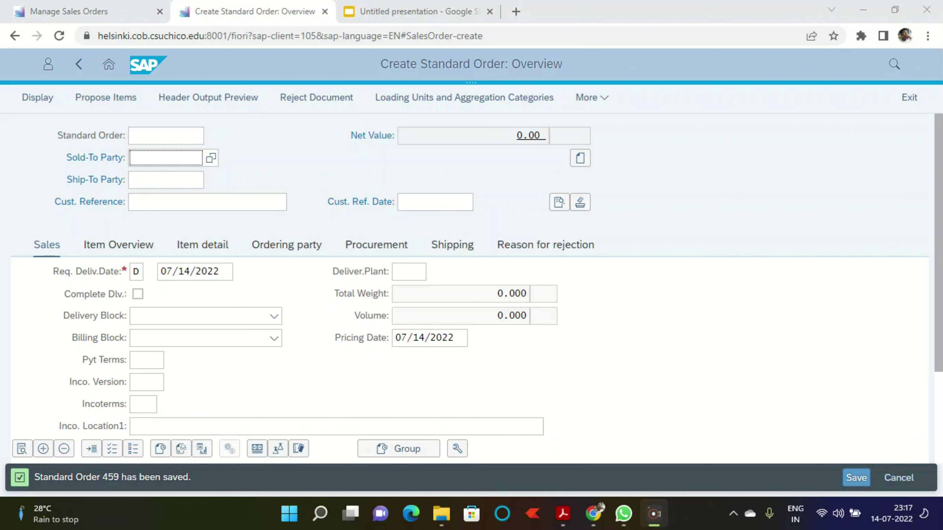
left_click(108, 64)
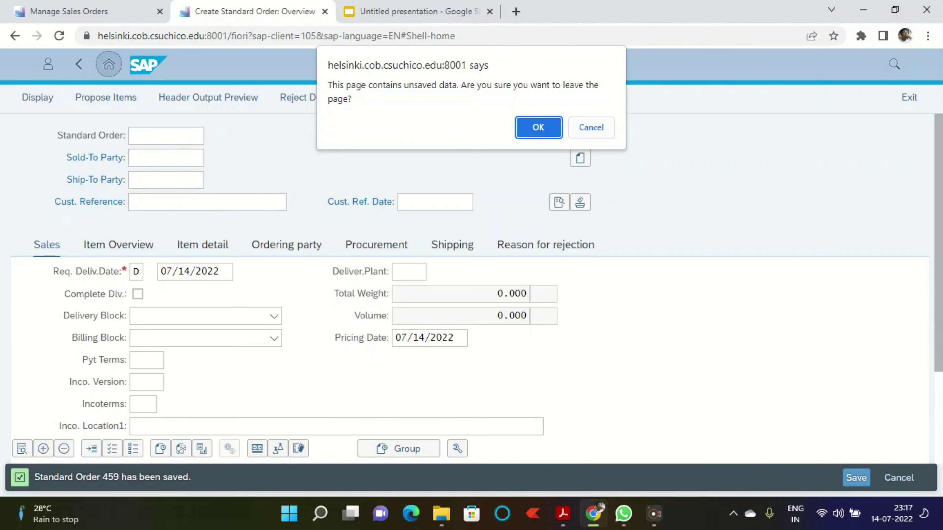
key("Return")
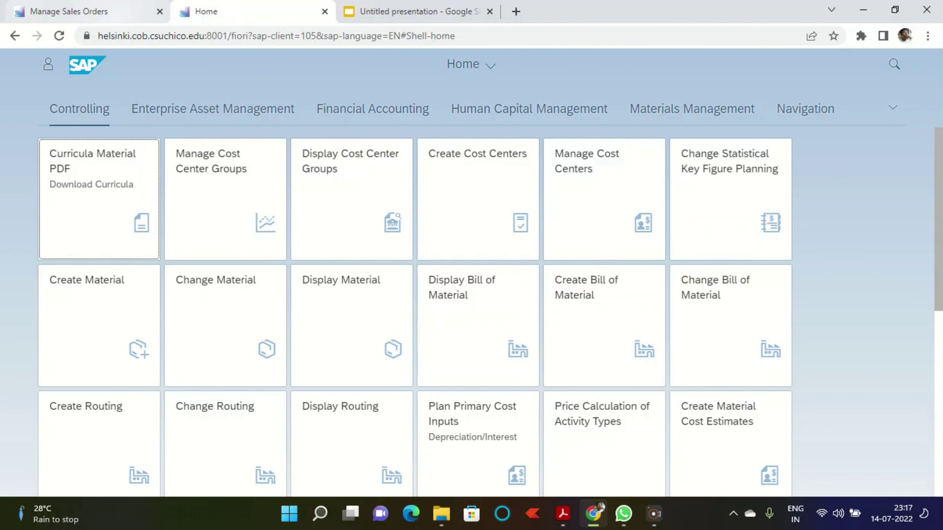
left_click(89, 12)
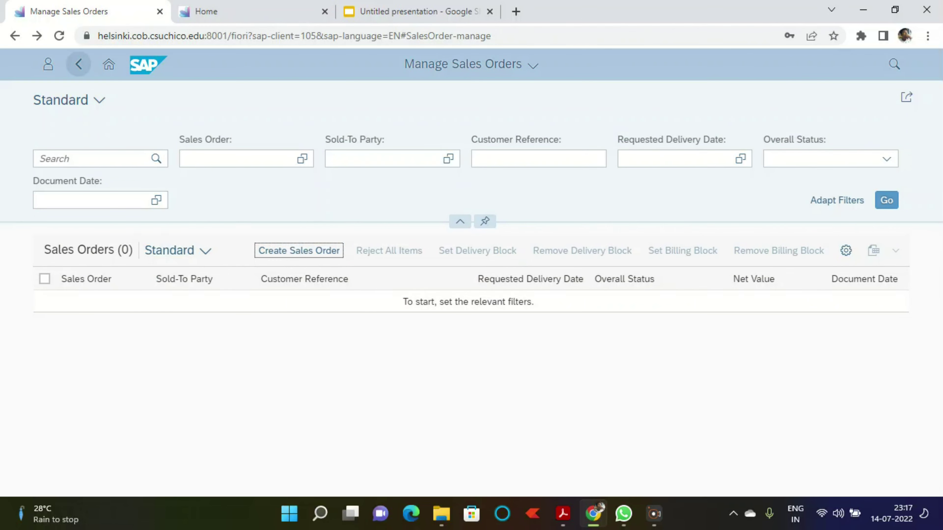
left_click(78, 65)
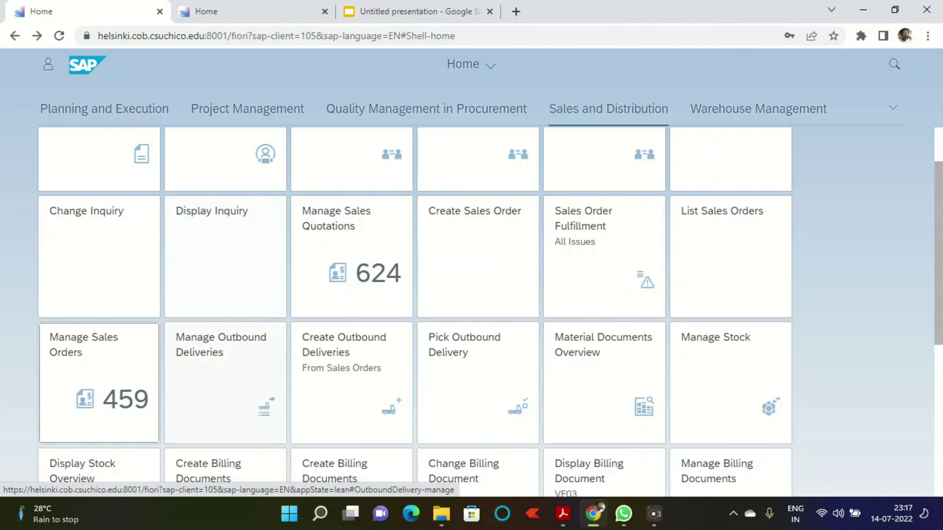
scroll(478, 383, "up", 2)
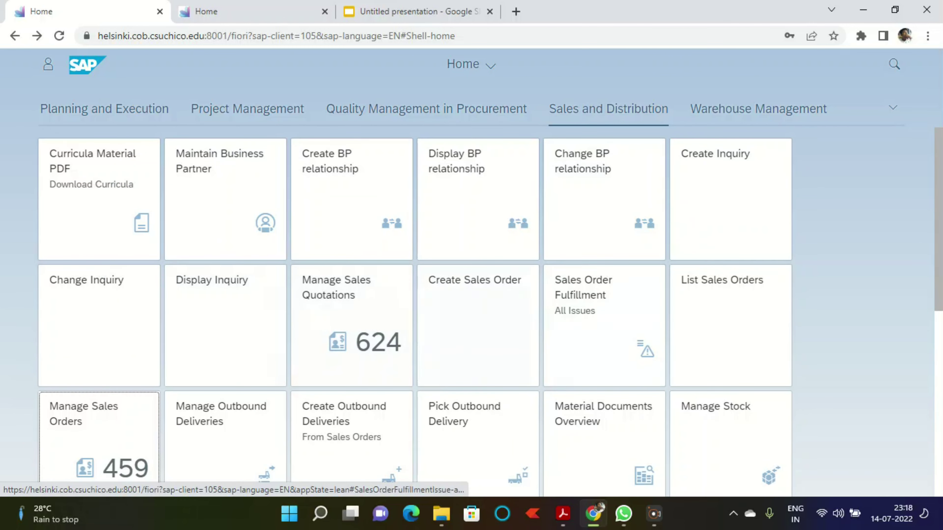
scroll(478, 428, "down", 4)
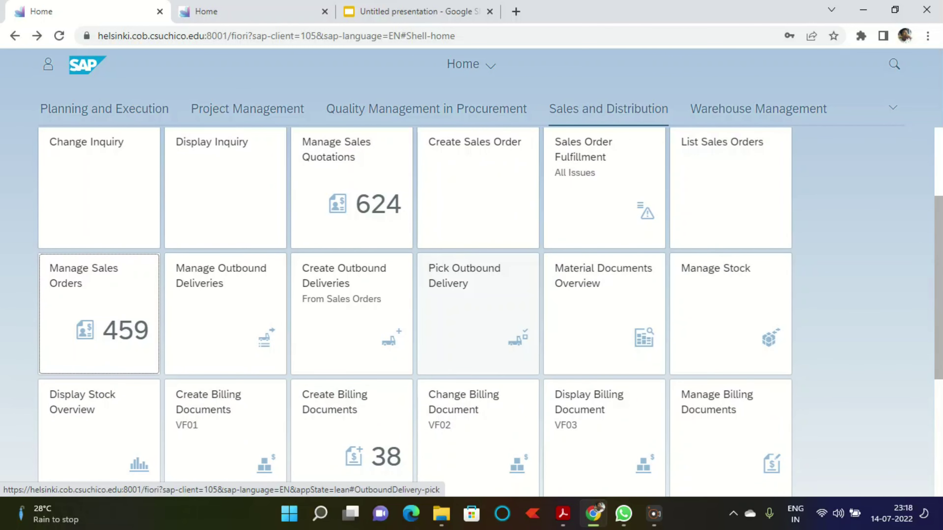
scroll(478, 427, "up", 4)
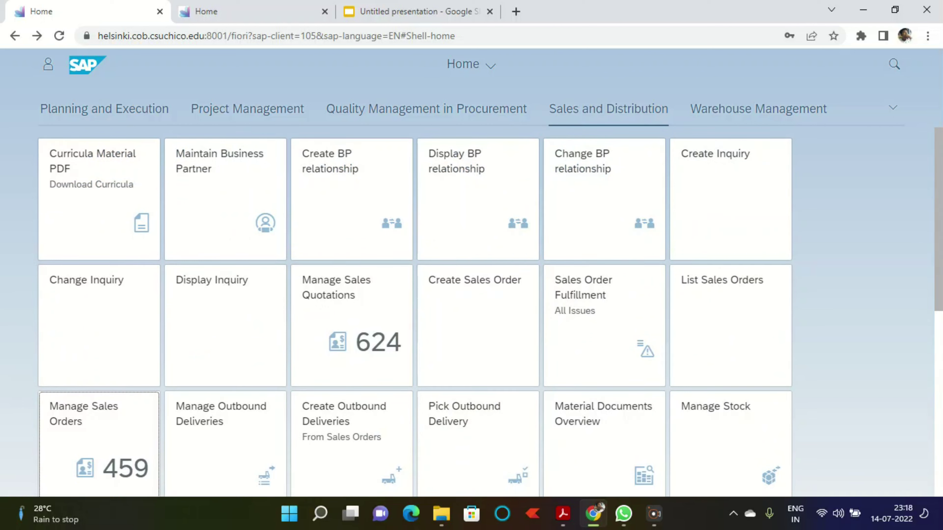
left_click(894, 64)
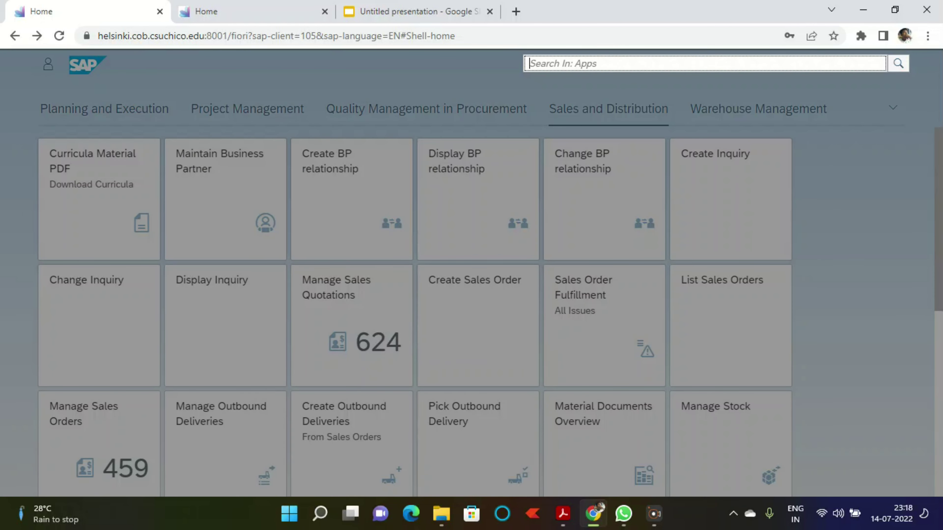
key("Escape")
scroll(490, 313, "down", 4)
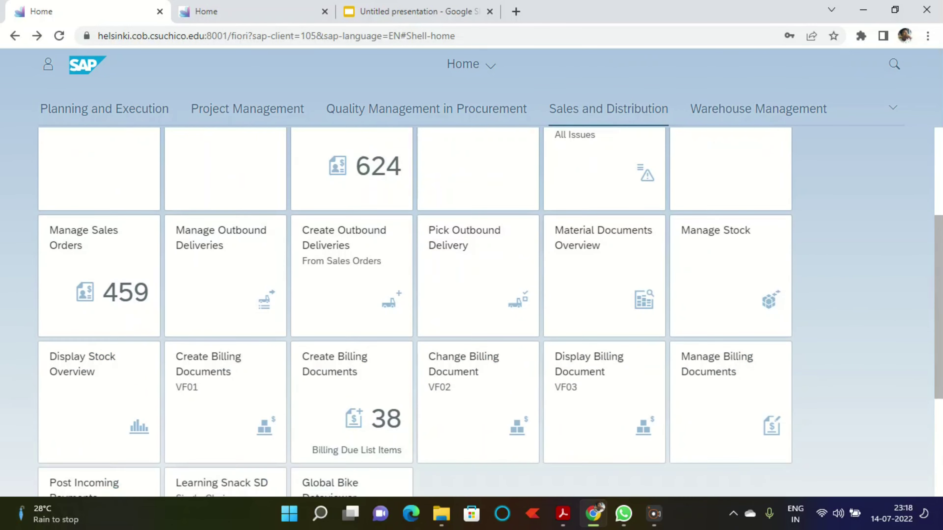
scroll(490, 312, "down", 3)
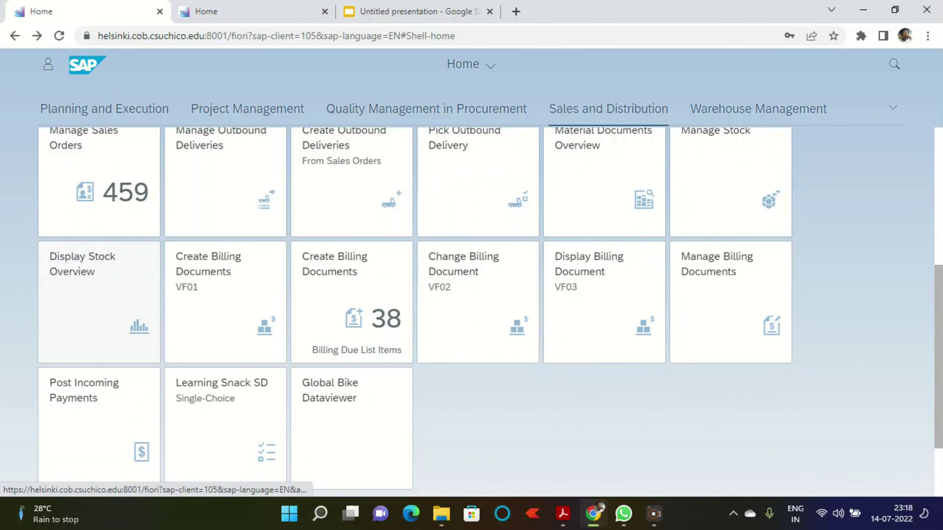
Step: Show stock for DXTR1000 at plant MI00 in Stock Overview: 270 units unrestricted
left_click(99, 303)
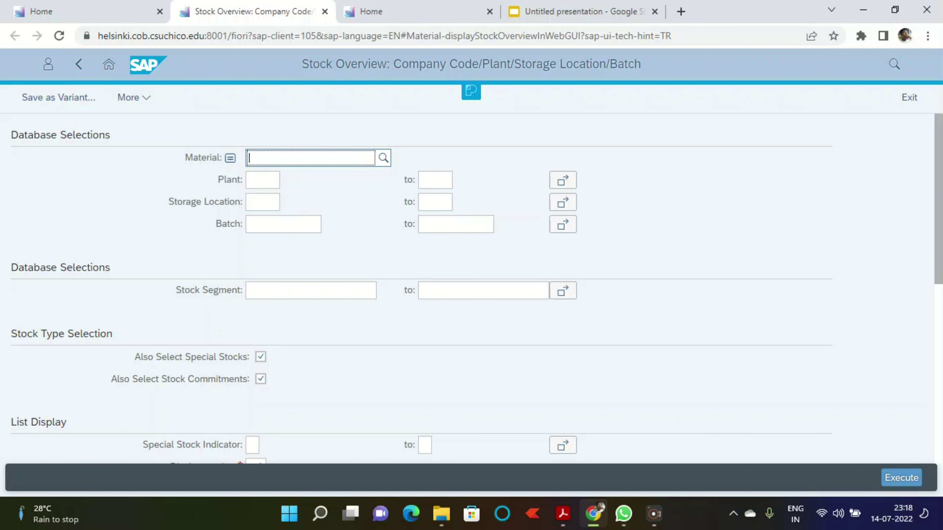
type("dxtr")
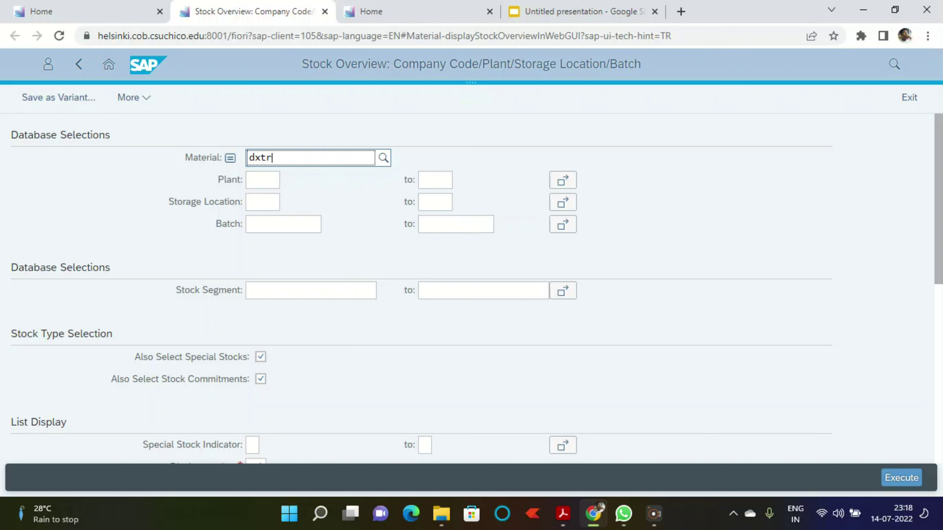
type("1000")
key("Return")
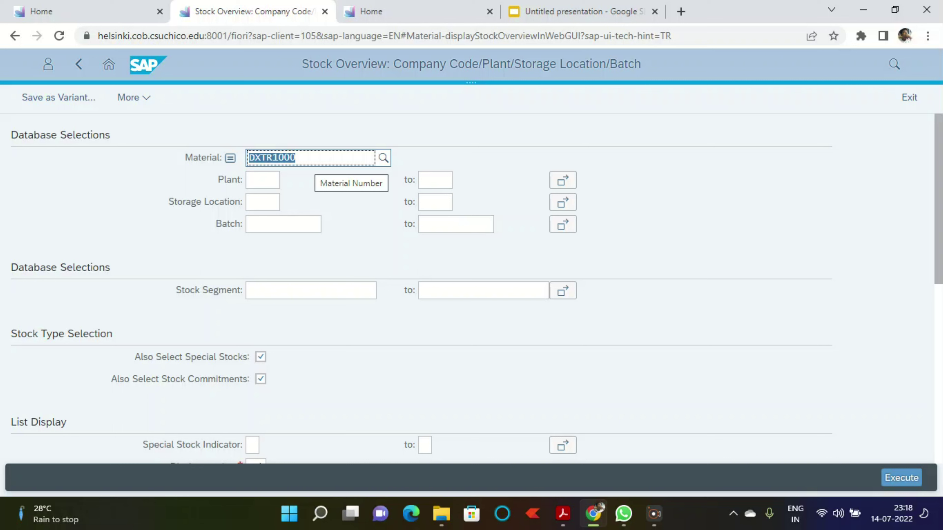
left_click(262, 180)
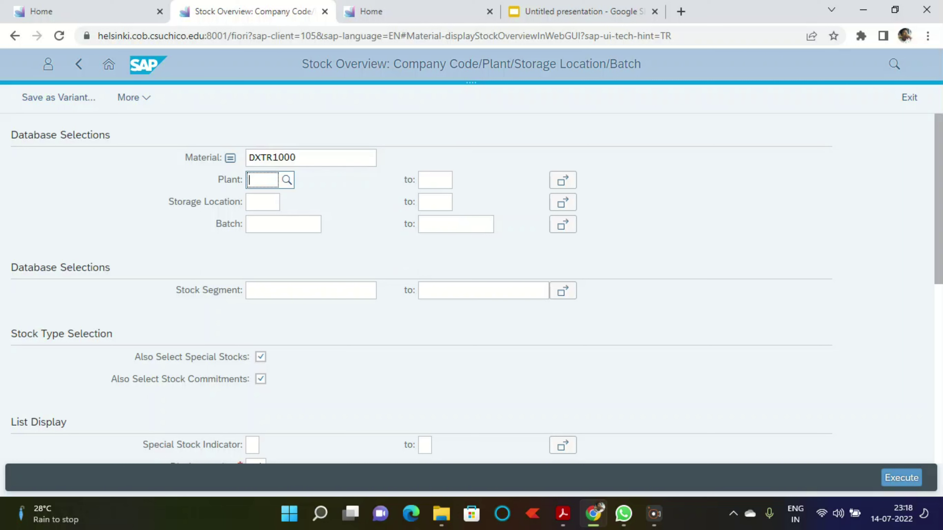
type("mi00")
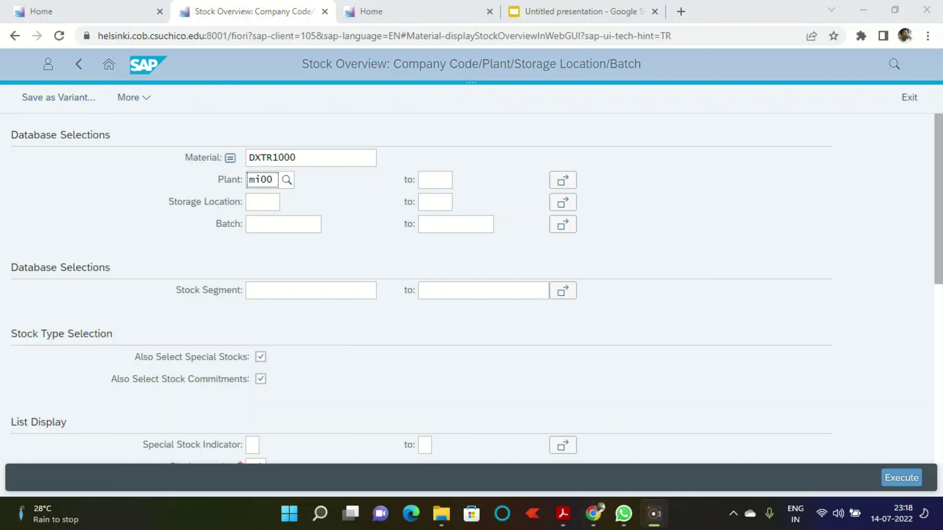
left_click(902, 478)
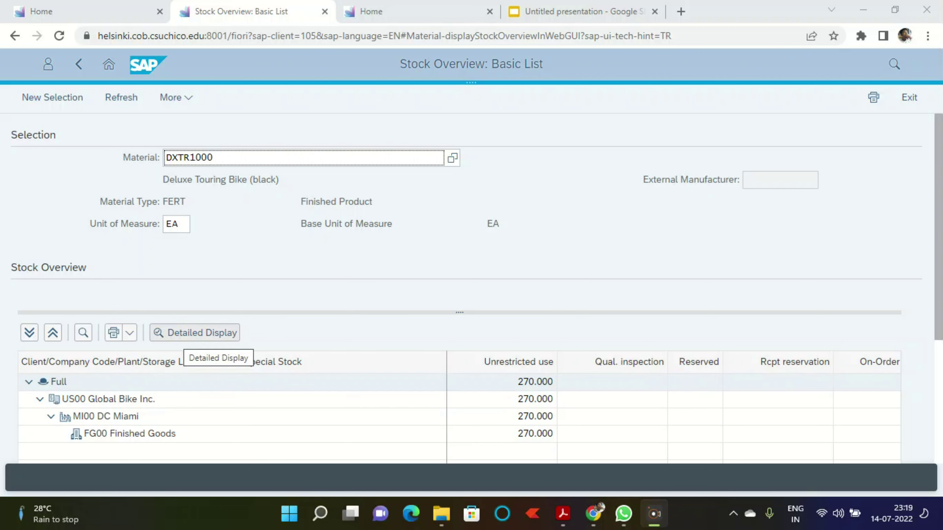
left_click(194, 333)
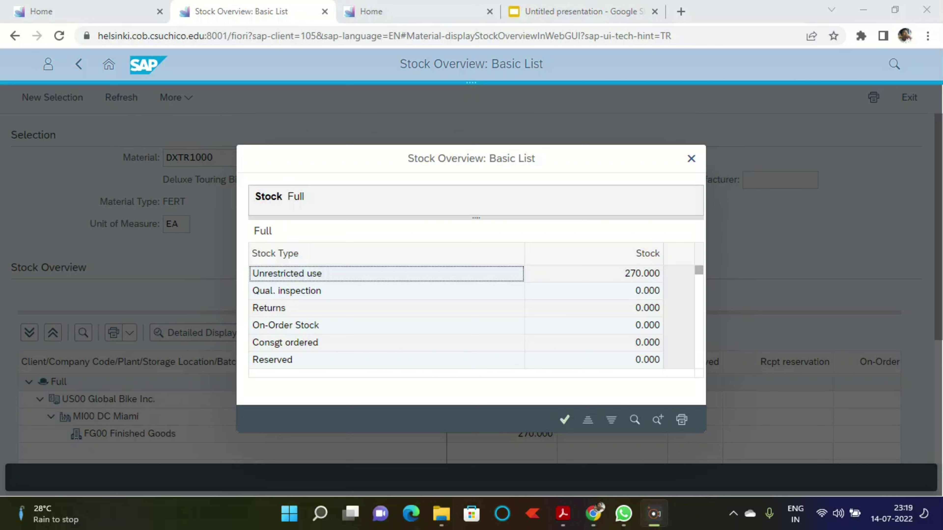
scroll(699, 275, "down", 3)
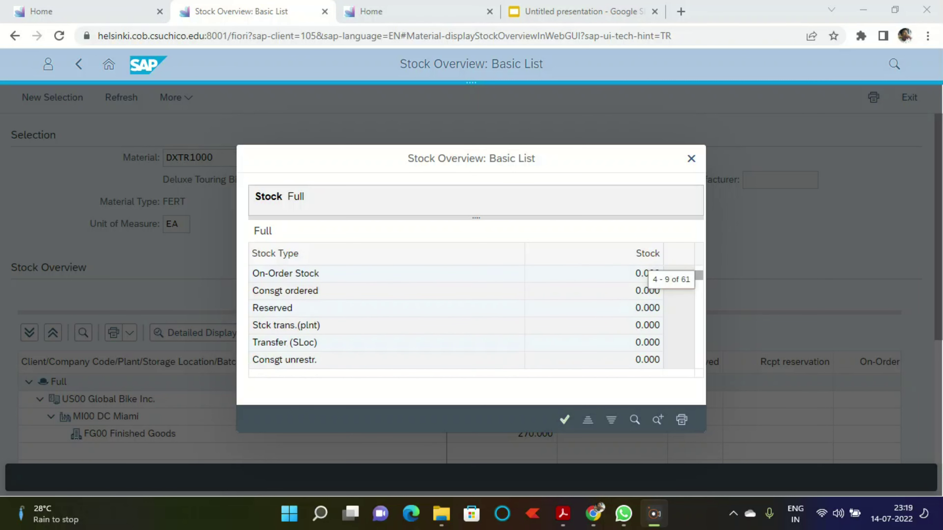
scroll(457, 316, "down", 4)
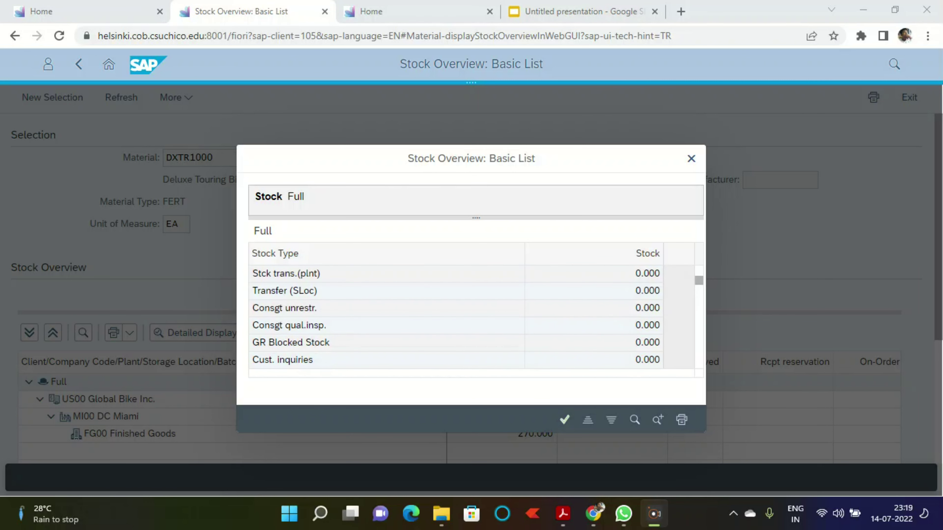
scroll(699, 282, "down", 1)
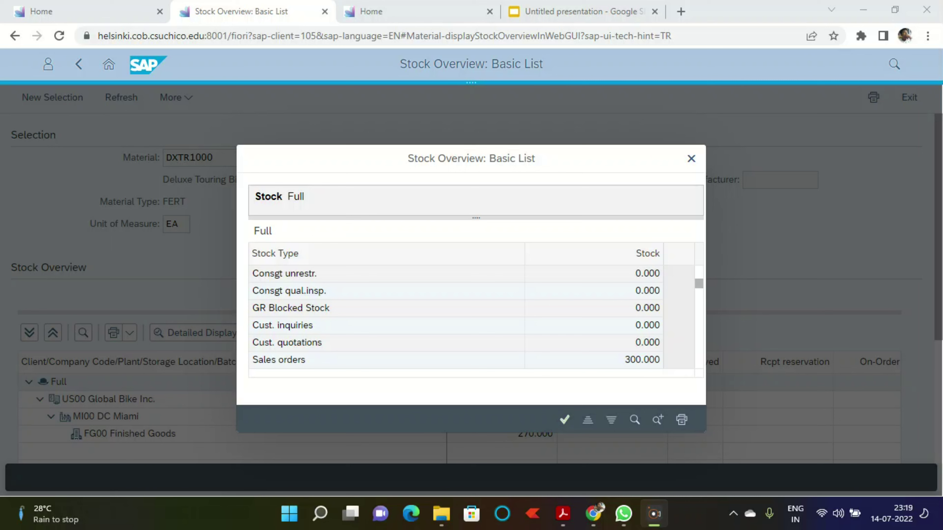
left_click(692, 159)
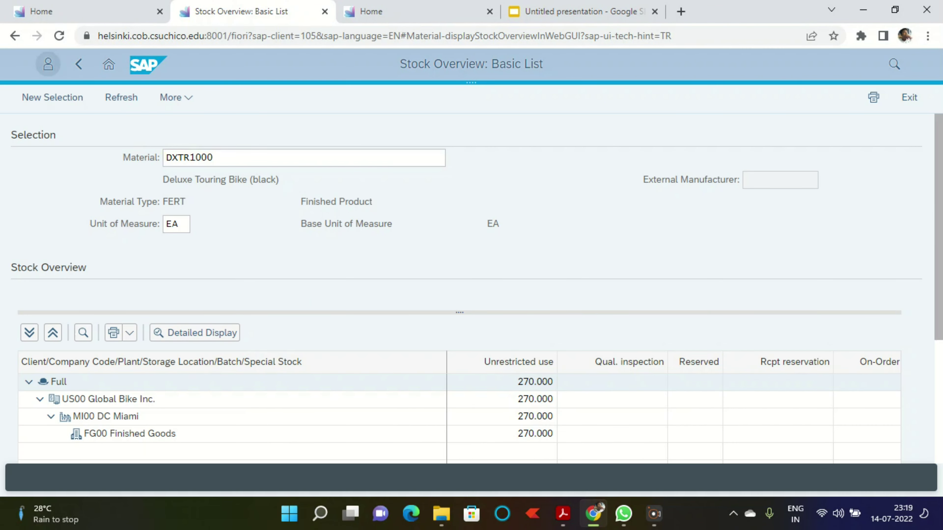
left_click(79, 64)
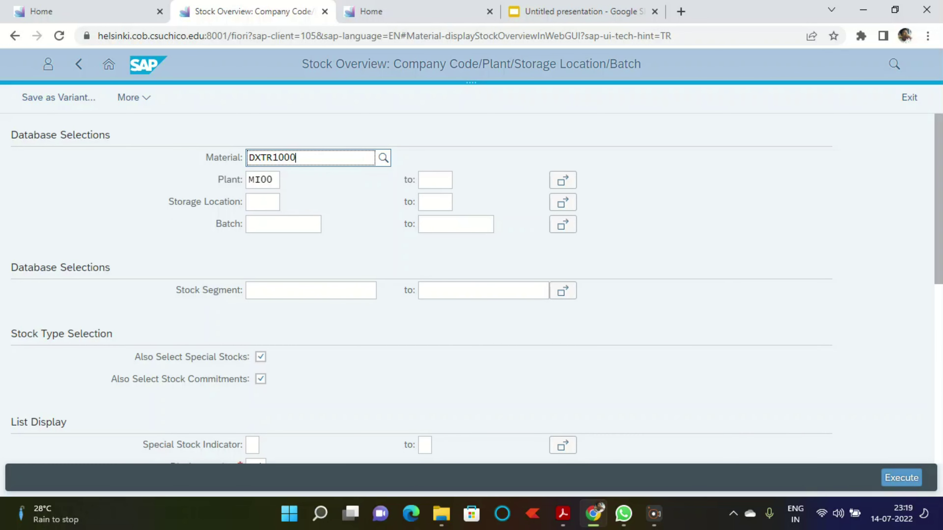
Step: Change the material to PRTR1000 and rerun the stock overview
left_click_drag(273, 157, 248, 158)
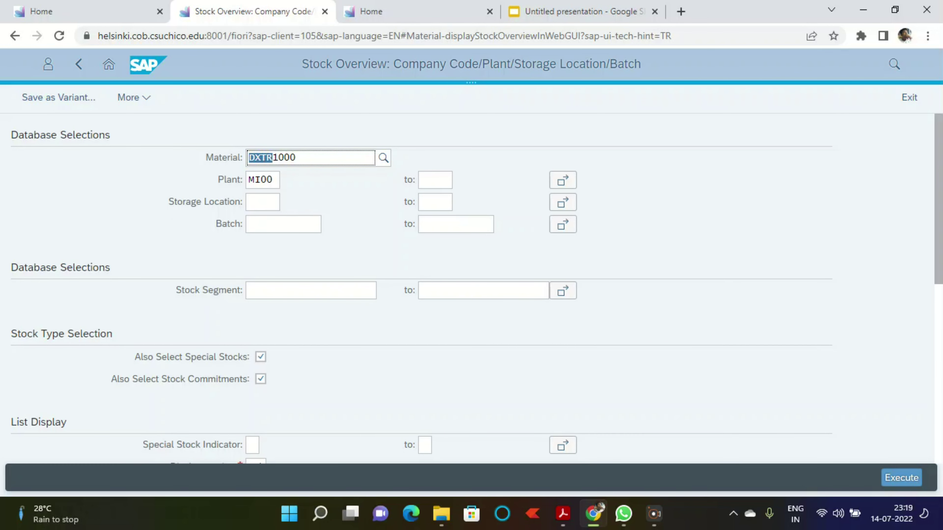
type("pr")
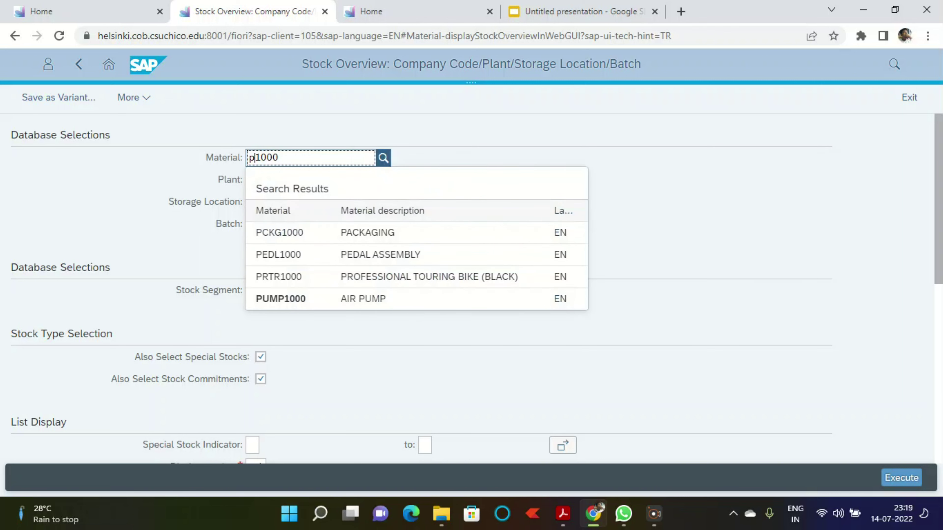
type("tr")
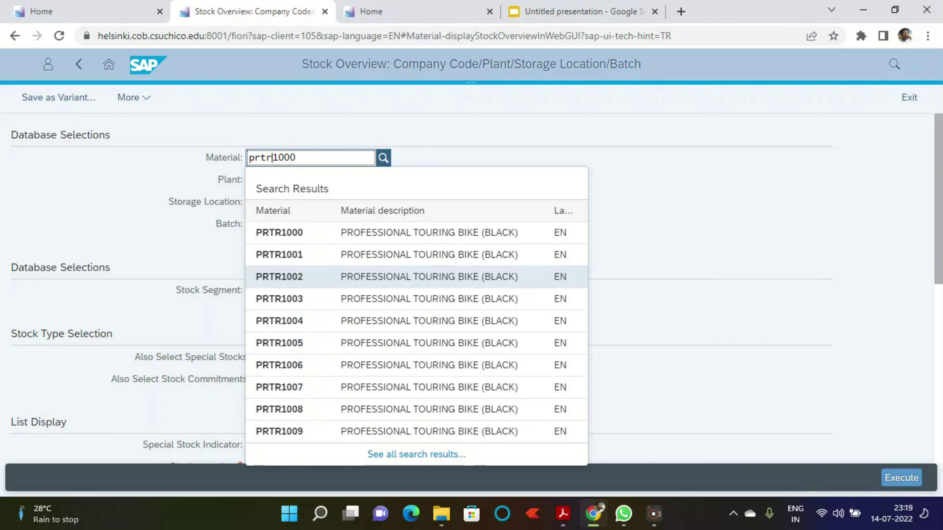
left_click(280, 255)
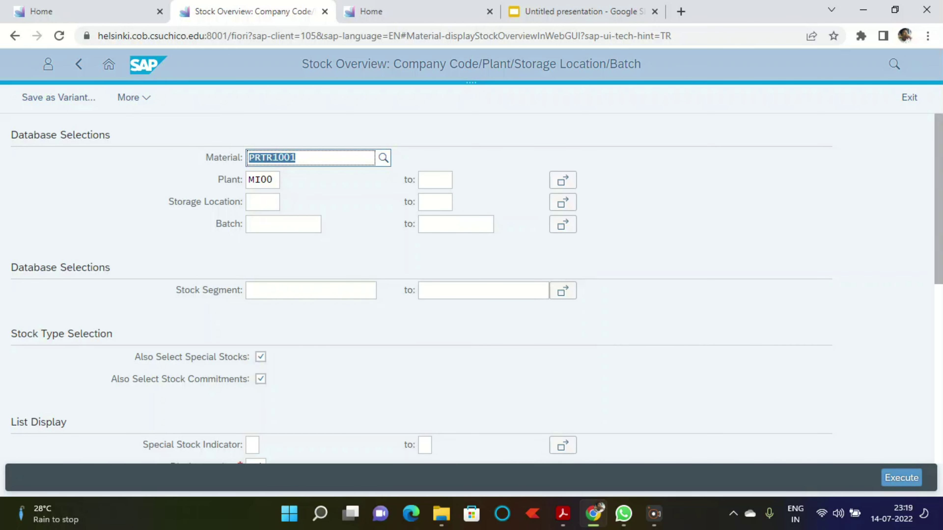
left_click(302, 158)
type("0")
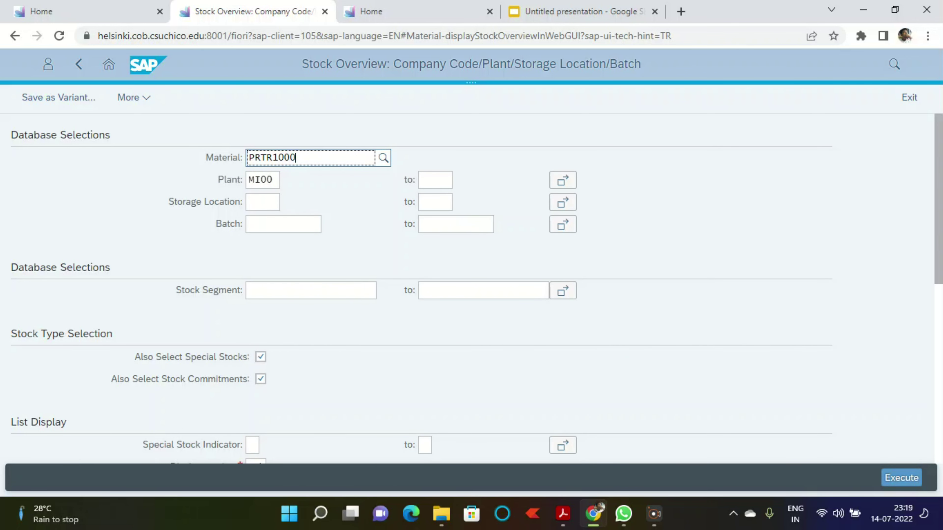
key("F8")
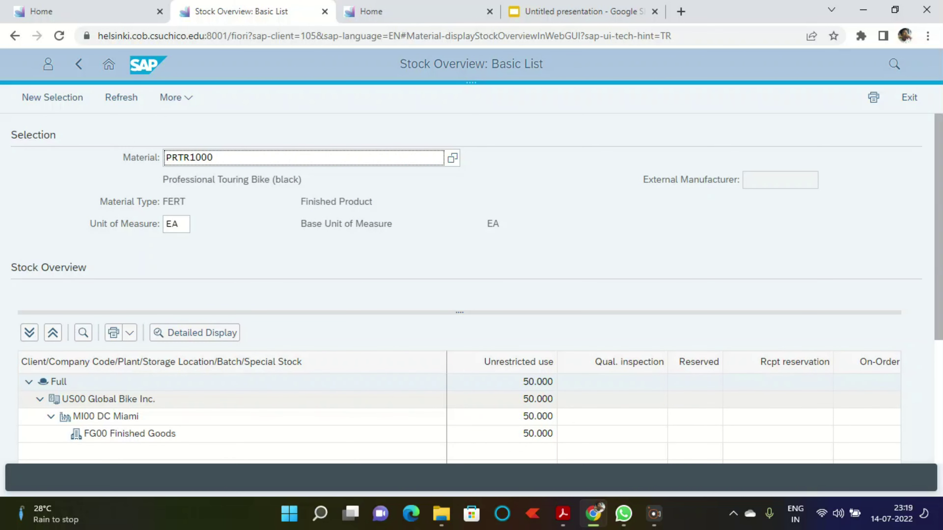
Step: Check PRTR1000's full stock breakdown: 50 unrestricted, 223 in sales orders, then head home
left_click(194, 333)
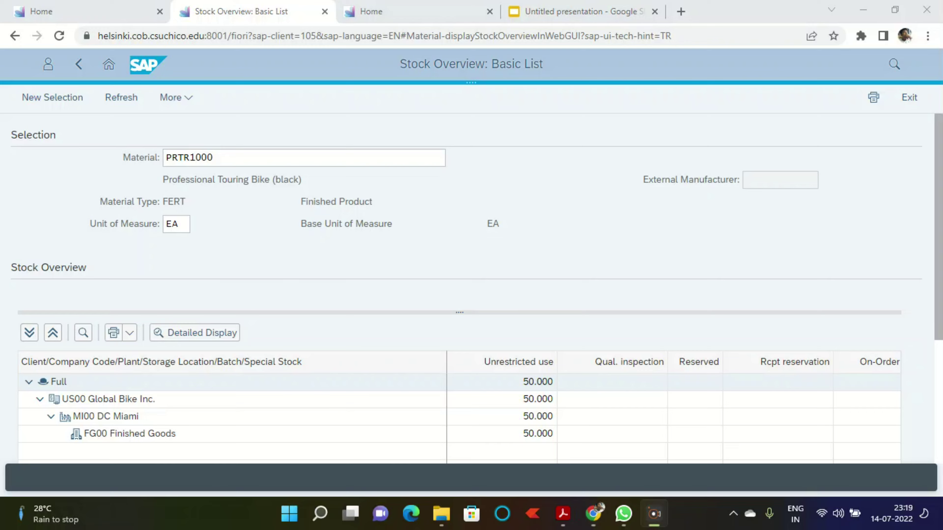
scroll(457, 316, "down", 6)
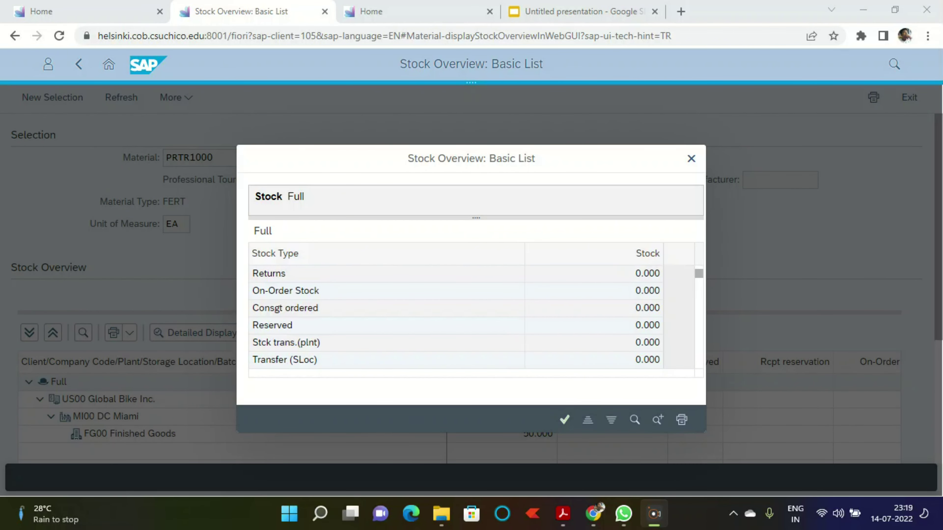
scroll(457, 316, "down", 2)
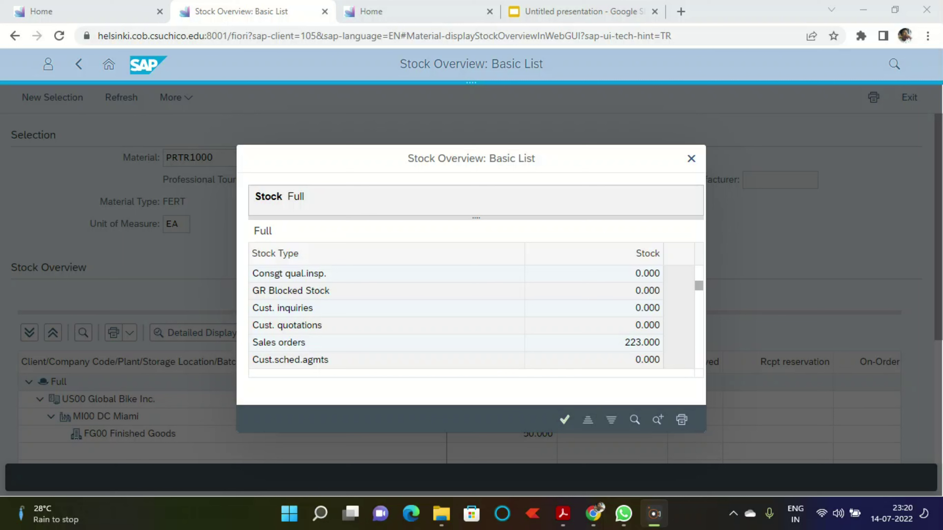
left_click(691, 158)
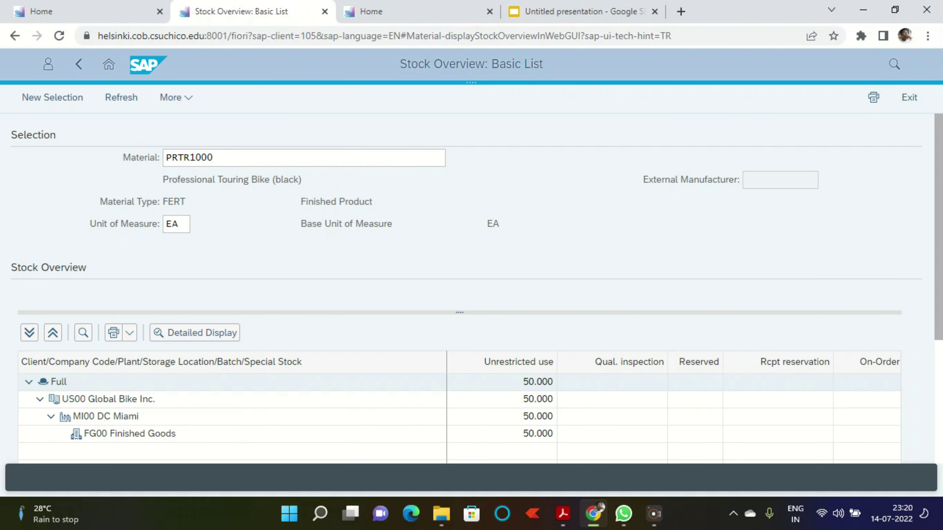
left_click(108, 64)
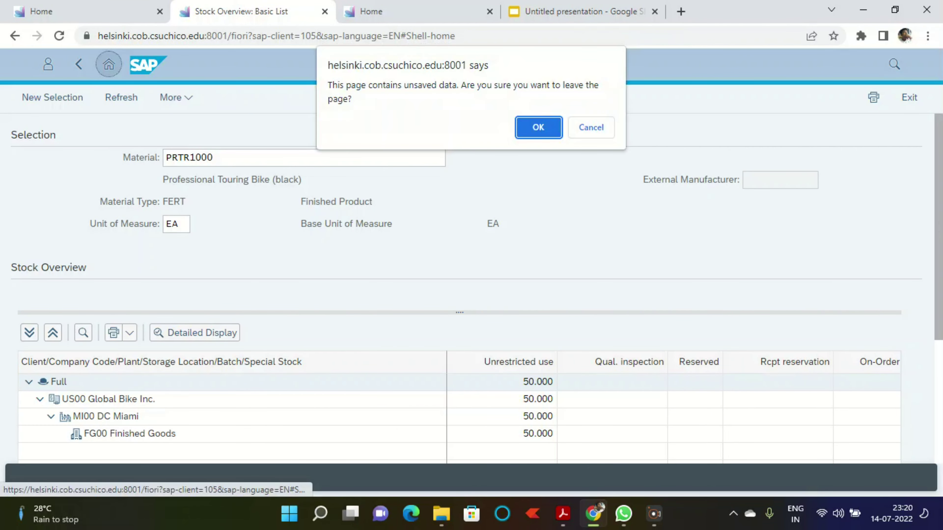
Step: Run List Sales Orders for the customer, showing PRTR1000 quantity 2 and DXTR1000 quantity 5
left_click(538, 127)
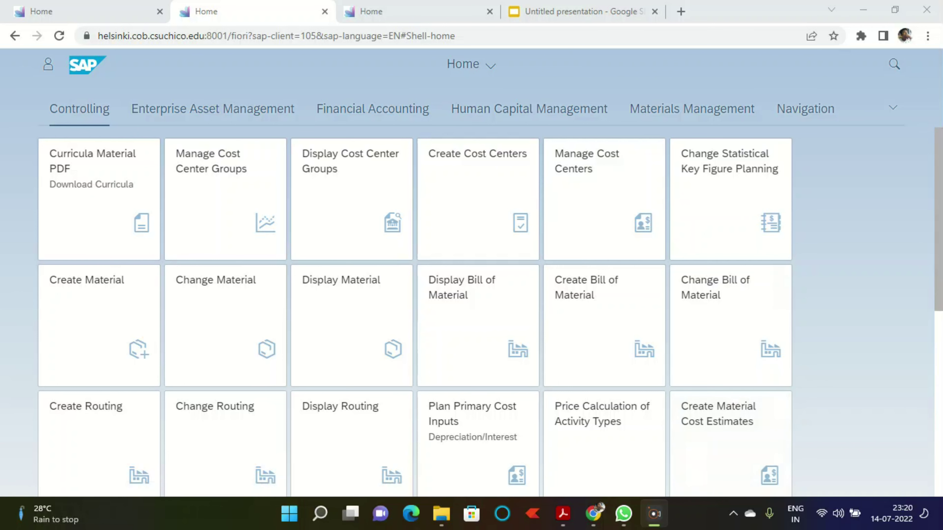
key("ctrl+1")
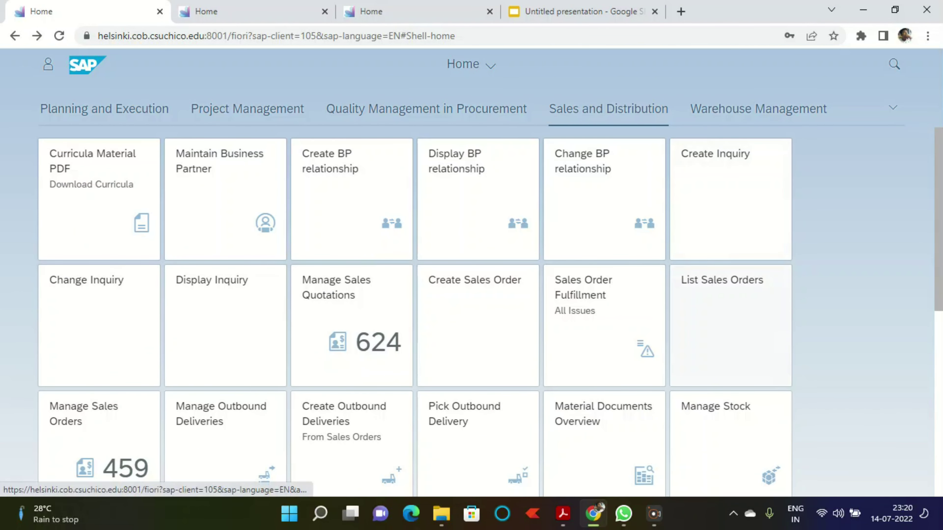
left_click(730, 326)
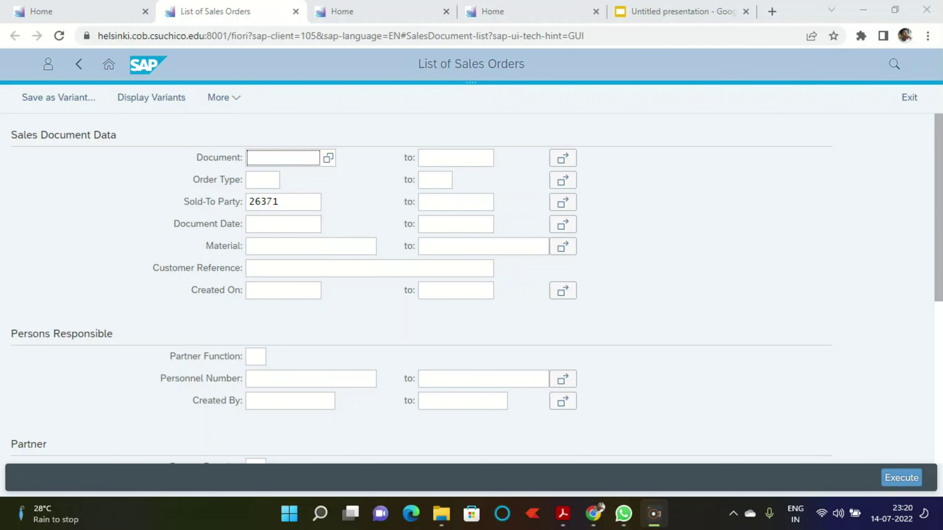
left_click(902, 478)
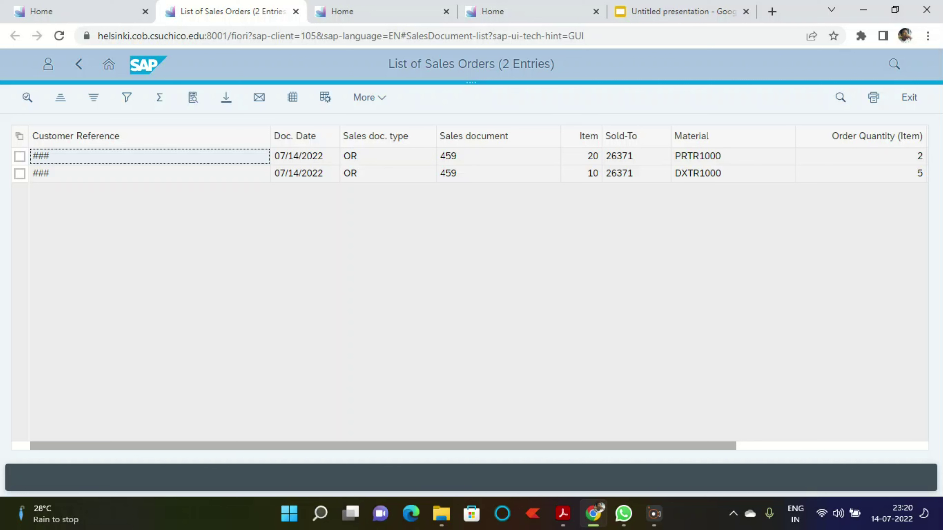
Step: Open order 459 for change and display pricing conditions for both items
left_click(149, 173)
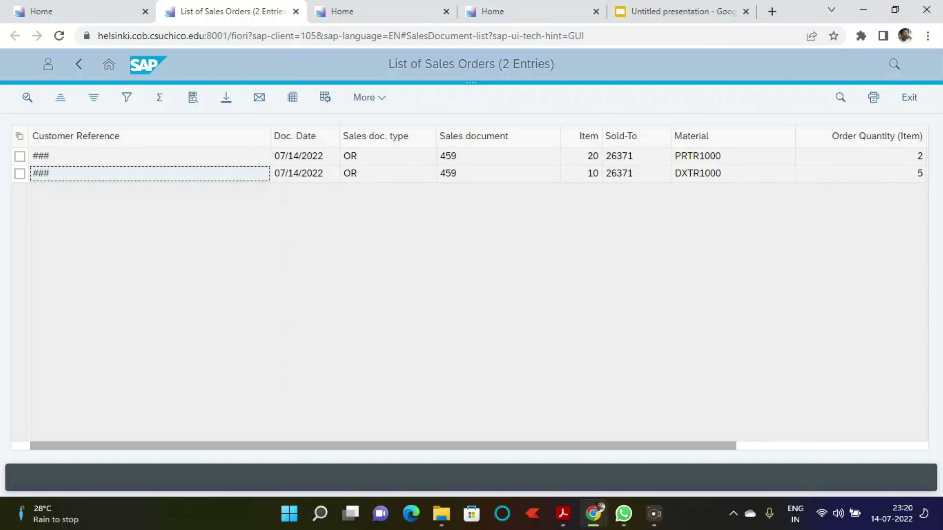
double_click(150, 174)
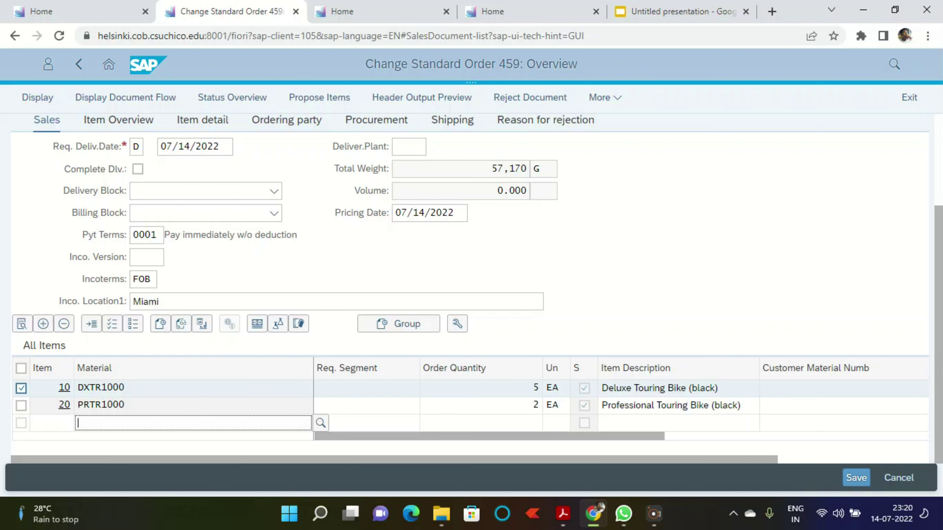
left_click(21, 368)
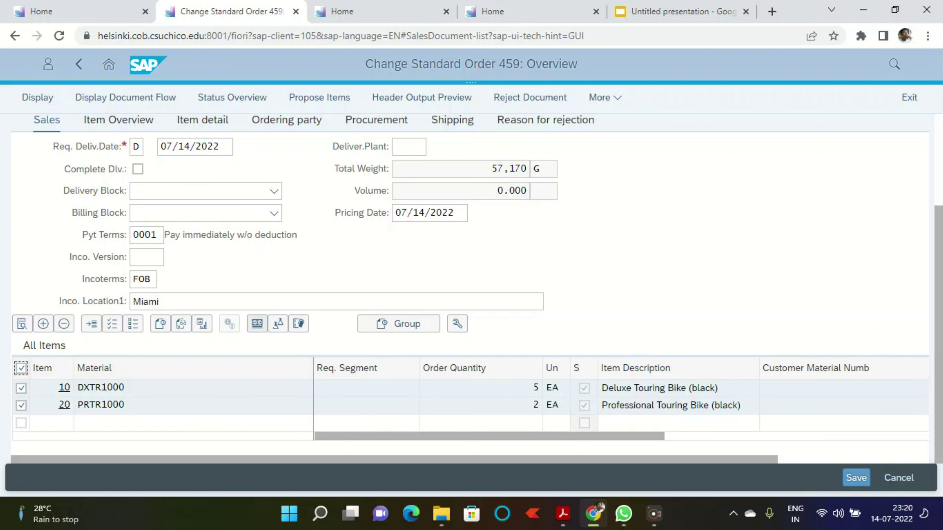
left_click(257, 324)
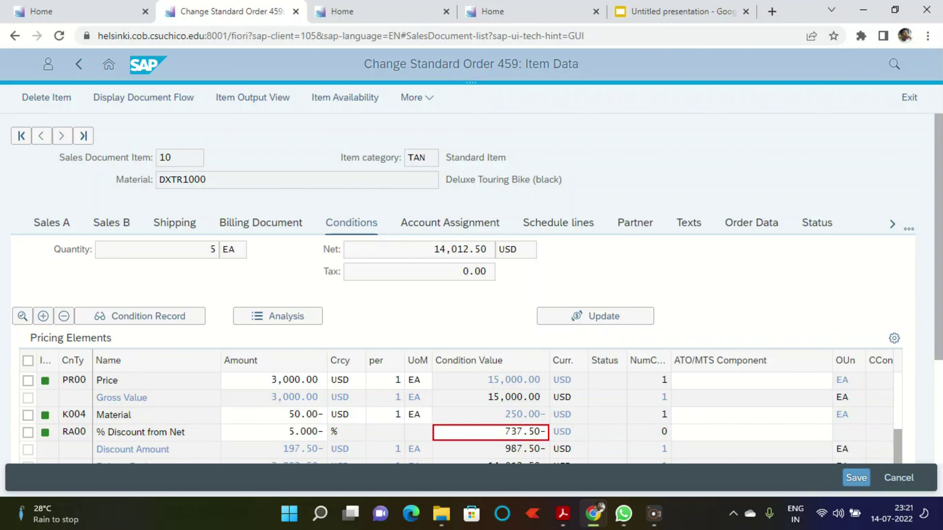
Step: Review item 10's DXTR1000 pricing: 3,000 price, 5% discount, 14,012.50 USD net
scroll(461, 409, "down", 5)
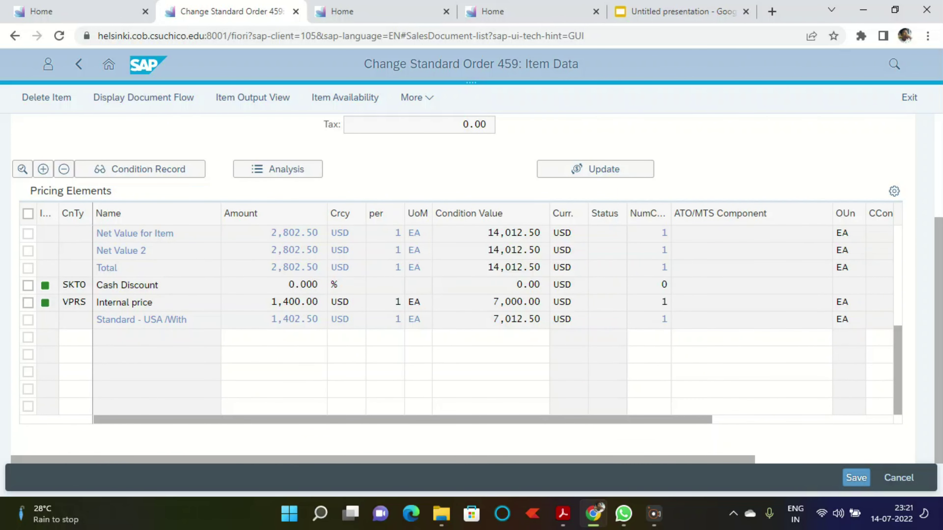
scroll(460, 319, "down", 3)
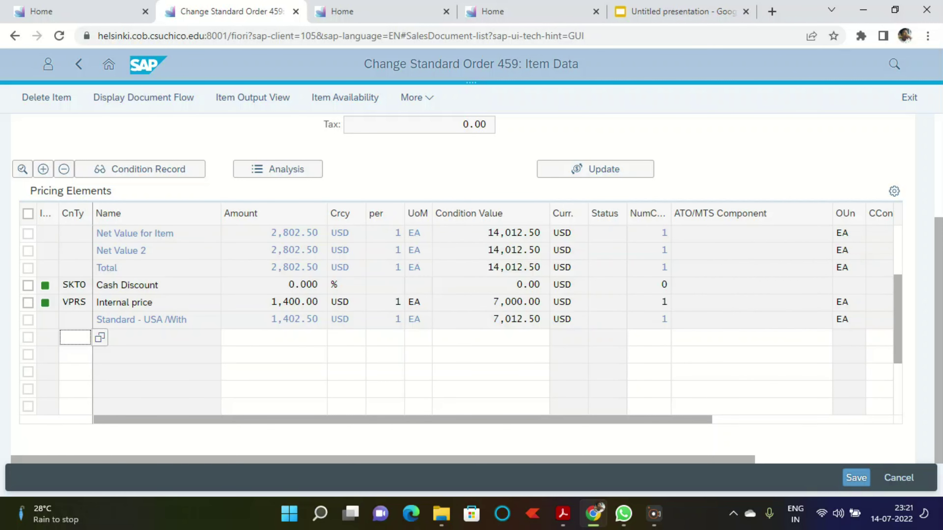
scroll(460, 320, "up", 5)
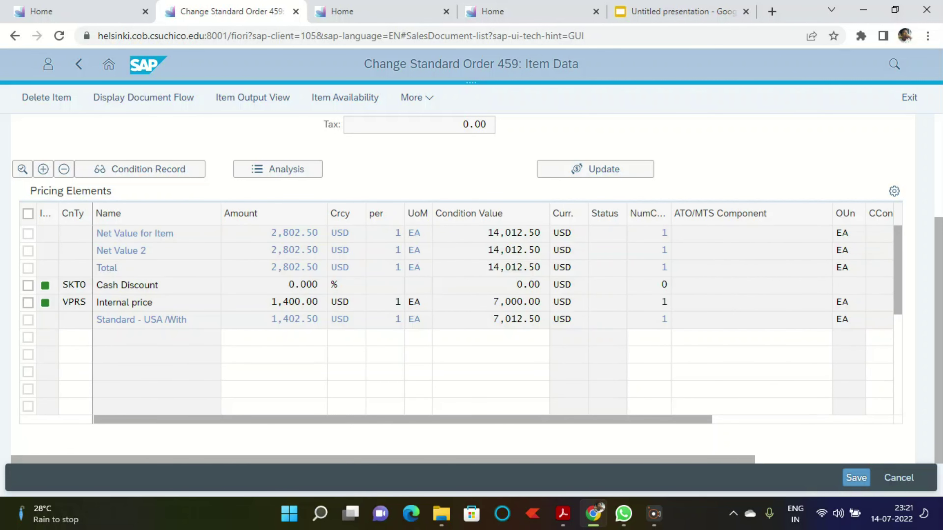
scroll(460, 320, "up", 2)
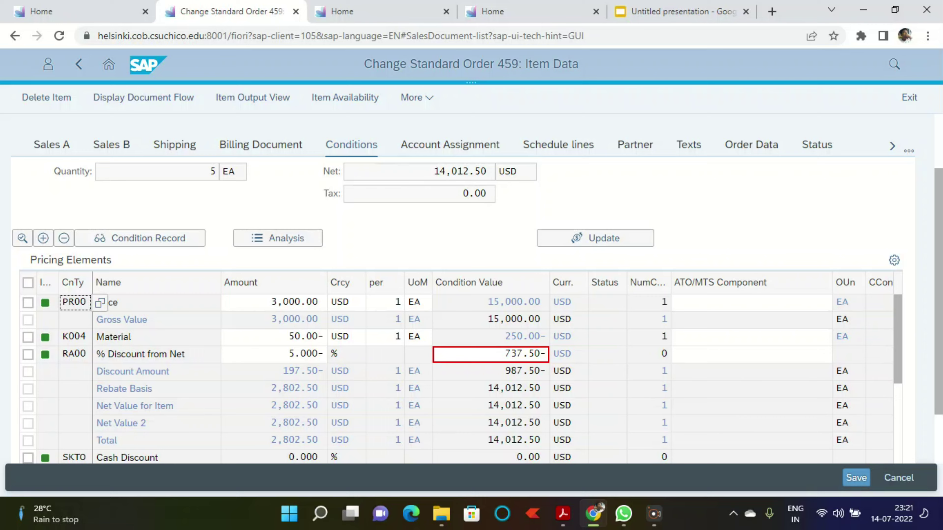
scroll(471, 289, "up", 2)
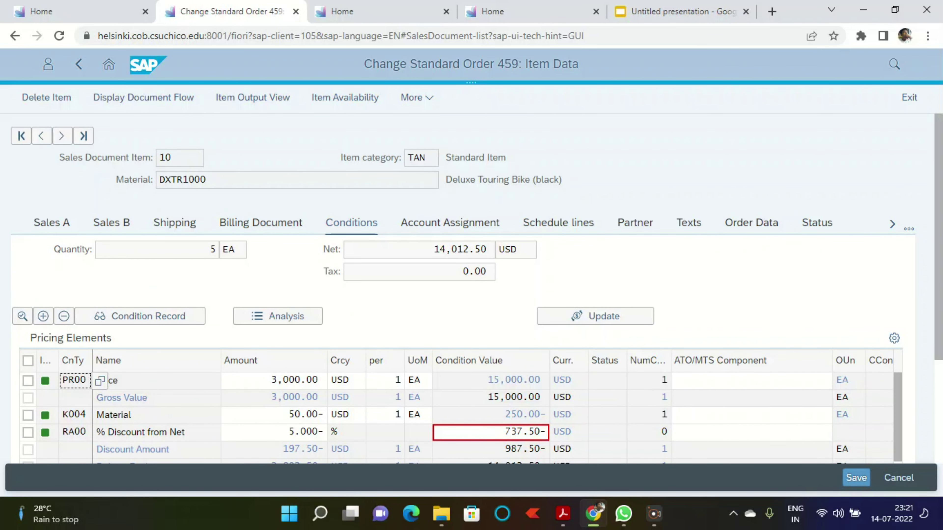
left_click(83, 136)
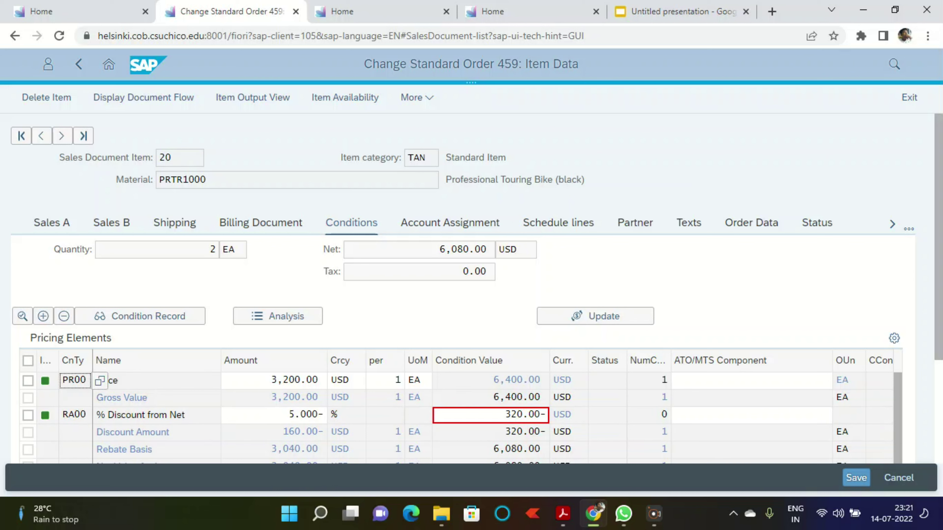
Step: Check item 20's PRTR1000 pricing (3,200.00, 6,080.00 USD net) and save order 459
scroll(460, 415, "down", 5)
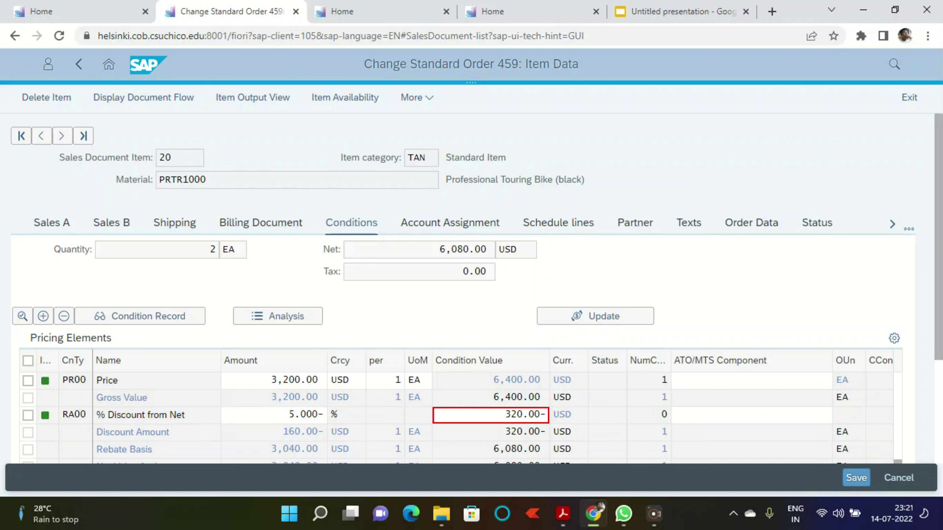
scroll(460, 415, "up", 3)
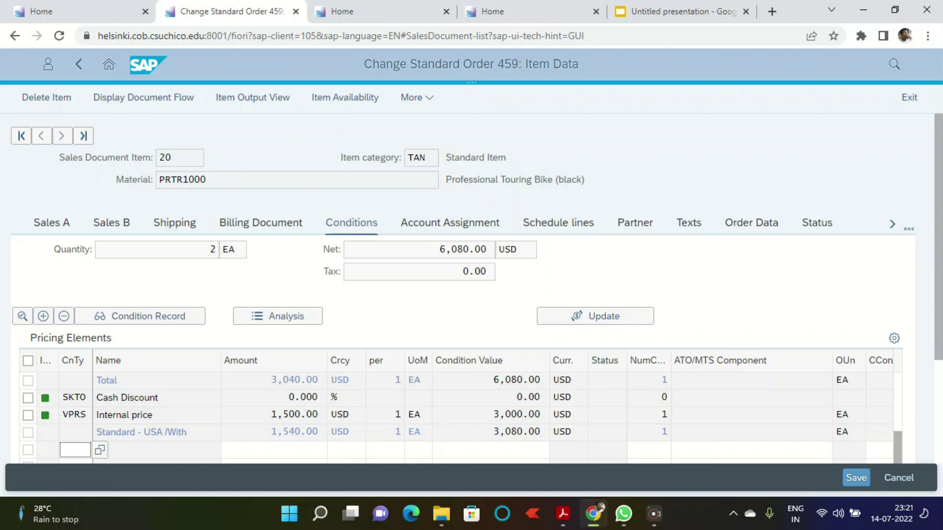
left_click(856, 478)
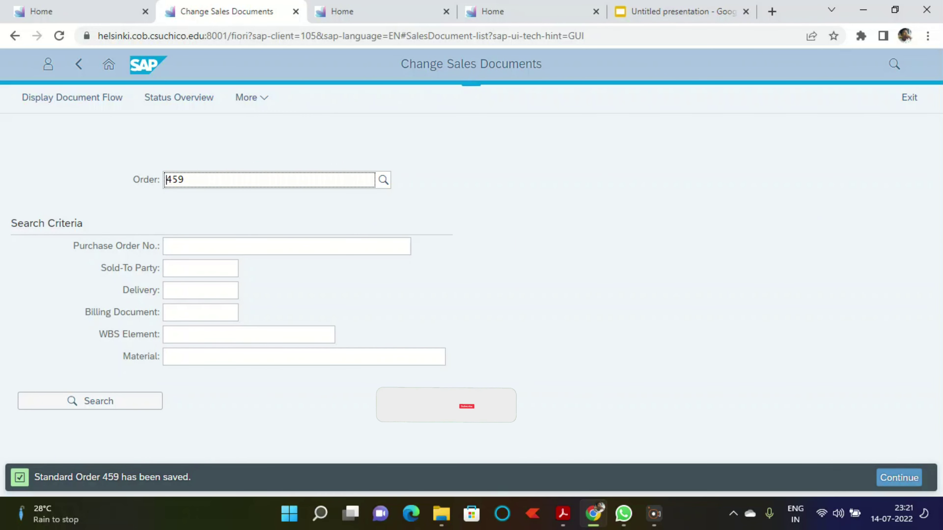
Step: Return to the launchpad home and show the presentation's Thank You slide
left_click(109, 64)
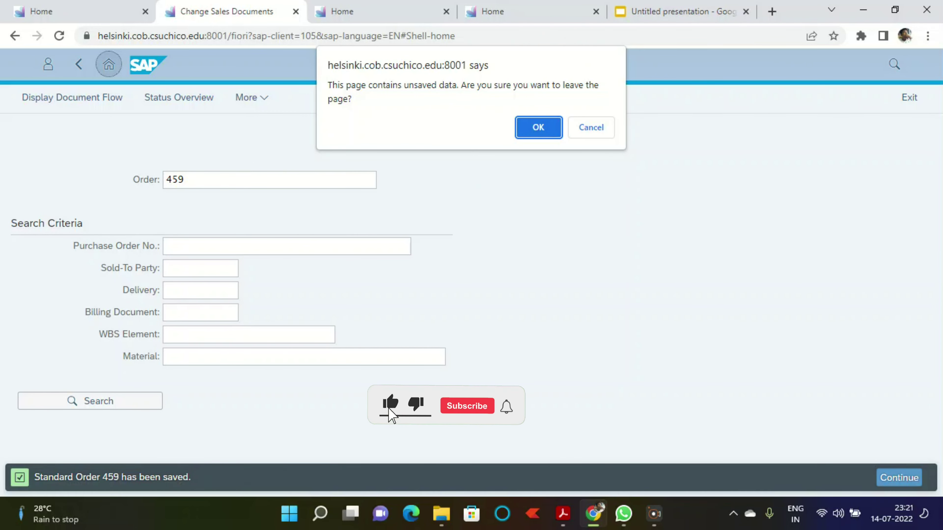
key("Return")
key("ctrl+5")
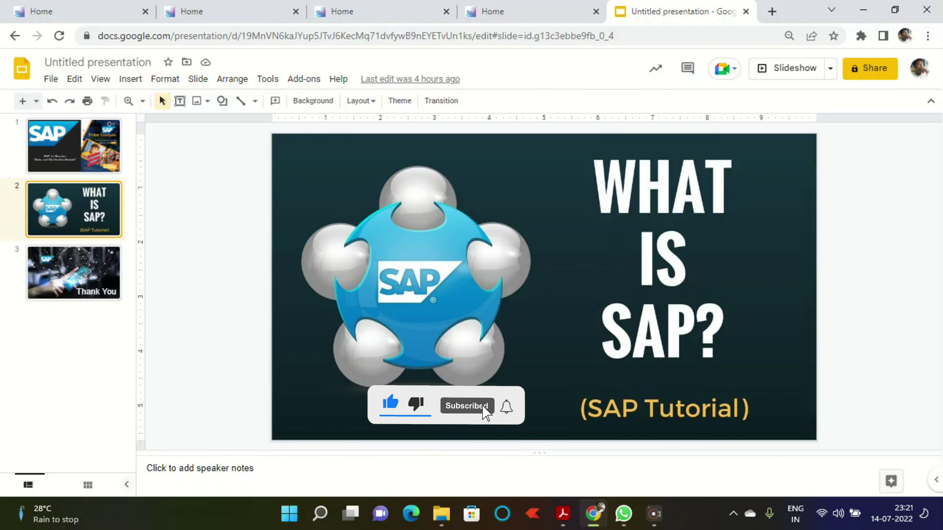
left_click(74, 272)
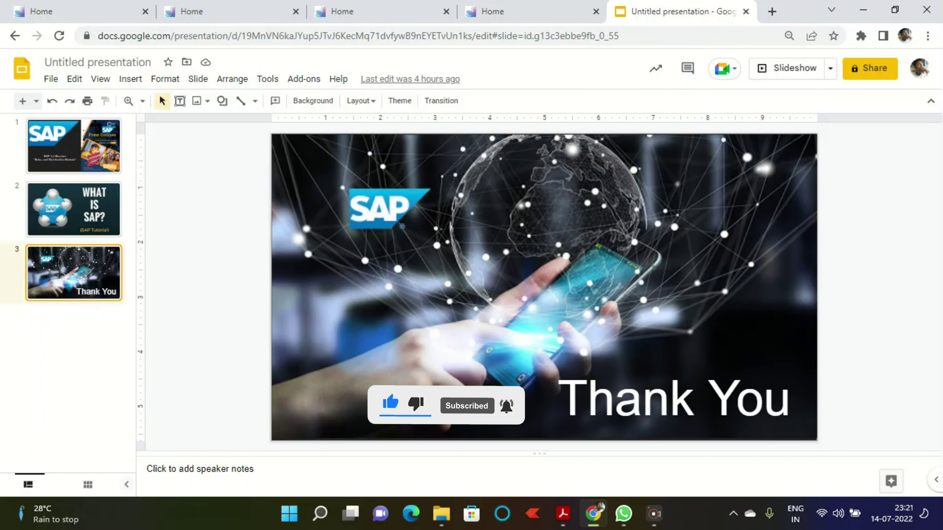